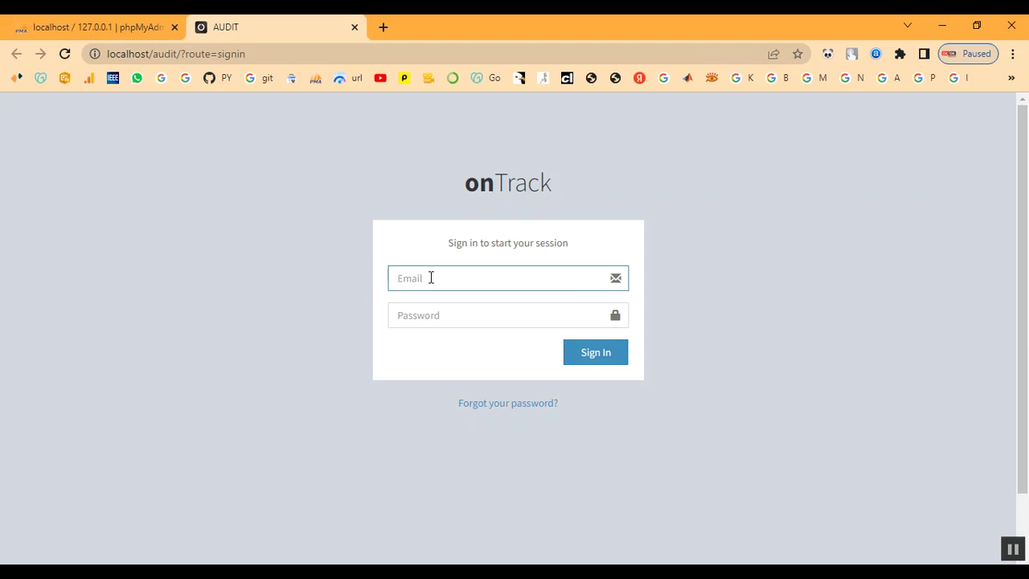
Sign in to onTrack with the admin e-mail and account password.
key("Tab")
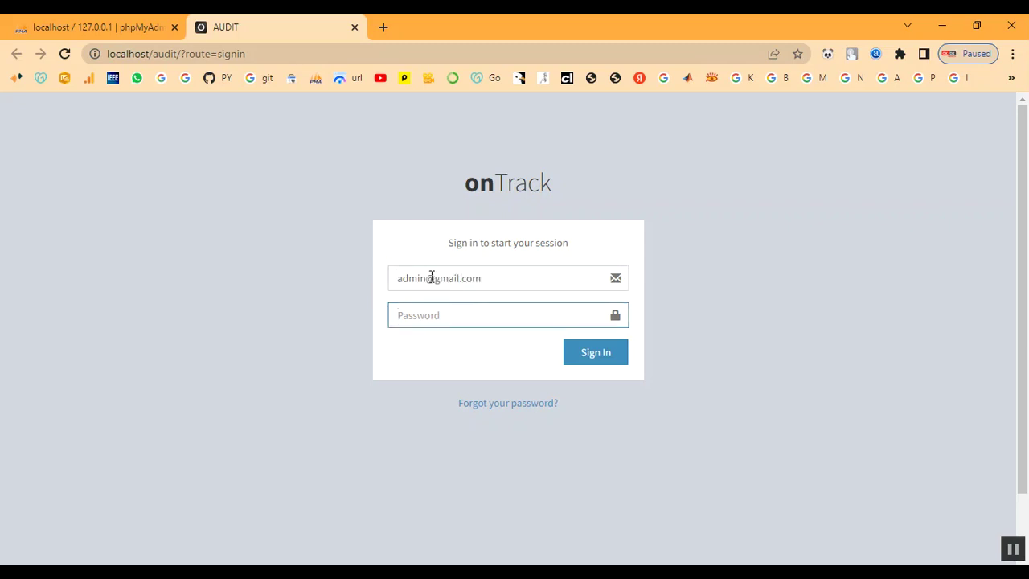
type("ad")
key("BackSpace")
key("BackSpace")
key("BackSpace")
type("admin")
left_click(613, 353)
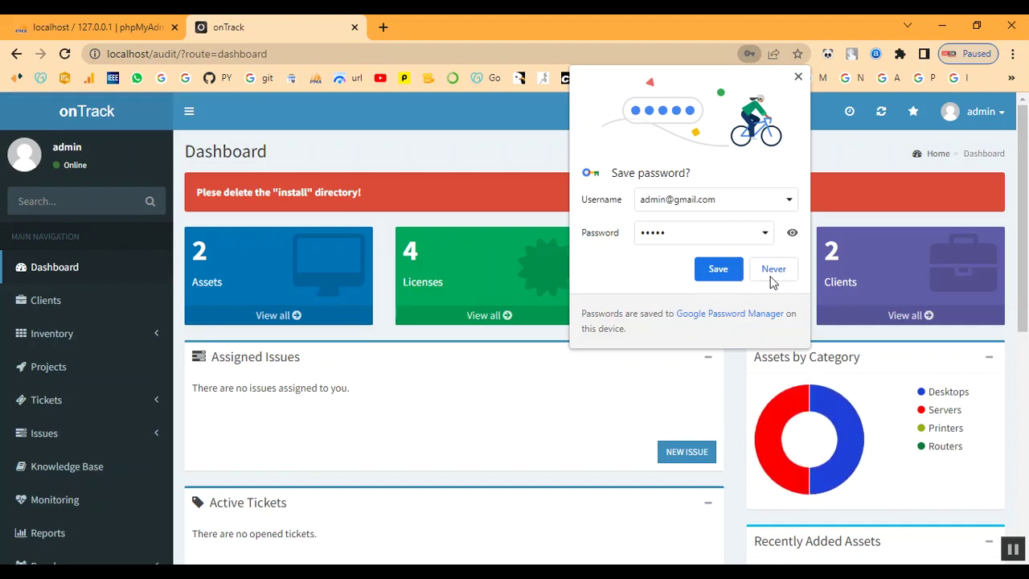
Decline the browser's password save and review the Dashboard's asset, license, project and client counts.
left_click(771, 270)
scroll(523, 395, "down", 5)
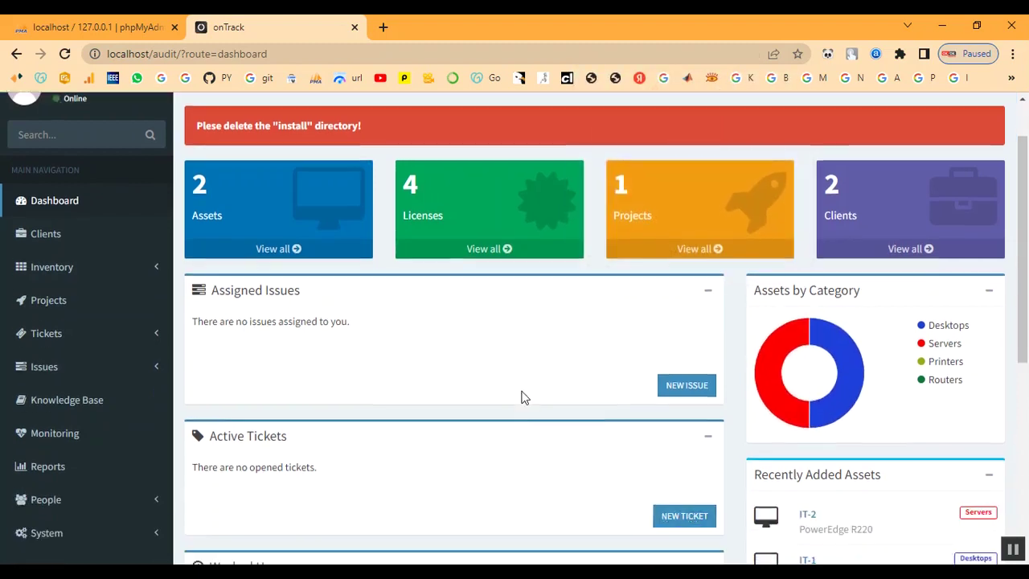
scroll(518, 494, "up", 5)
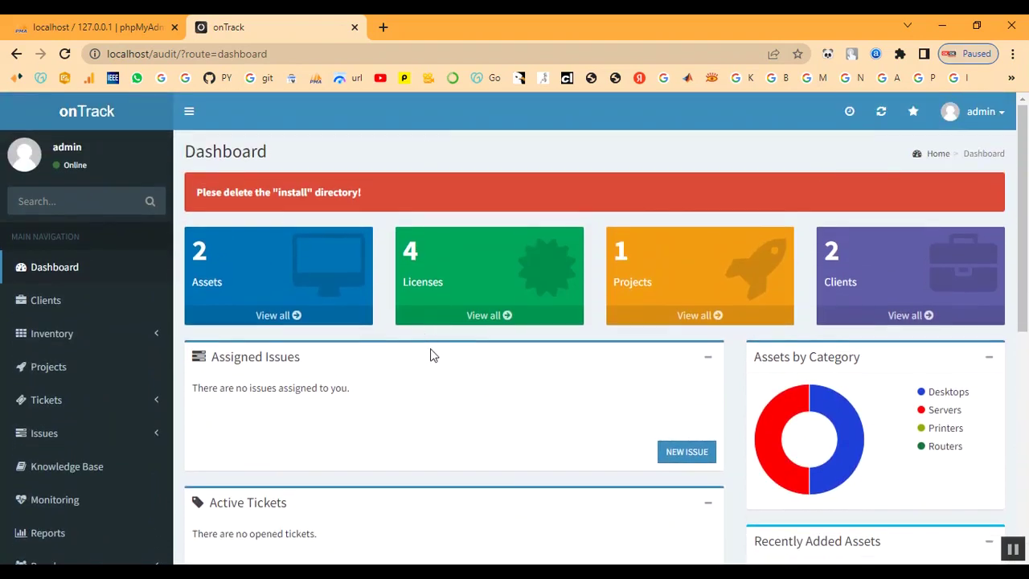
scroll(333, 383, "down", 5)
scroll(873, 512, "down", 1)
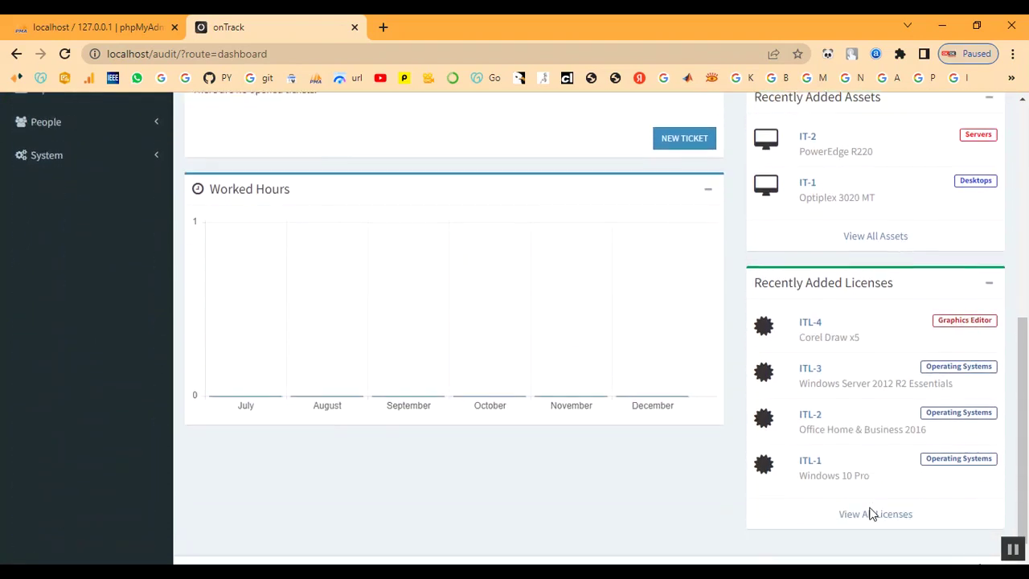
scroll(871, 515, "up", 3)
scroll(871, 514, "up", 3)
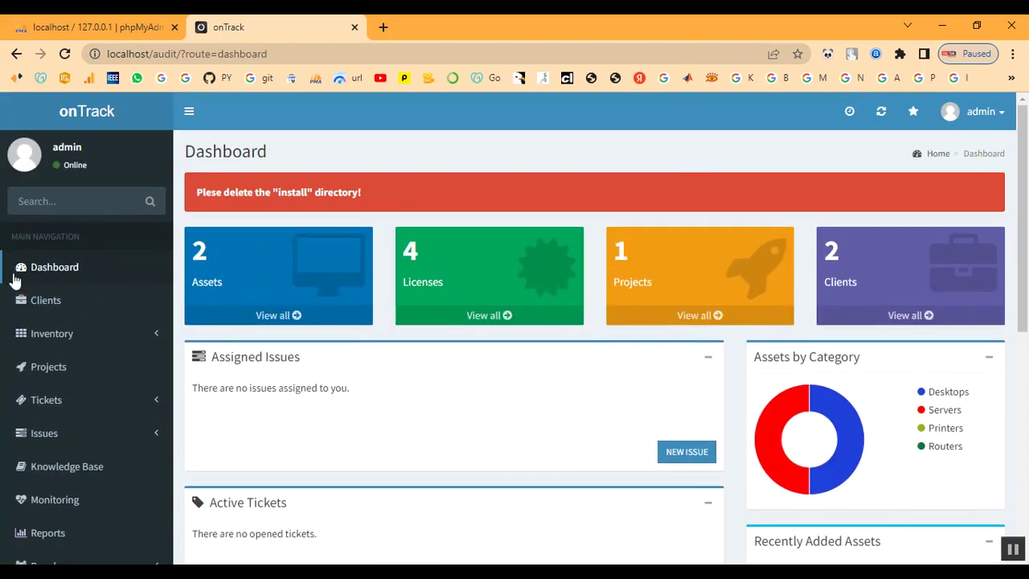
Create client 'Client' with asset tag prefix IT-TN33 and license tag prefix ITL-33.
left_click(50, 308)
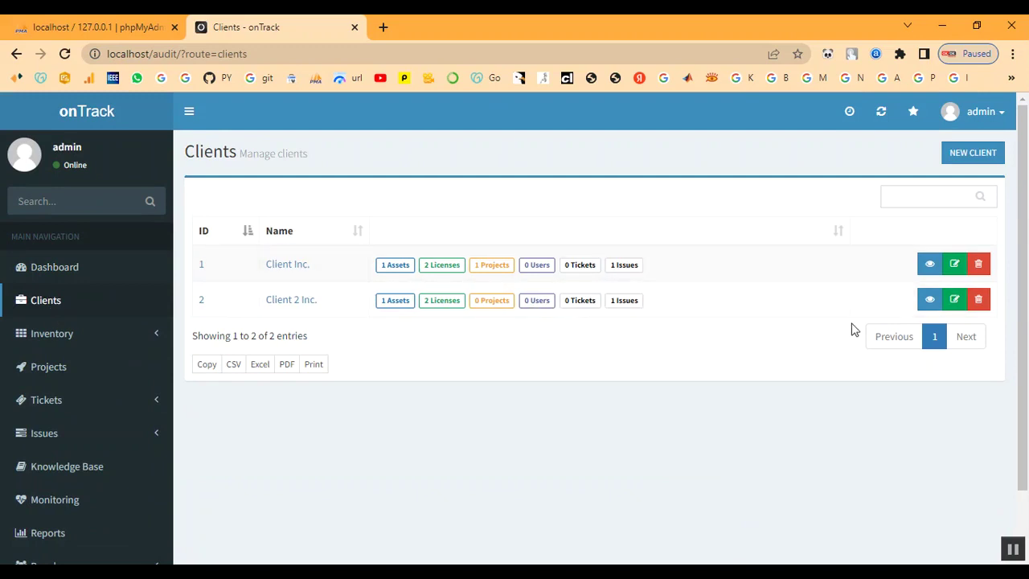
left_click(973, 155)
left_click(311, 201)
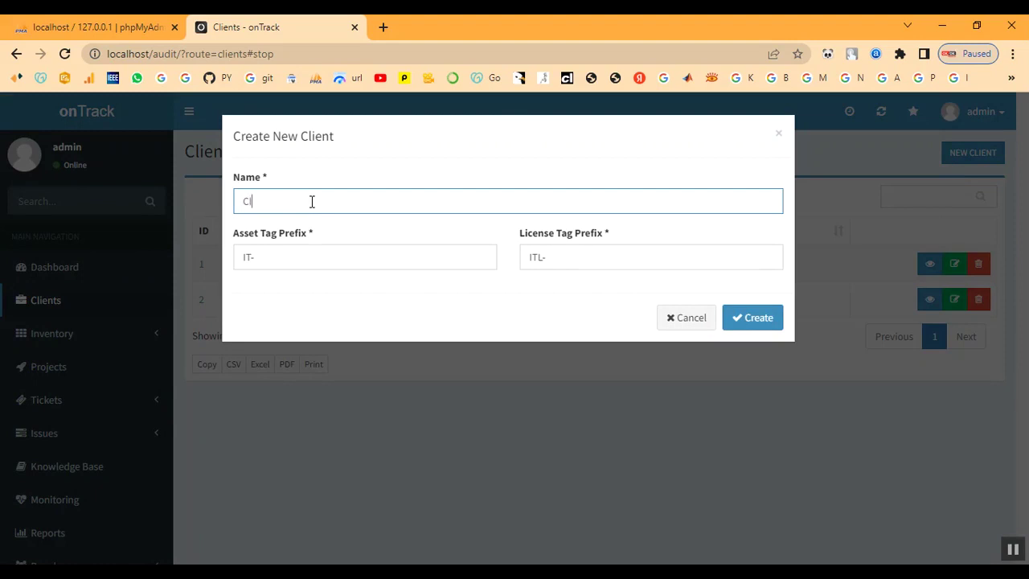
type("Client")
left_click(311, 263)
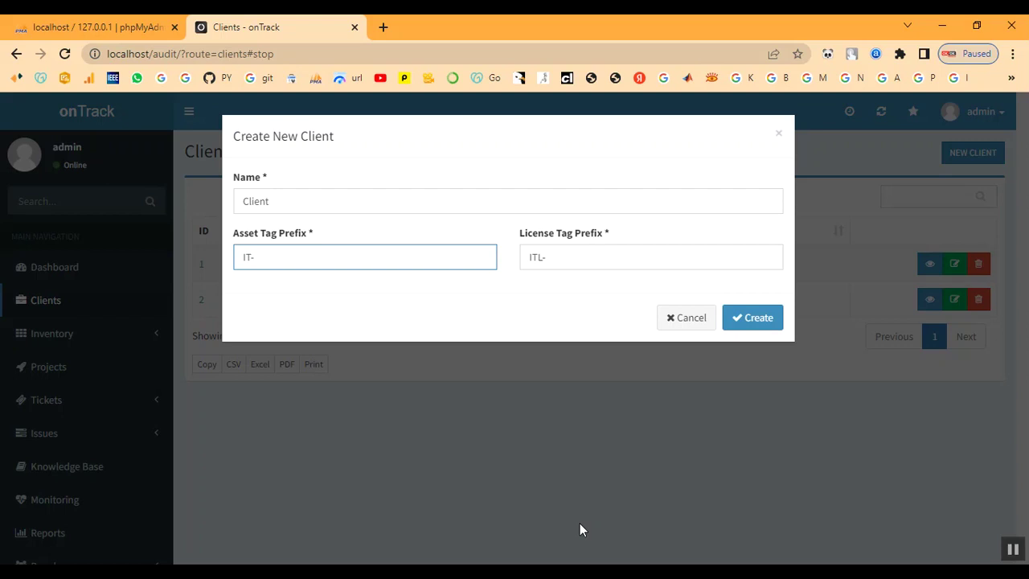
type("TN33")
left_click(551, 259)
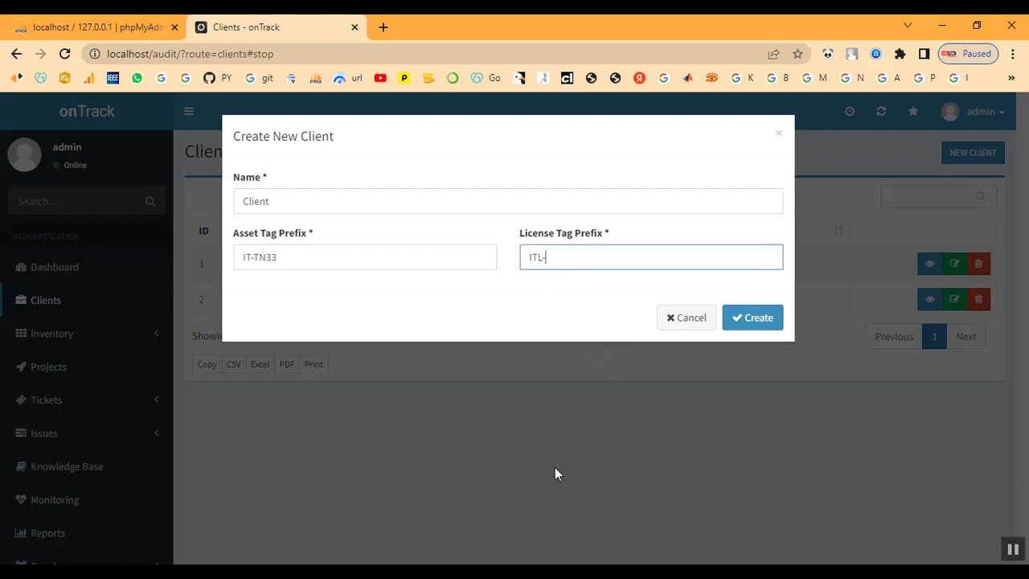
type("33")
left_click(737, 318)
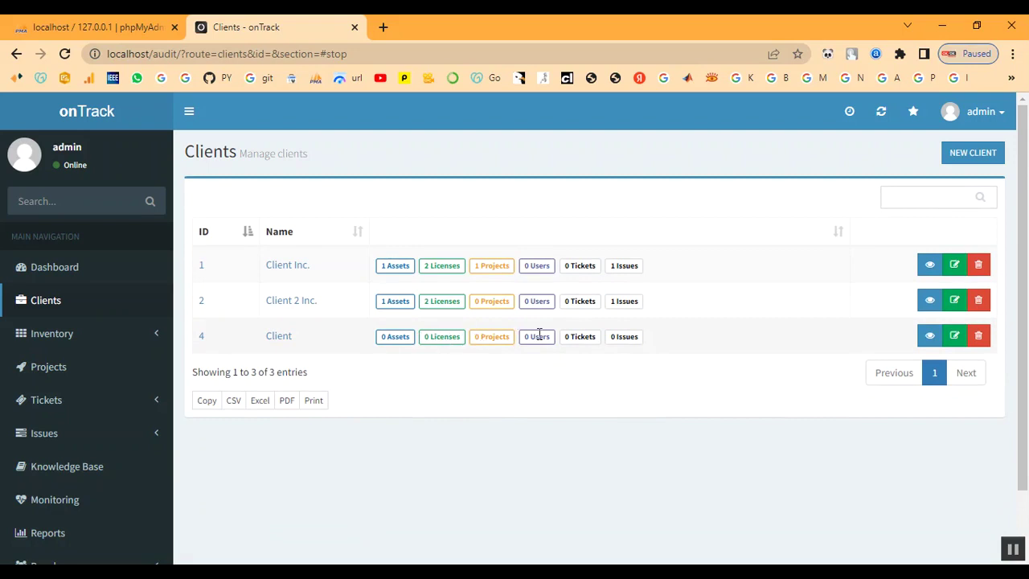
Open the new client, then go to Inventory > Attributes > Asset Categories.
left_click(282, 338)
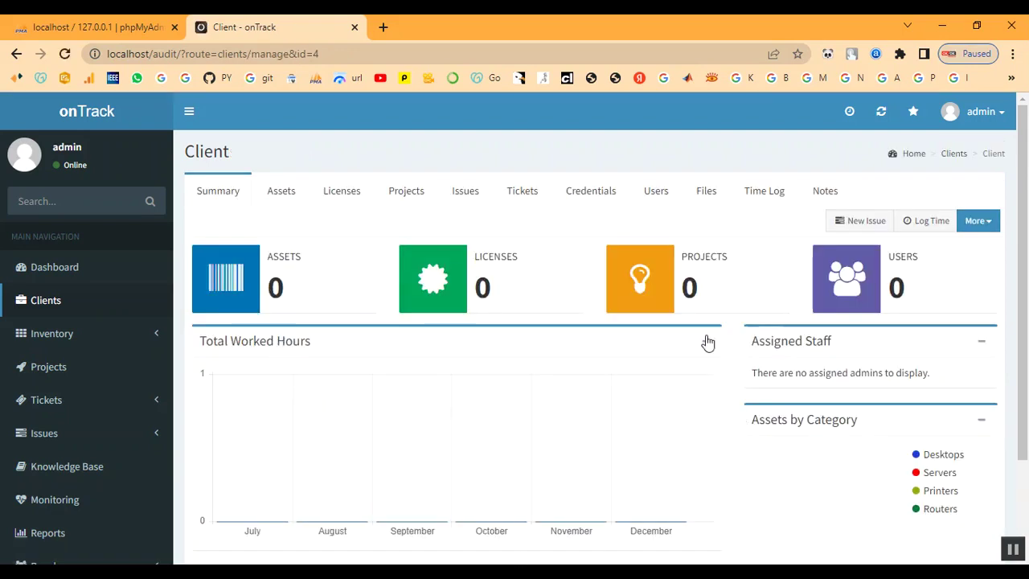
scroll(667, 358, "down", 1)
scroll(667, 358, "up", 2)
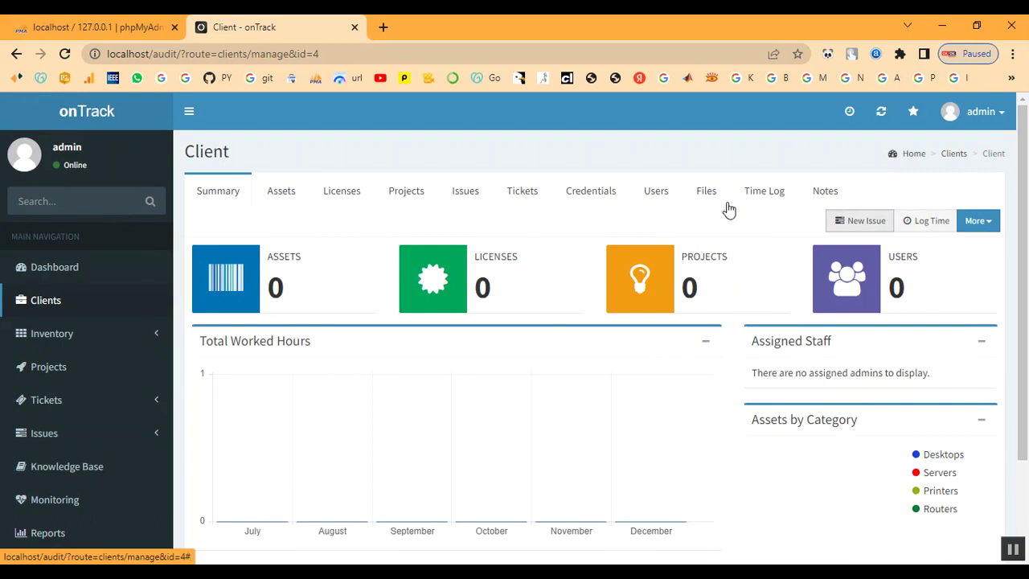
left_click(46, 335)
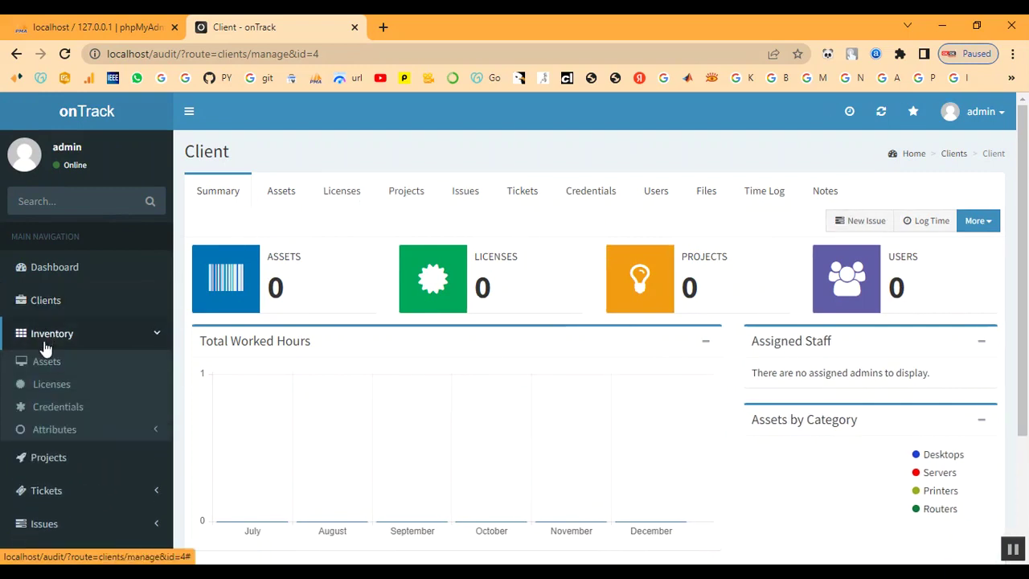
left_click(40, 432)
scroll(70, 442, "down", 1)
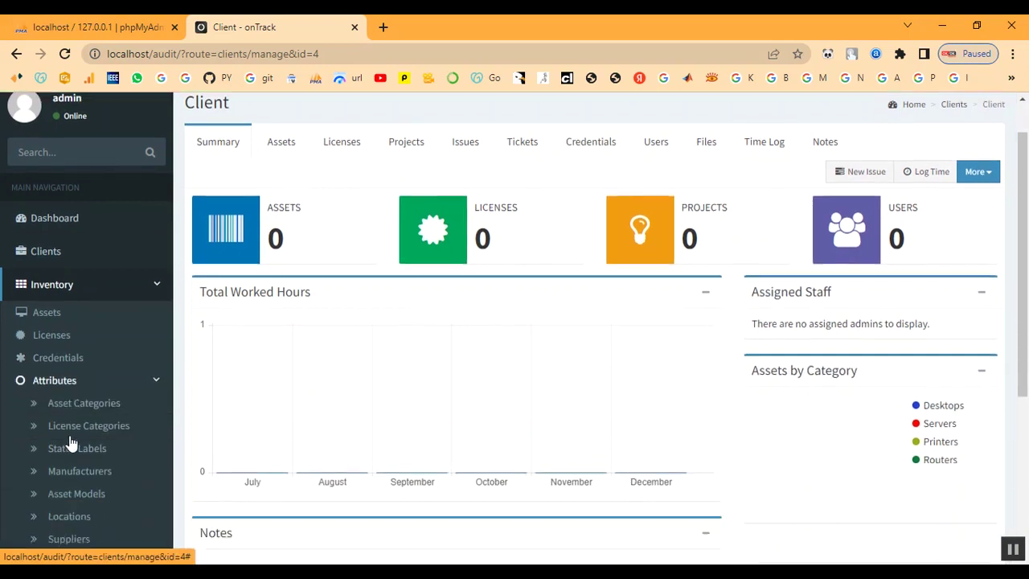
scroll(70, 442, "down", 2)
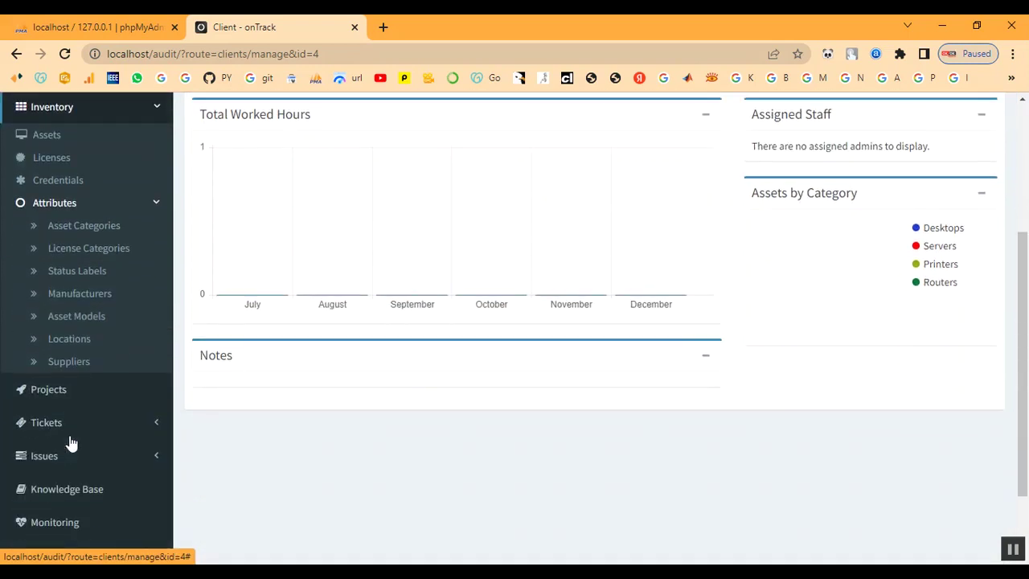
left_click(87, 228)
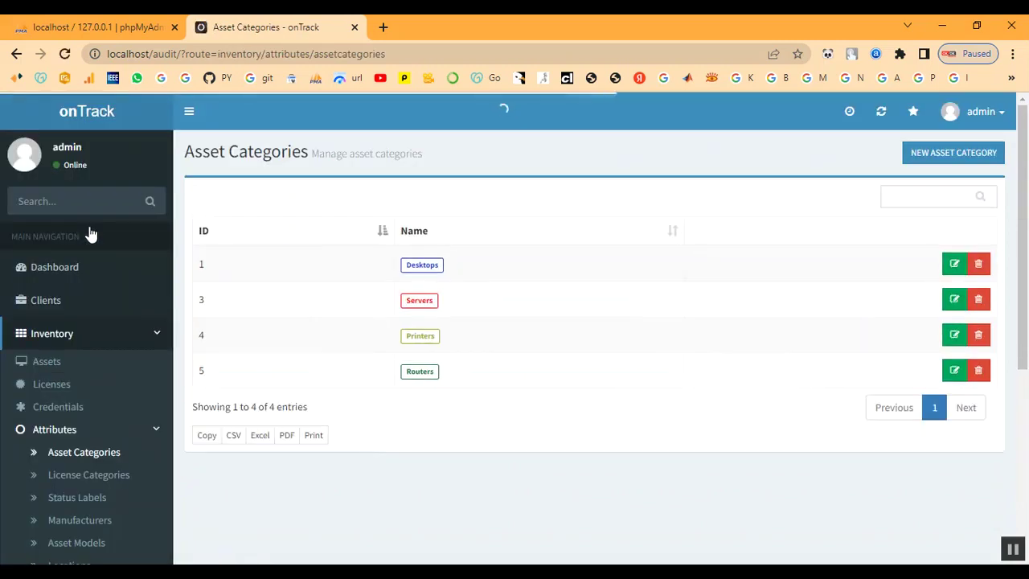
Create asset category 'Laptop' with badge colour #ff0472.
left_click(937, 159)
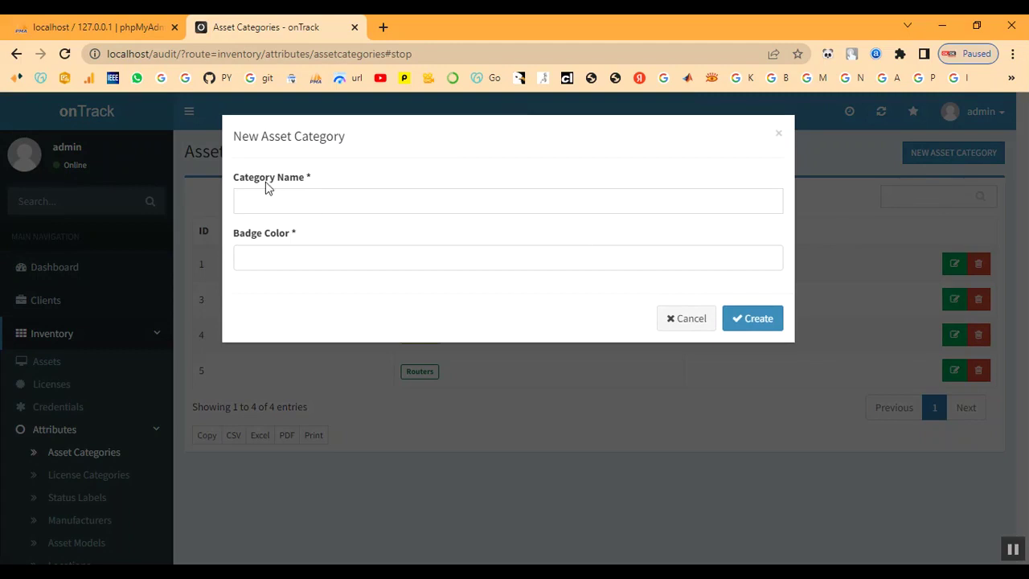
left_click(260, 207)
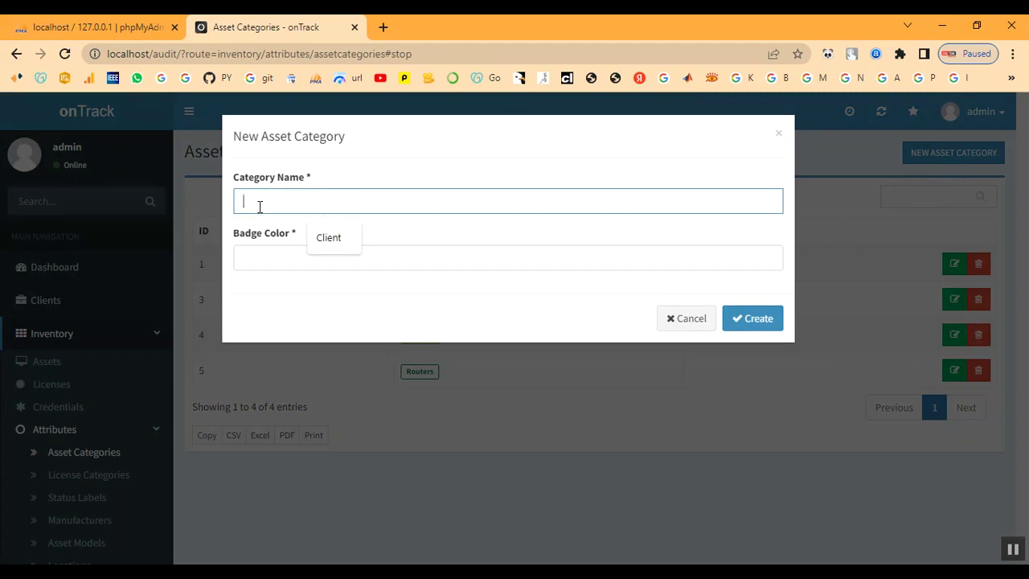
type("Laptop")
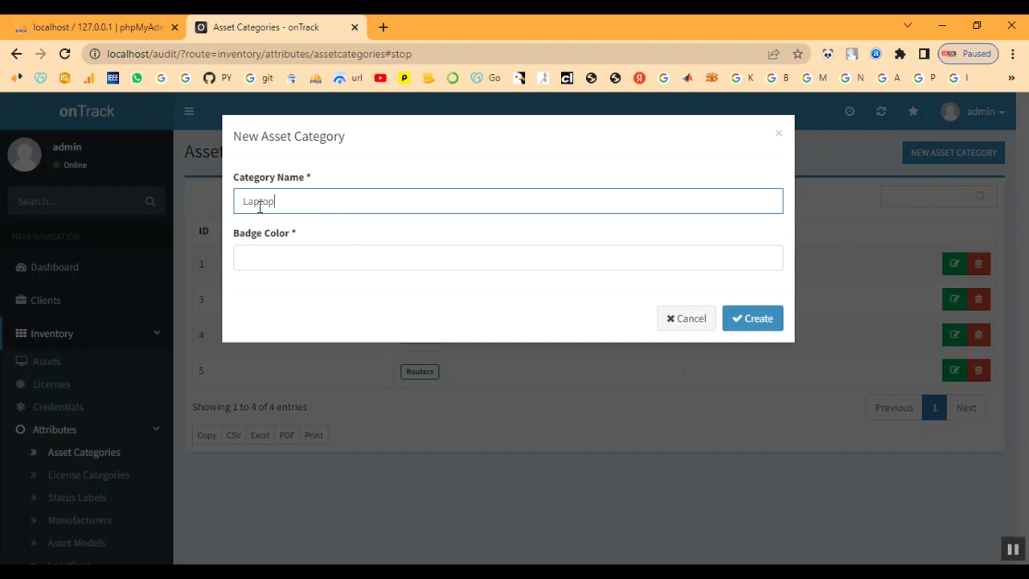
left_click(290, 259)
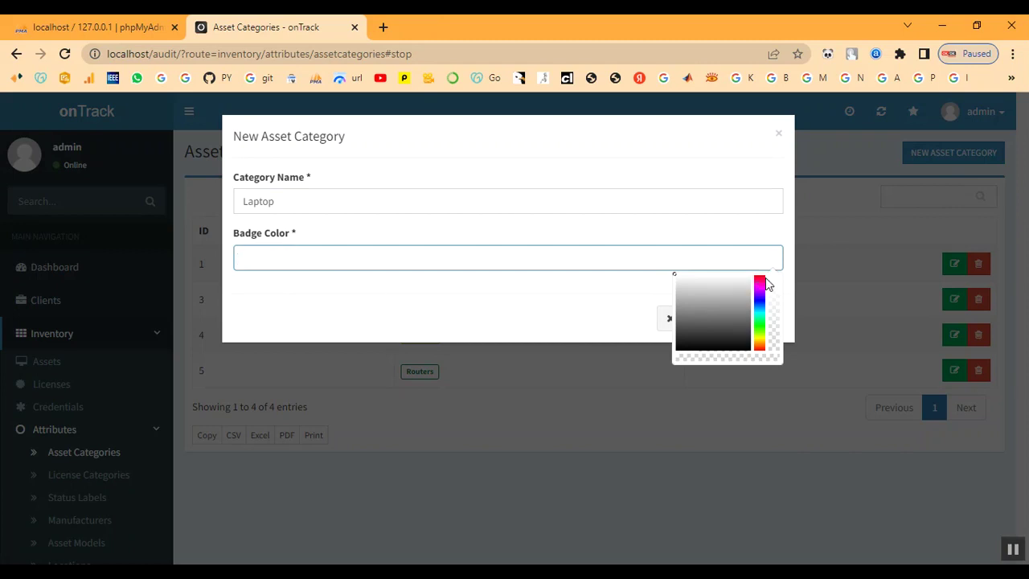
left_click(760, 275)
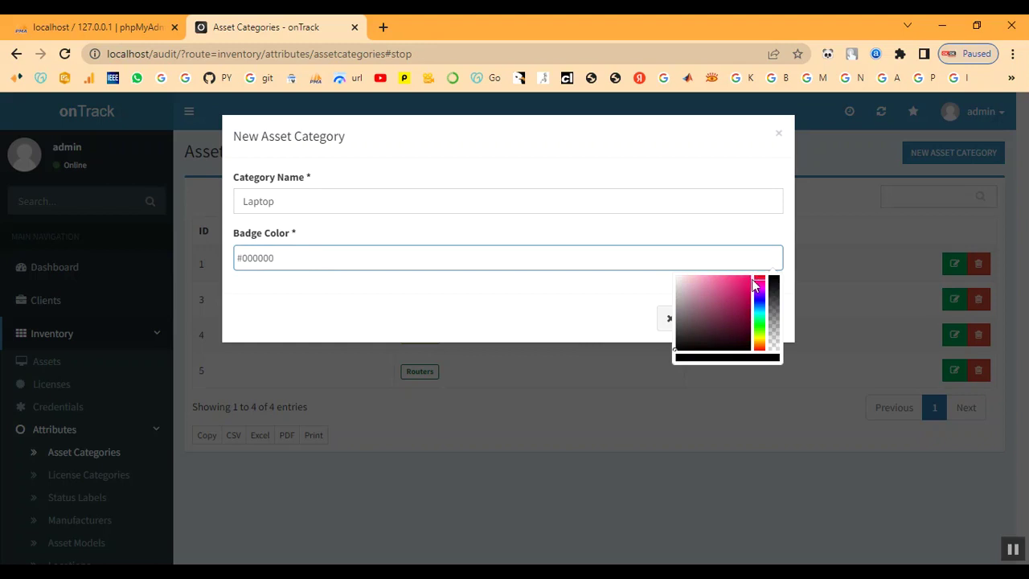
left_click(748, 275)
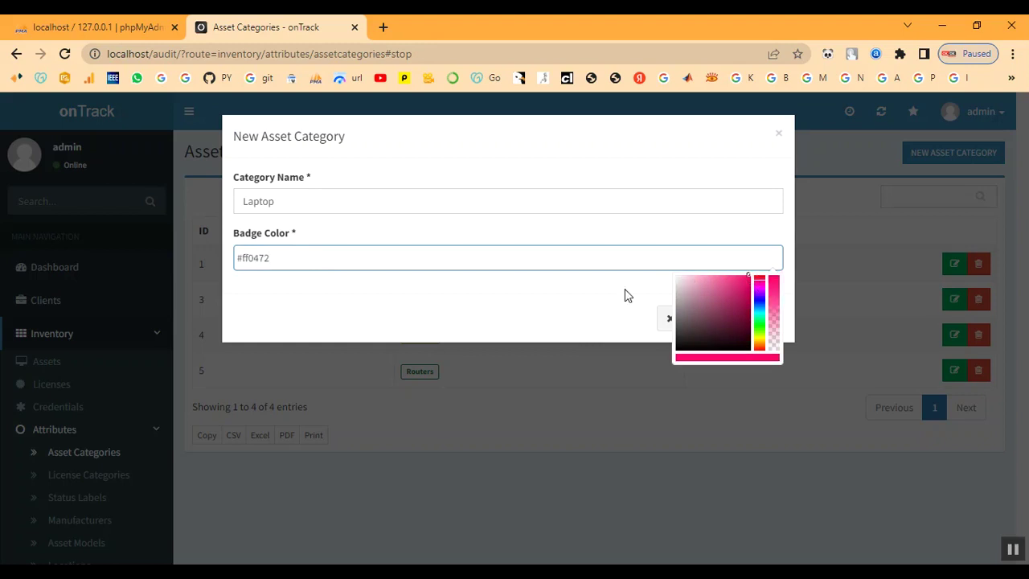
left_click(590, 307)
left_click(770, 322)
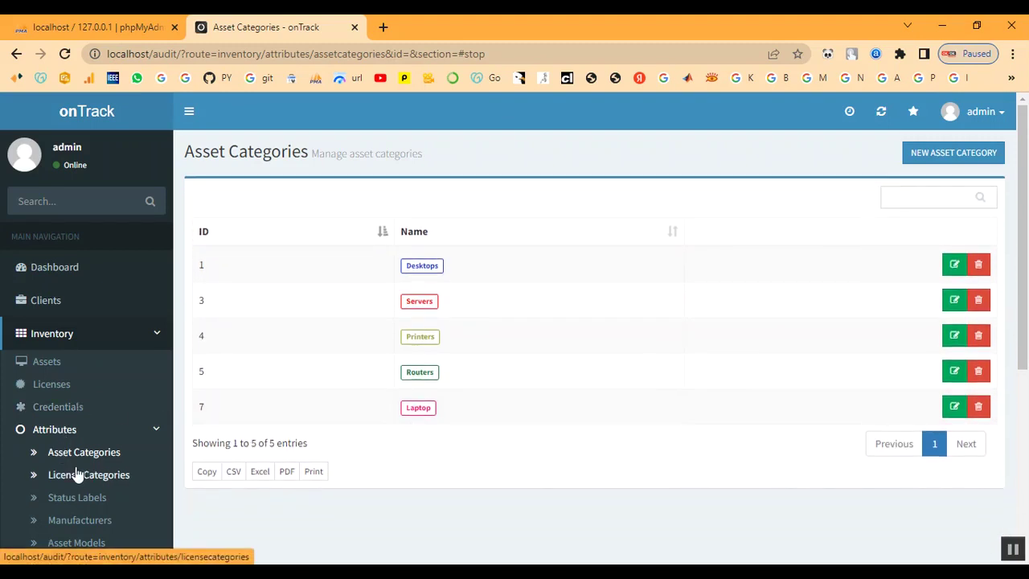
Start a new license category in License Categories and name it Developer.
left_click(78, 475)
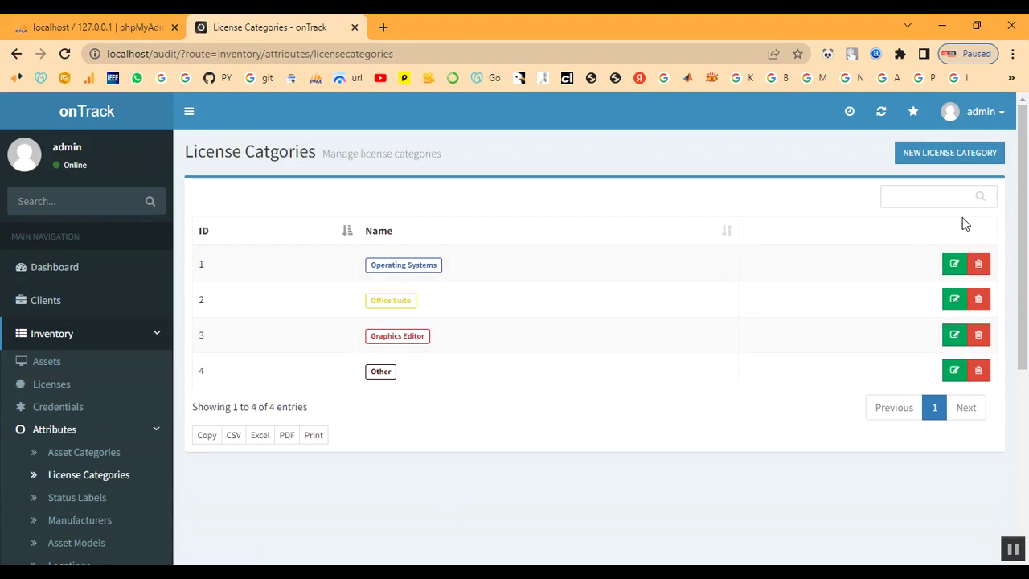
left_click(939, 154)
left_click(309, 200)
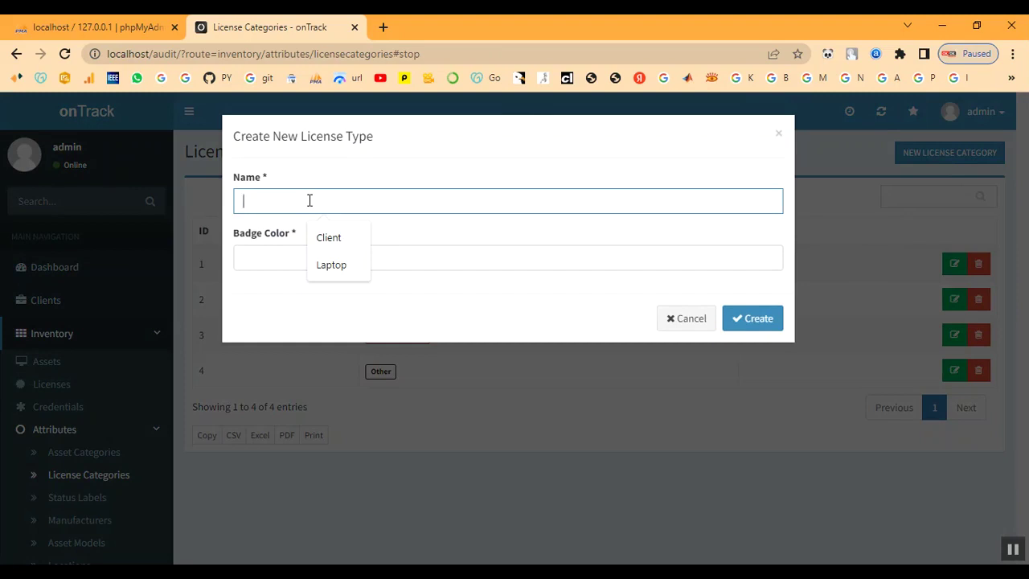
type("DE")
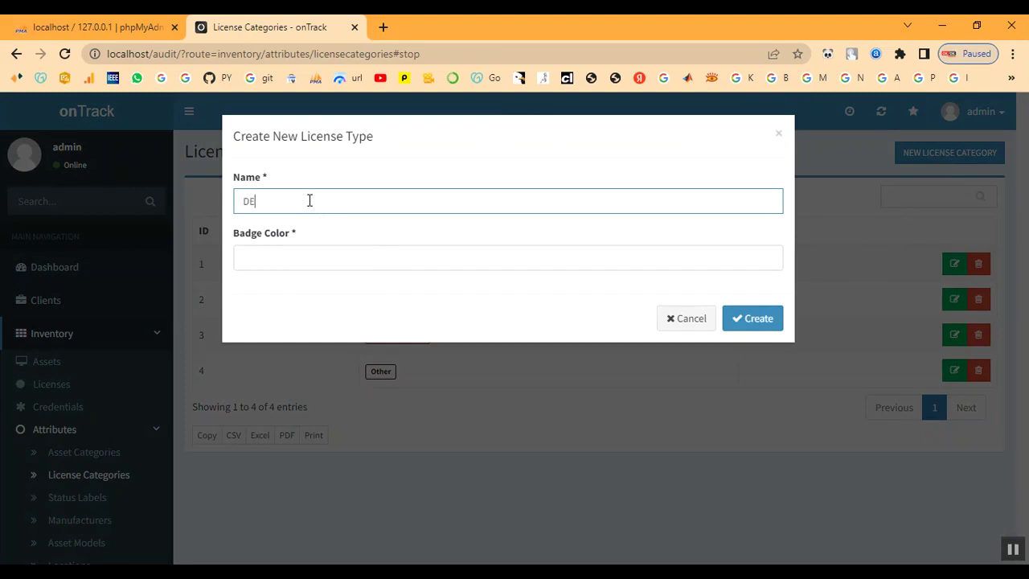
key("BackSpace")
type("evelo")
type("pw")
type("er")
Give the Developer license category pink badge colour #fc0990 and save it.
left_click(314, 259)
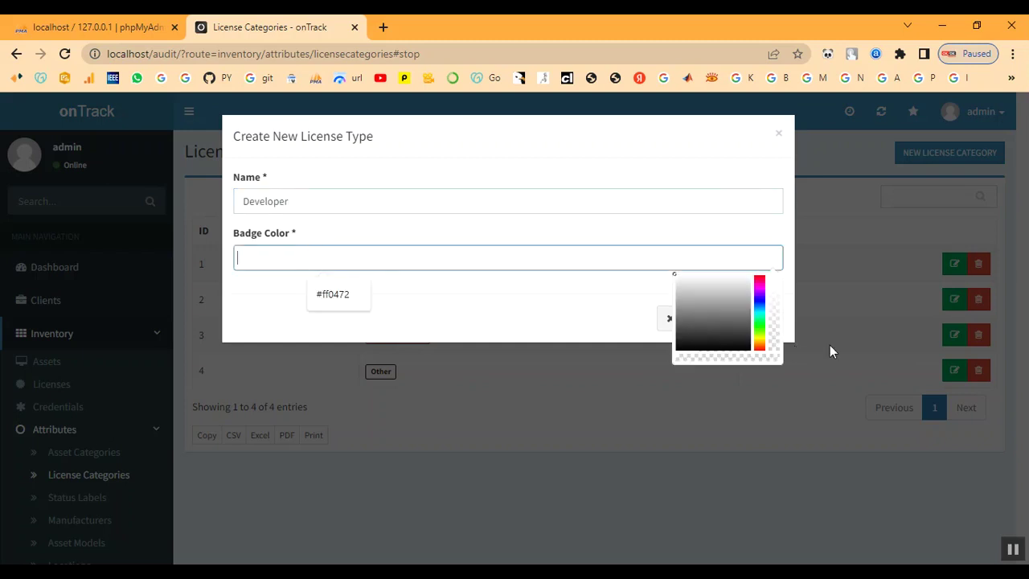
left_click(760, 275)
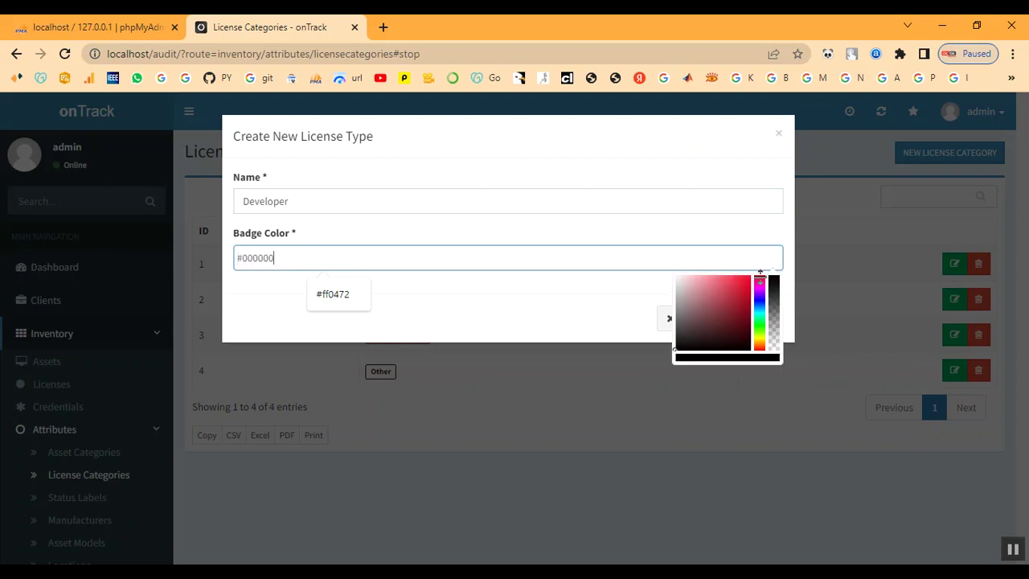
left_click_drag(758, 271, 761, 274)
left_click(748, 273)
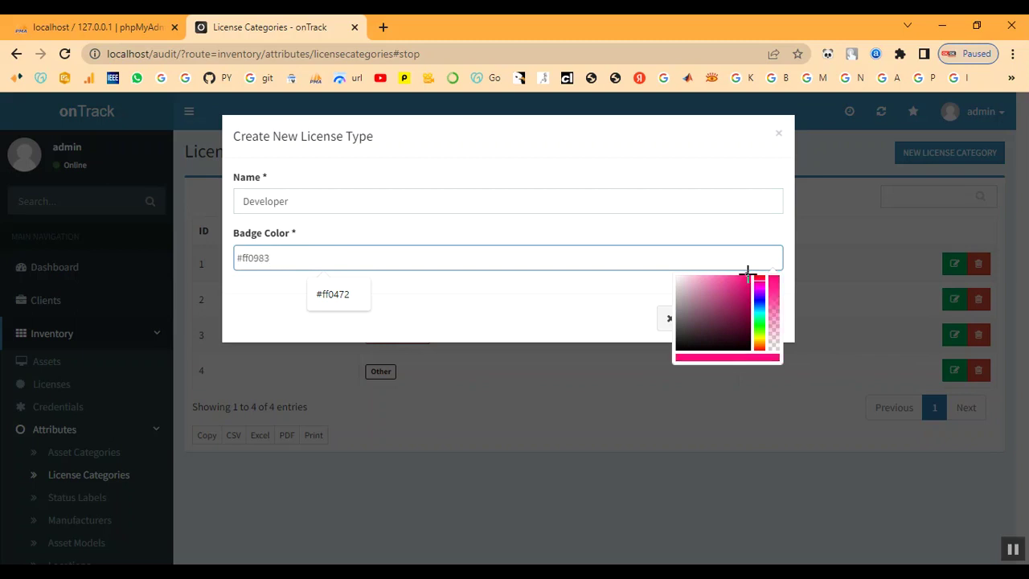
left_click_drag(762, 276, 760, 282)
left_click(747, 274)
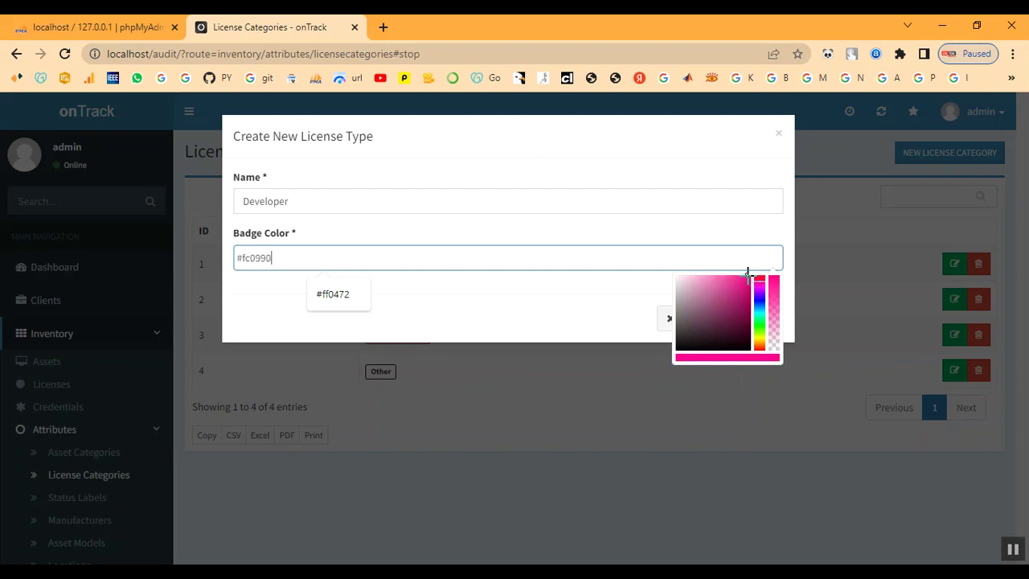
left_click(552, 318)
left_click(744, 327)
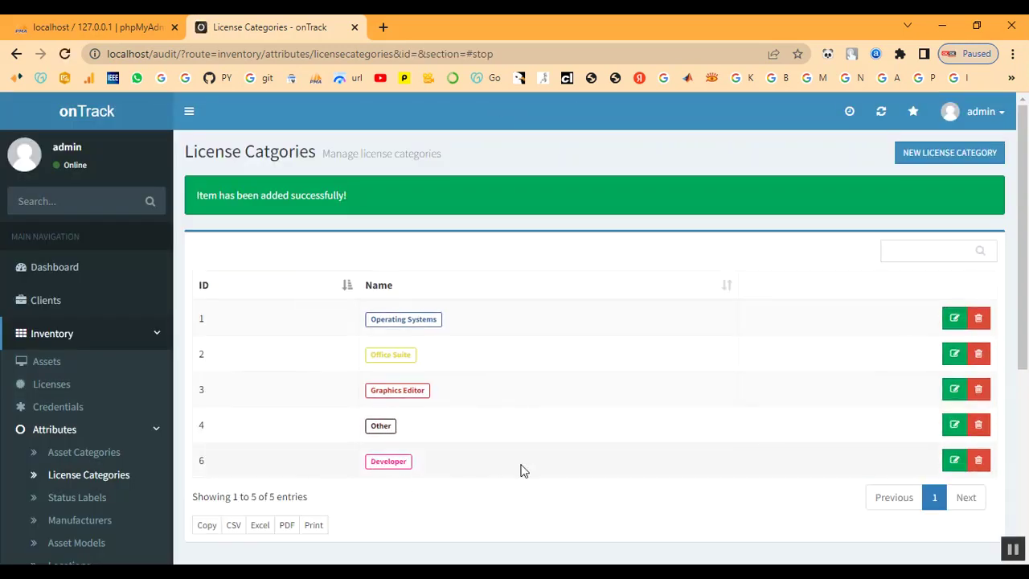
scroll(120, 441, "down", 3)
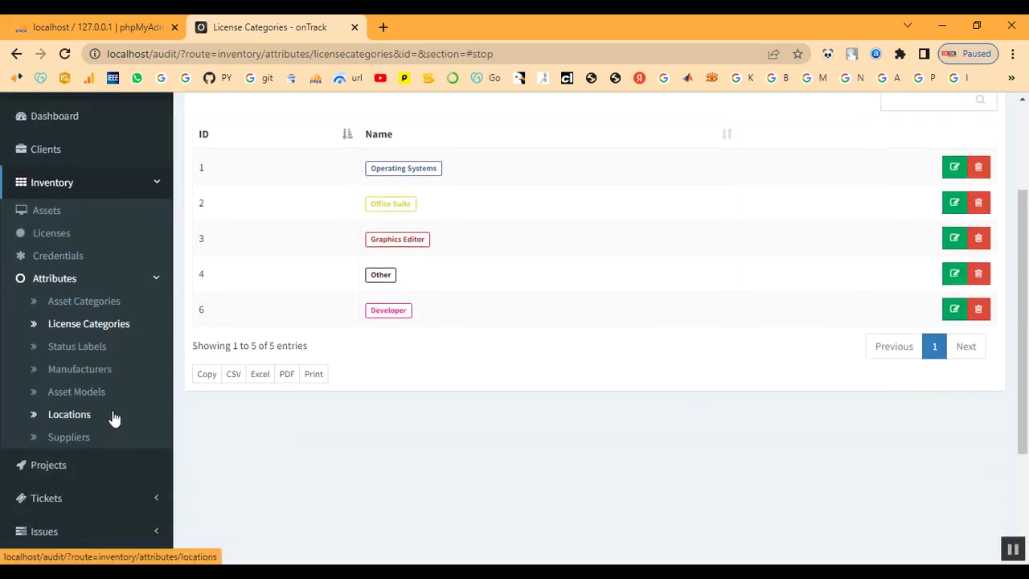
Start a new status label in Status Labels and name it 'In Process'.
left_click(84, 351)
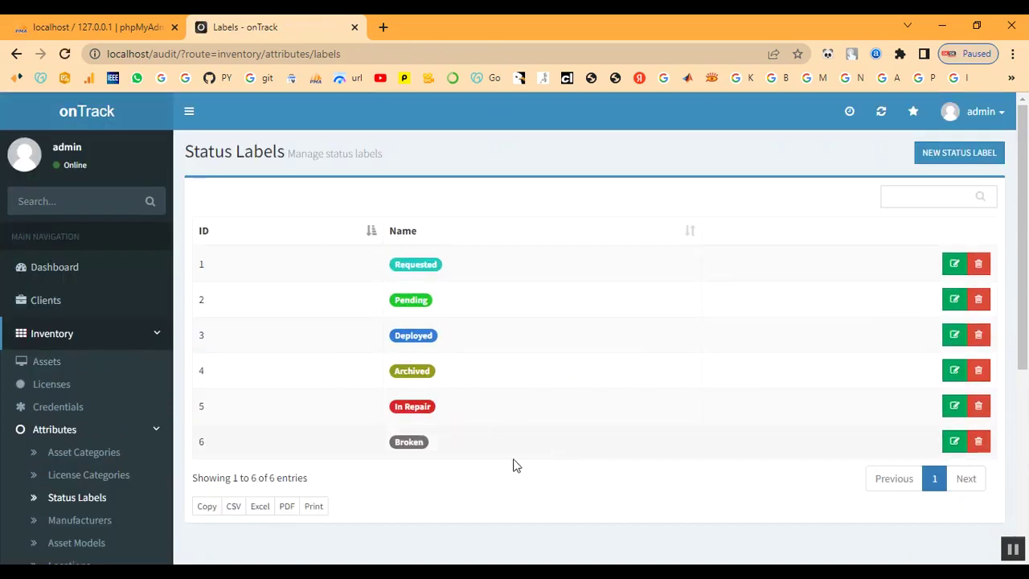
left_click(932, 165)
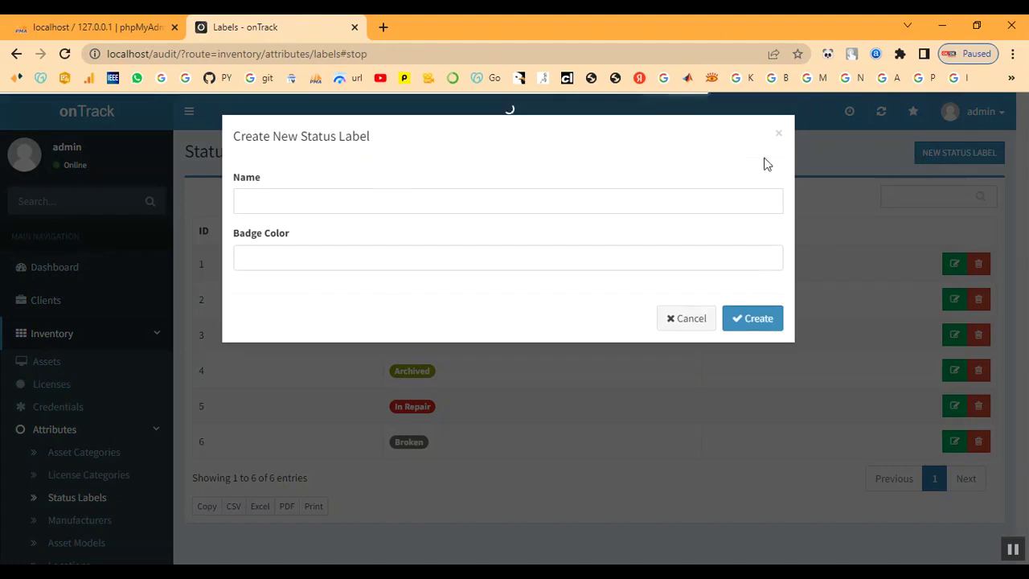
left_click(312, 201)
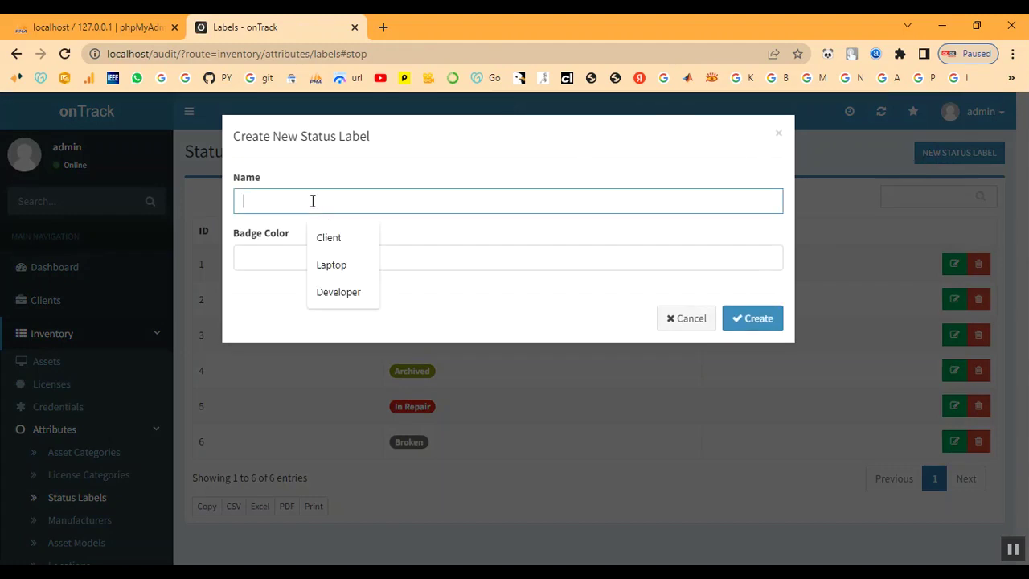
key("Escape")
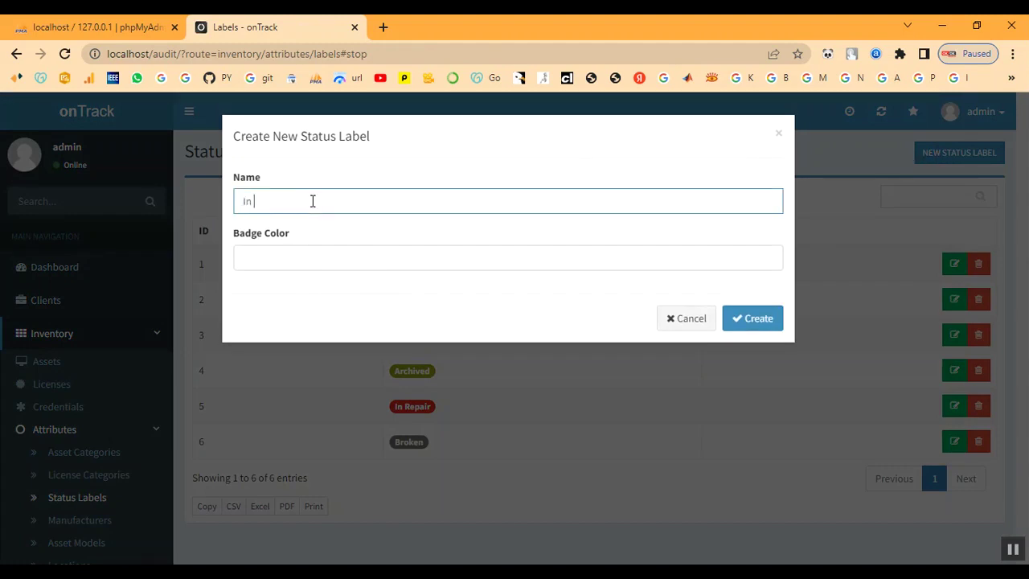
type("In Proce")
type("ss")
Set the In Process label's badge to bright green #09f700 and save it.
left_click(420, 261)
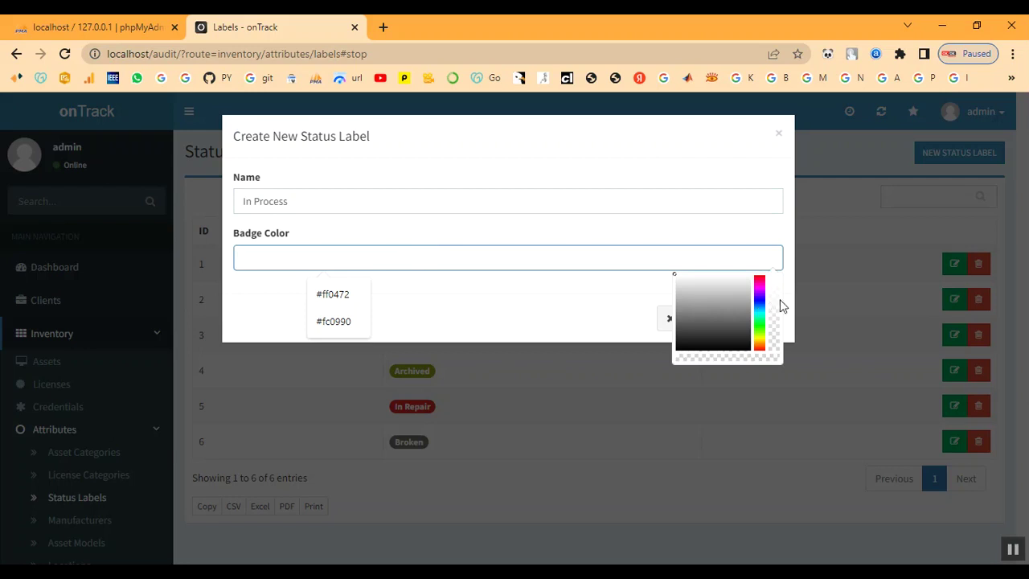
left_click(757, 277)
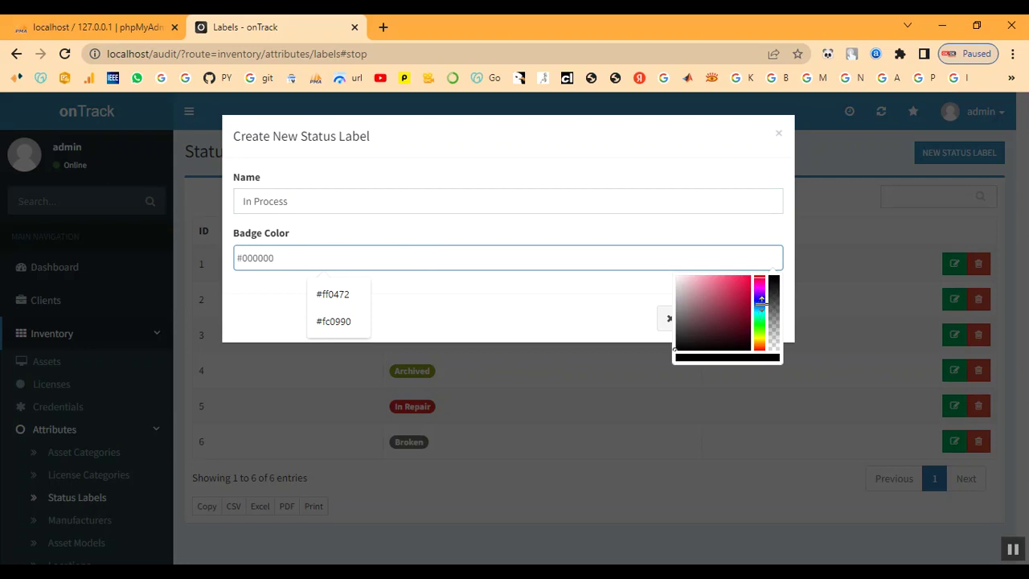
left_click(760, 316)
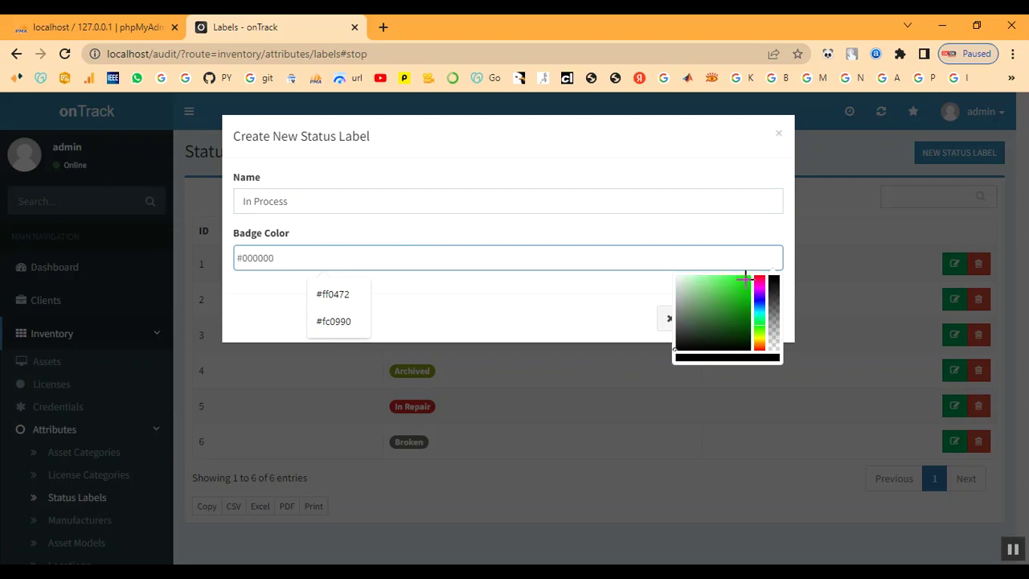
left_click(747, 278)
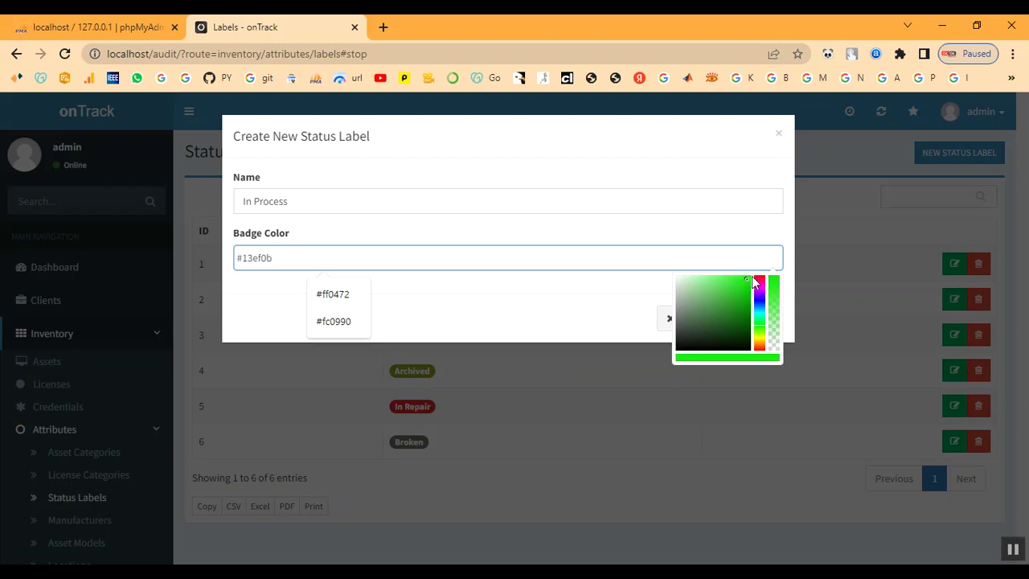
left_click_drag(750, 278, 753, 271)
left_click(529, 339)
left_click(750, 323)
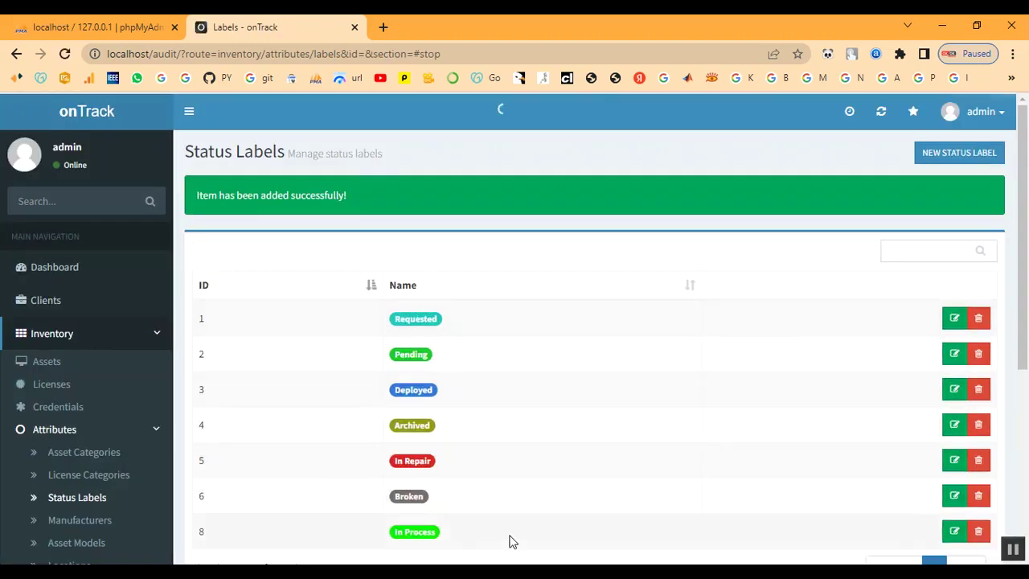
scroll(446, 518, "down", 1)
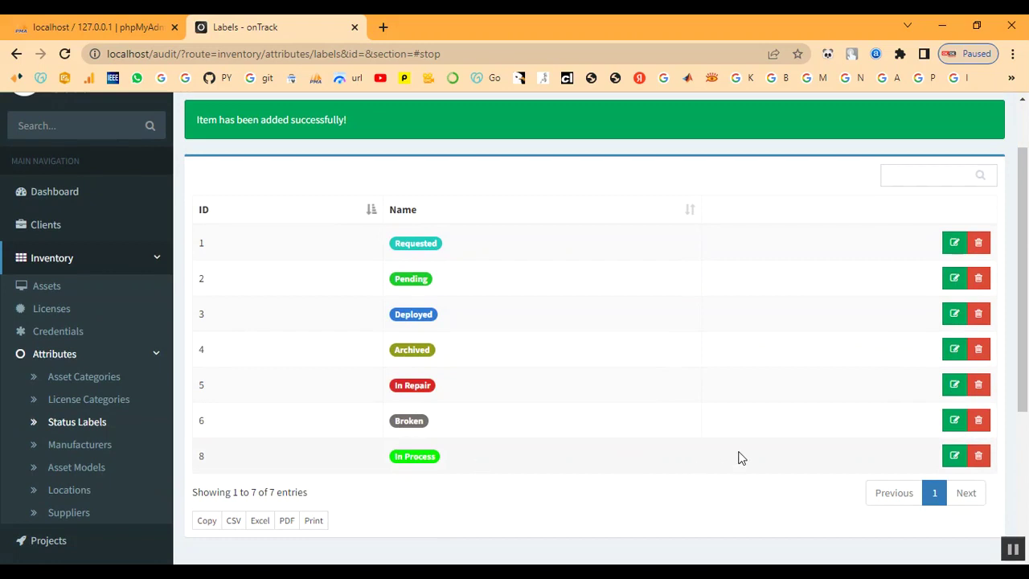
Create manufacturer 'Dell' from the Manufacturers list.
left_click(86, 450)
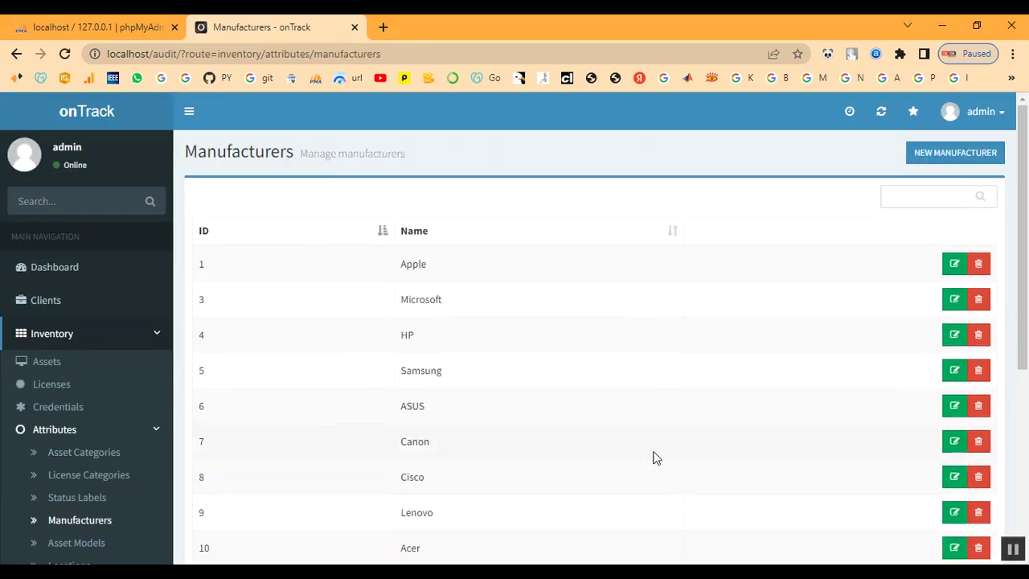
scroll(652, 457, "down", 3)
scroll(659, 455, "up", 5)
left_click(935, 157)
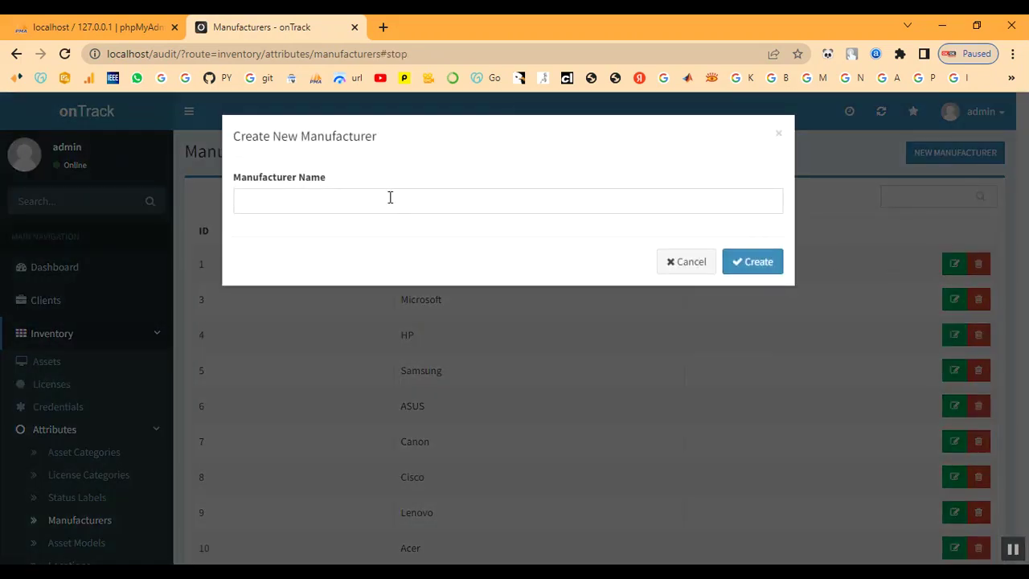
left_click(389, 198)
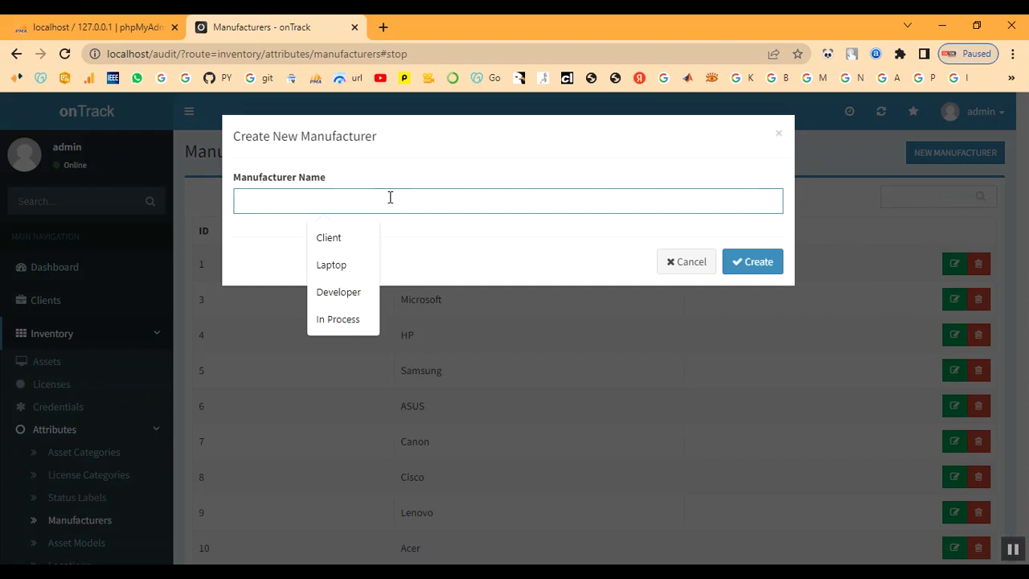
type("Dell")
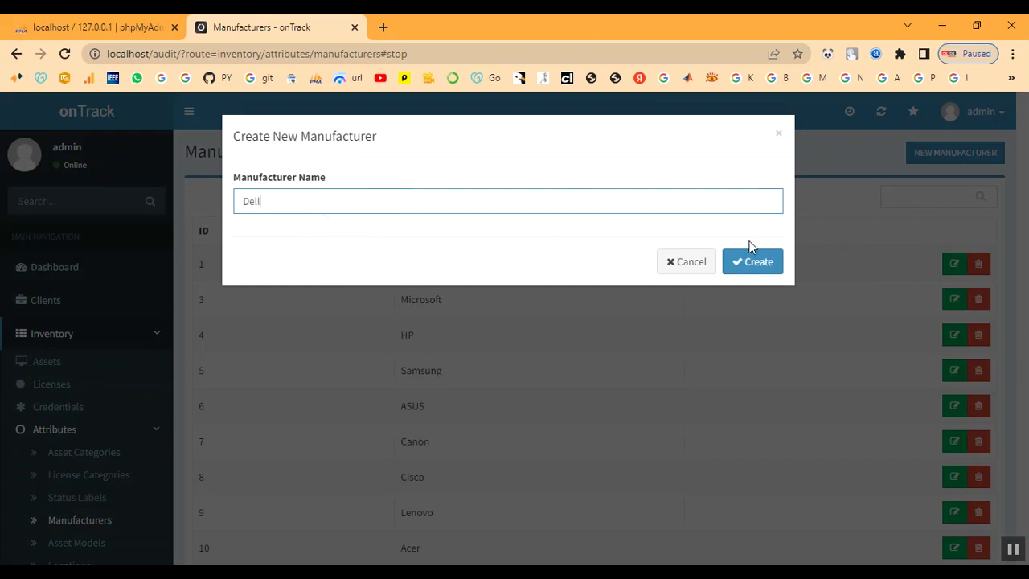
left_click(760, 273)
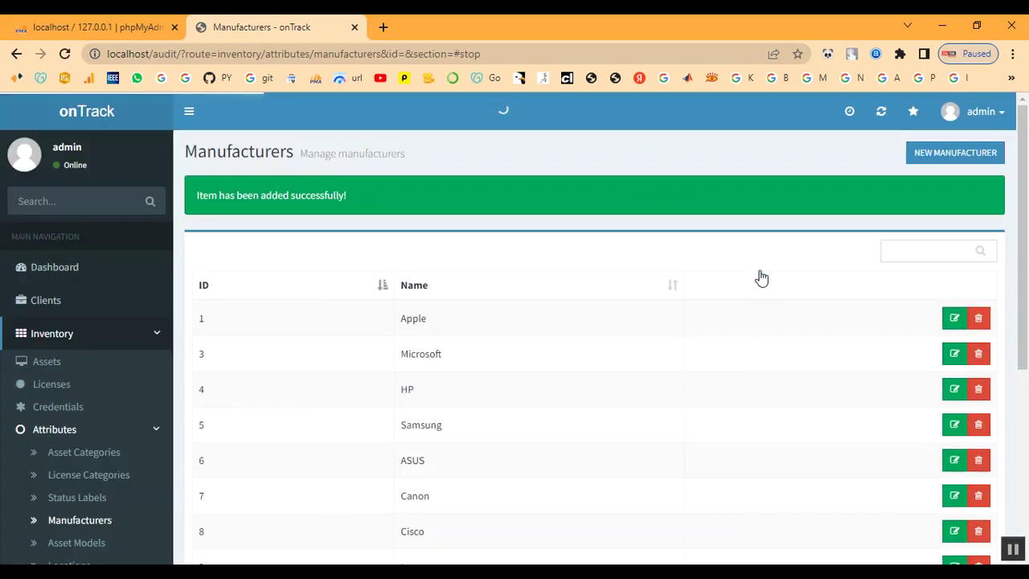
scroll(80, 418, "down", 2)
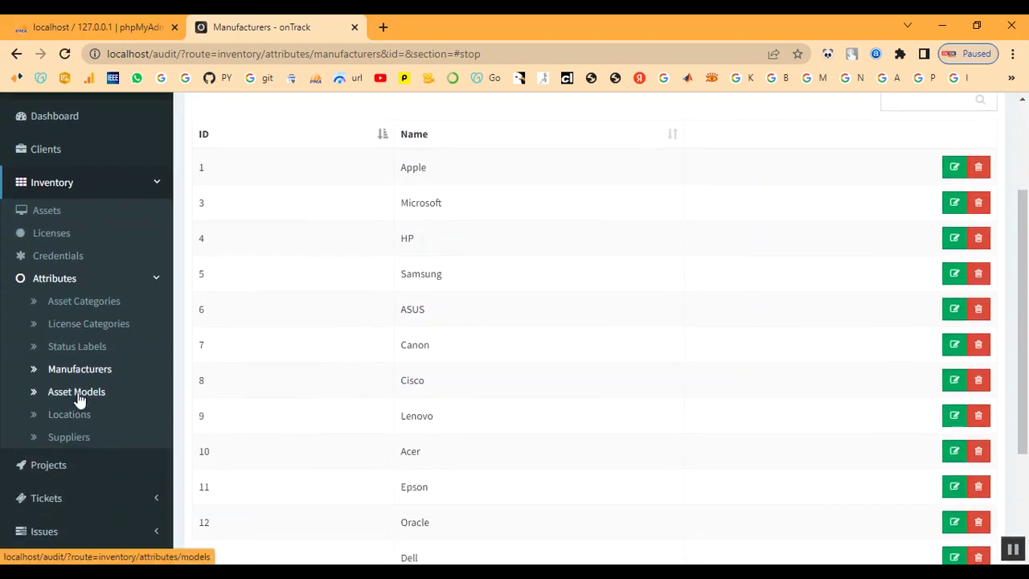
Create asset model 'Power Edge' from the Asset Models list.
left_click(78, 394)
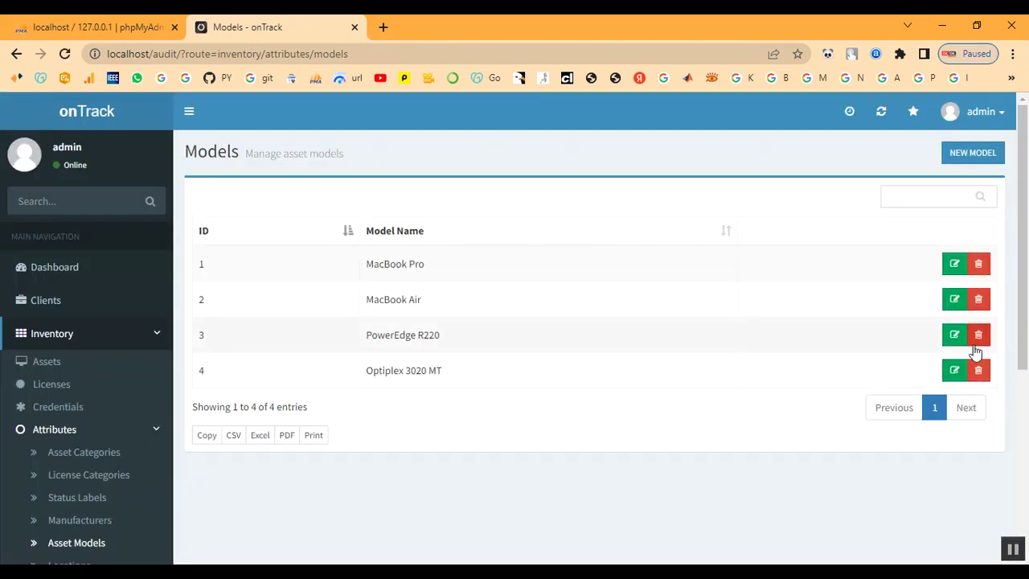
left_click(970, 152)
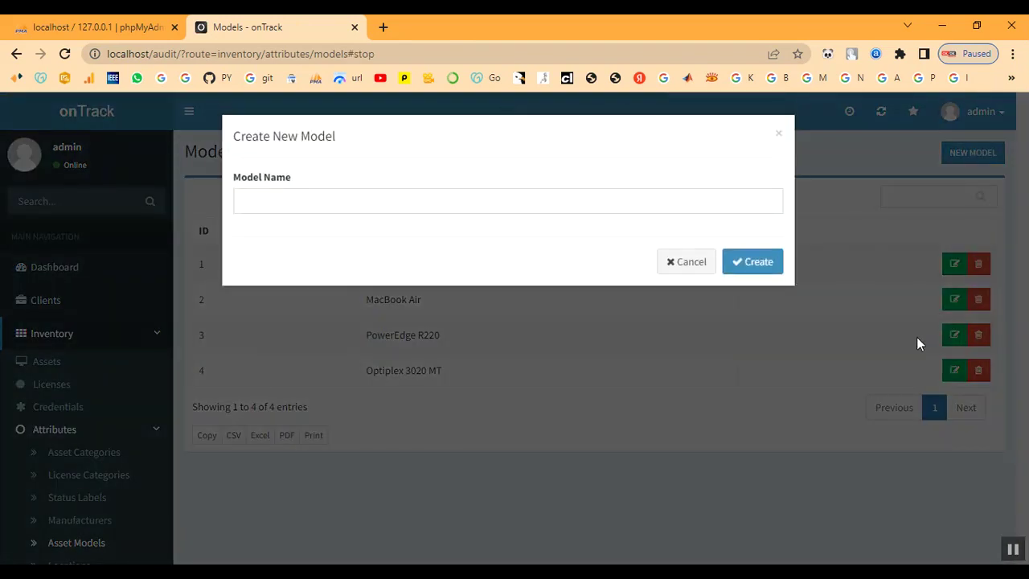
left_click(315, 206)
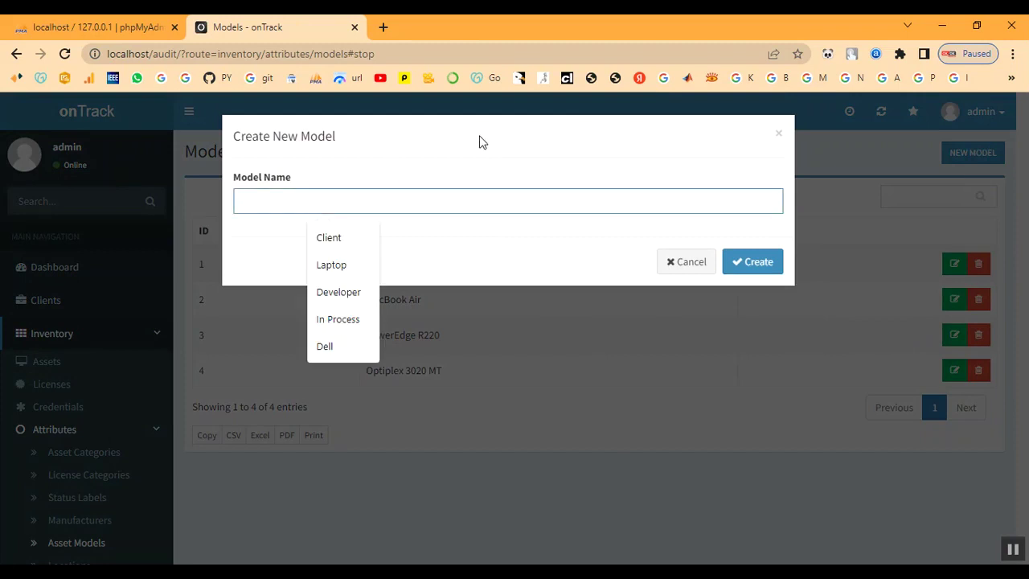
type("Pow")
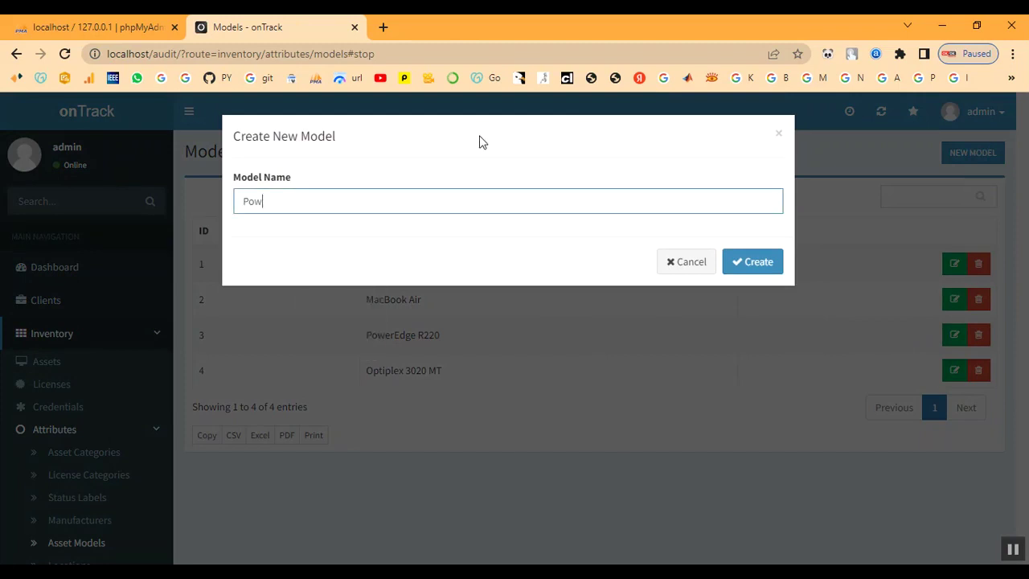
type("er Edge")
left_click(745, 273)
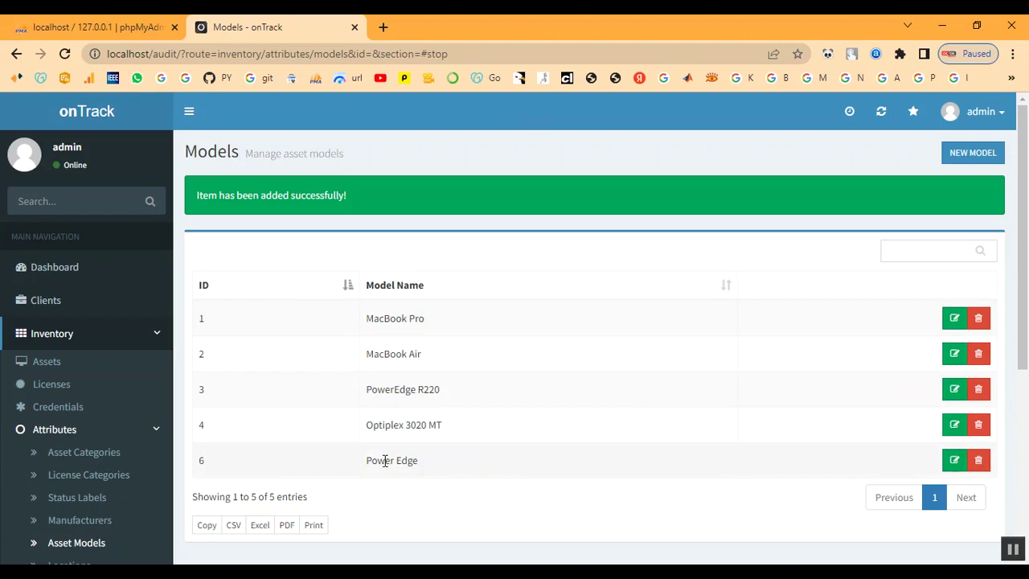
left_click_drag(368, 459, 457, 464)
left_click(457, 464)
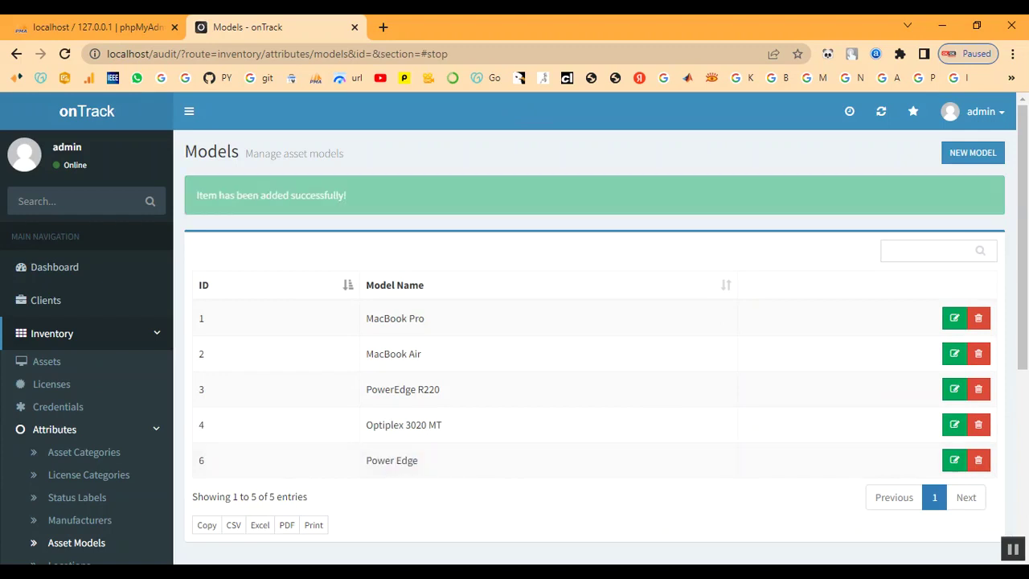
scroll(41, 482, "down", 3)
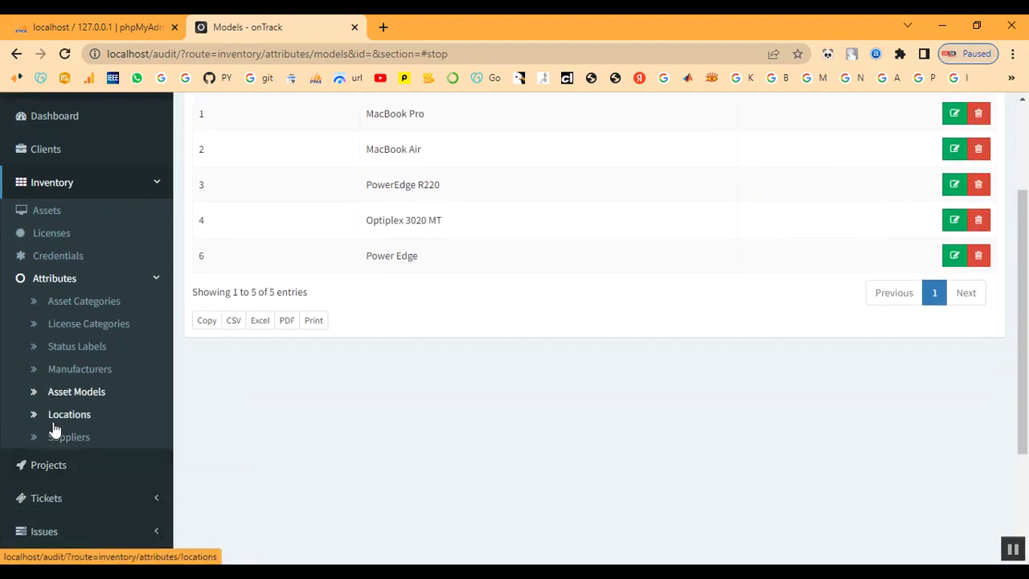
Create location 'Chennai' assigned to client Client.
left_click(56, 421)
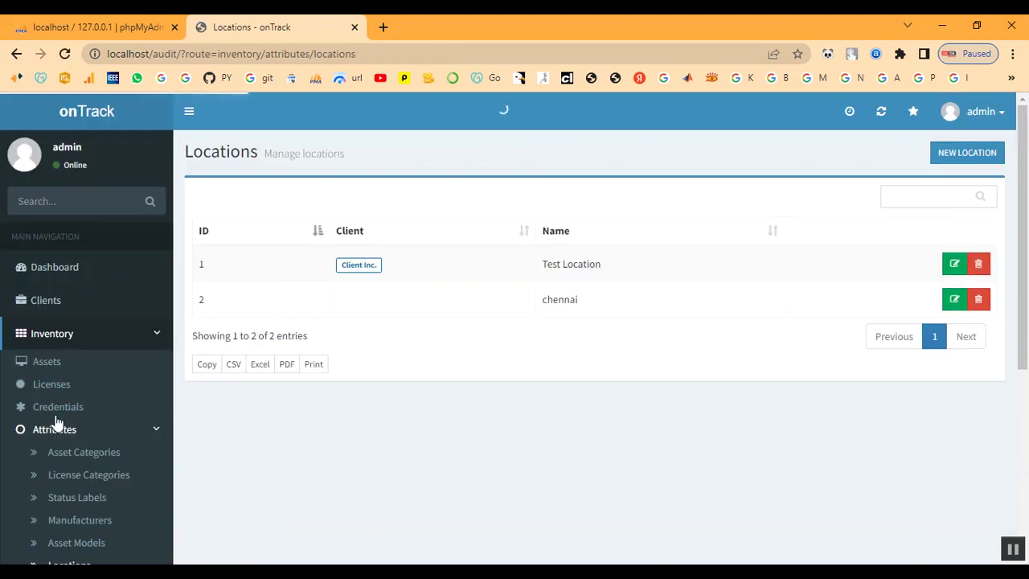
left_click(962, 157)
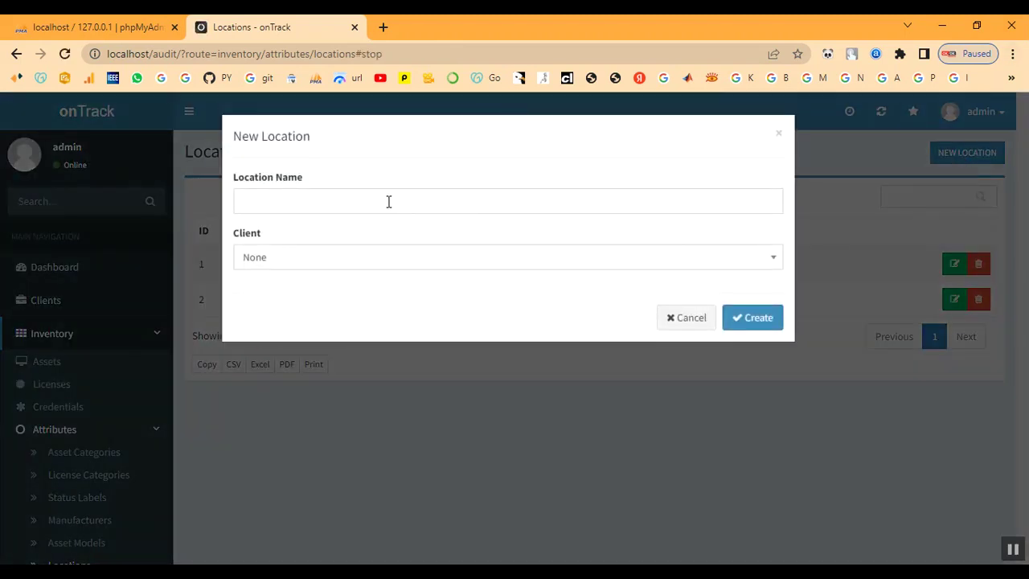
left_click(388, 200)
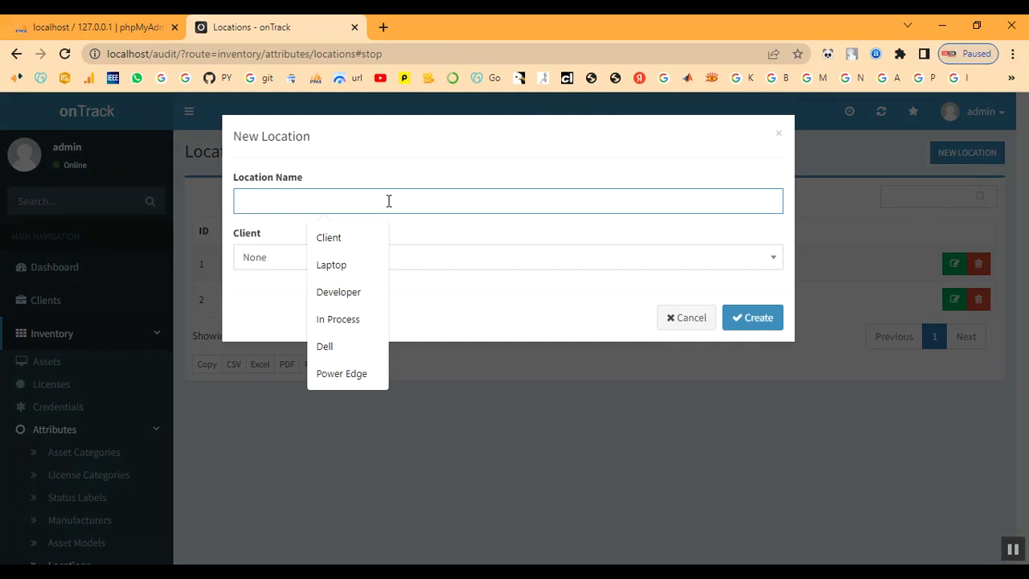
type("Chennai")
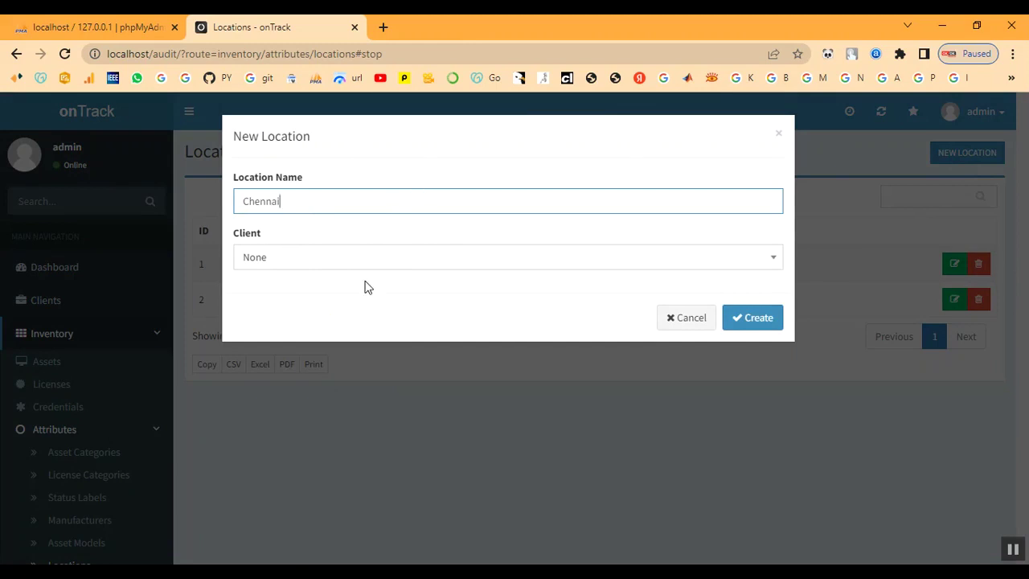
left_click(356, 257)
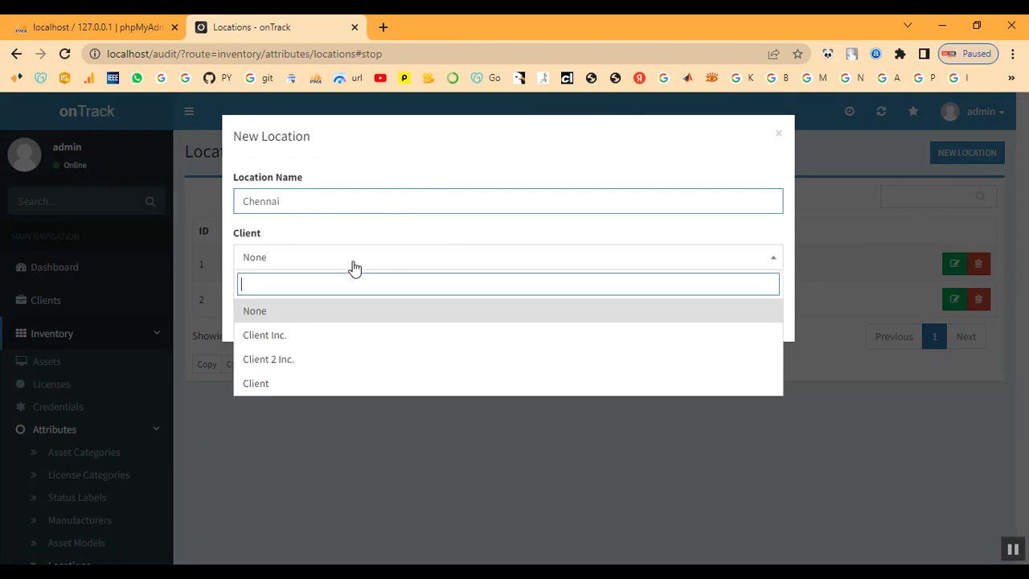
left_click(333, 384)
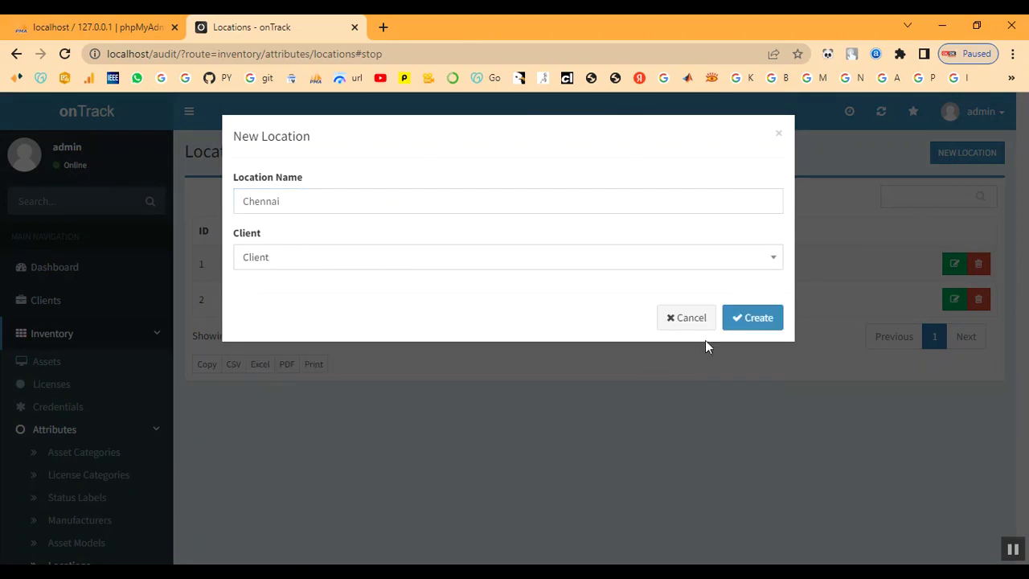
left_click(755, 319)
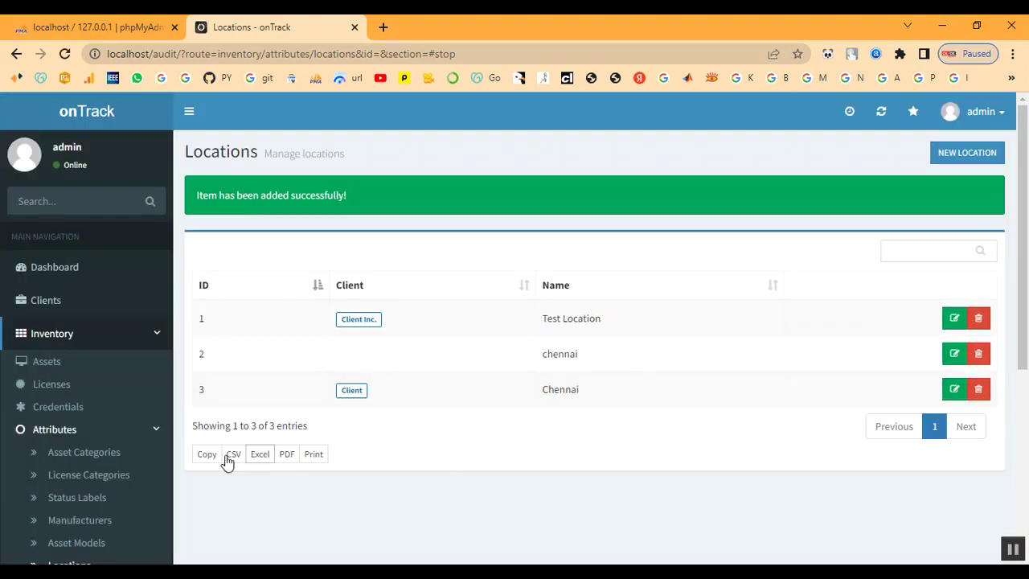
Delete the old unassigned lowercase 'chennai' location.
scroll(73, 449, "down", 1)
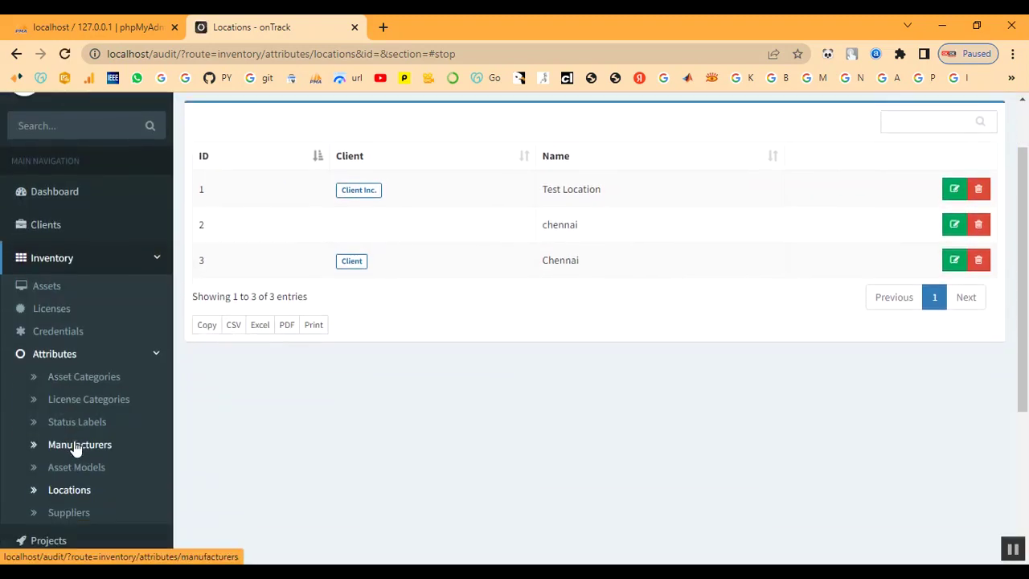
left_click(977, 228)
left_click(776, 222)
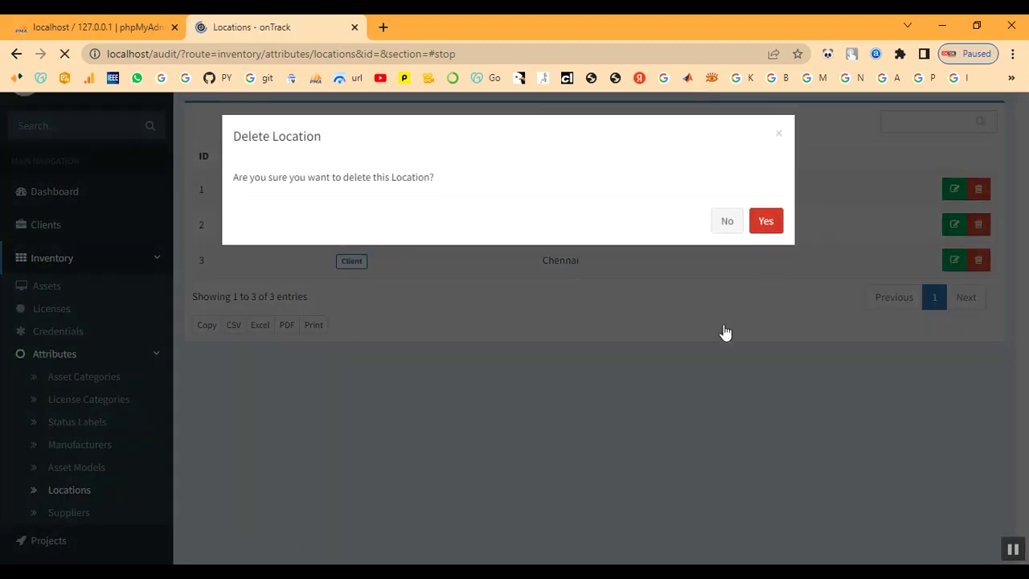
scroll(109, 411, "down", 1)
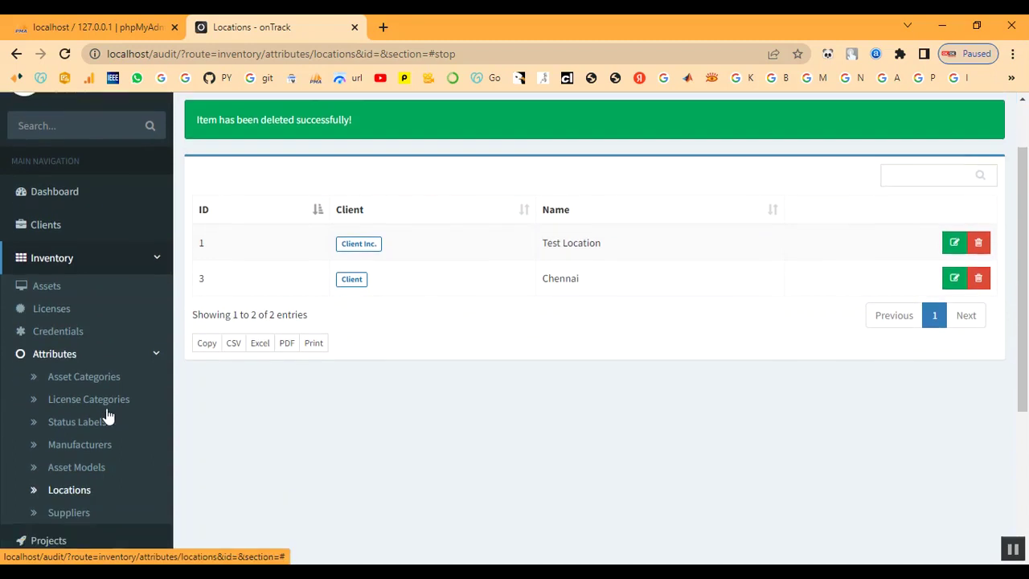
scroll(107, 414, "down", 1)
Start a new supplier named Shop, entering its contact name and phone number.
left_click(70, 437)
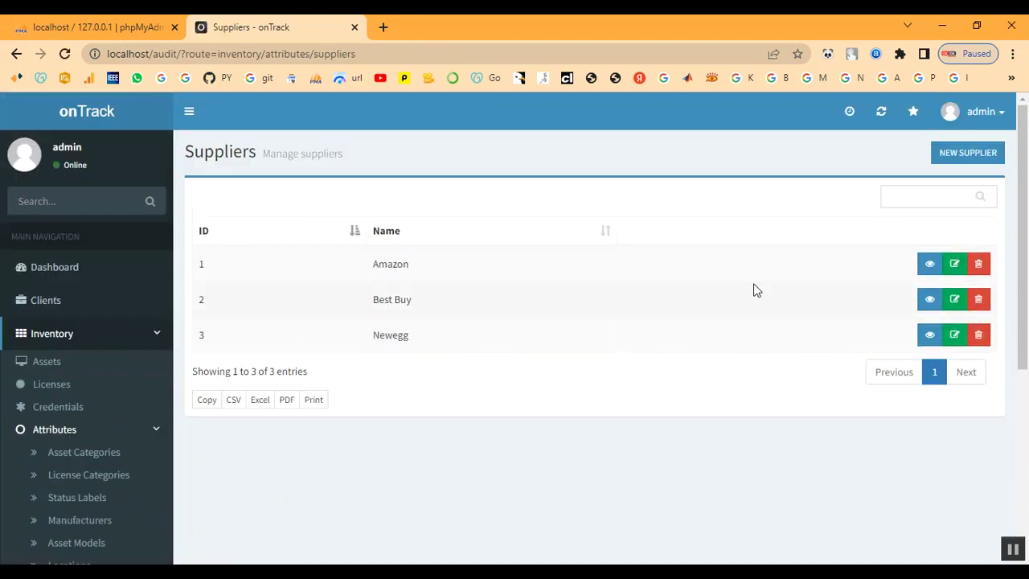
left_click(971, 152)
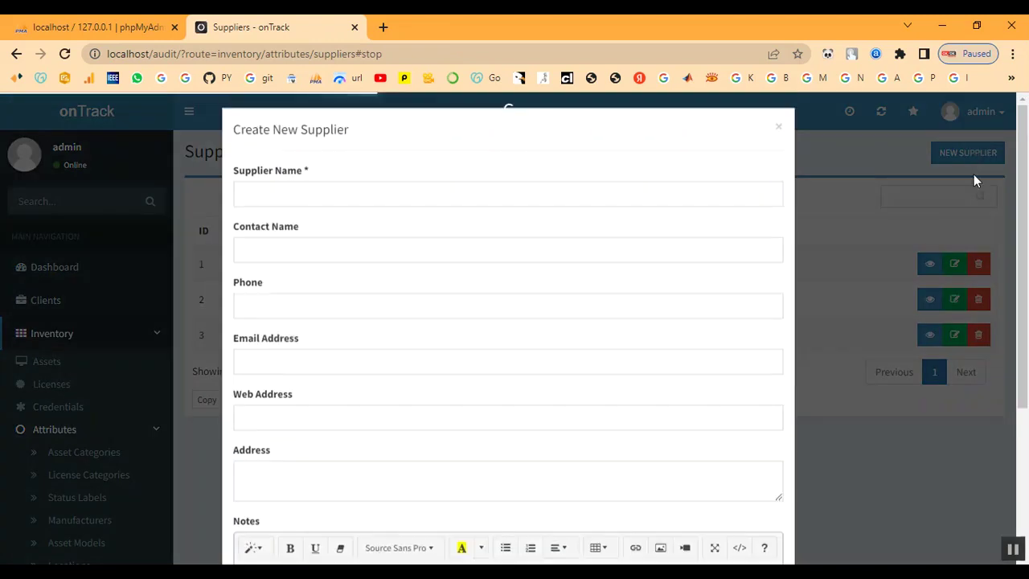
left_click(280, 206)
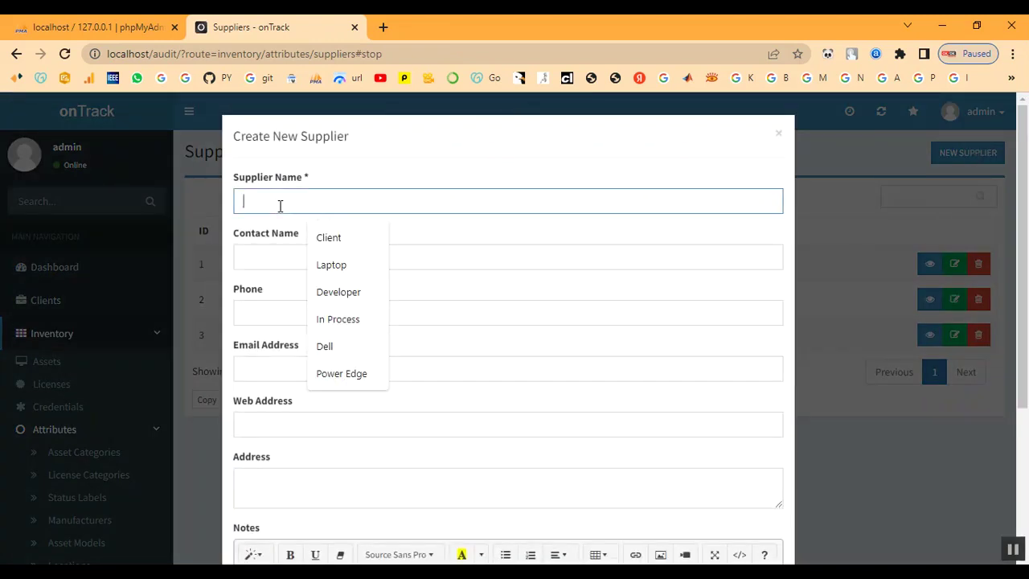
type("Shop")
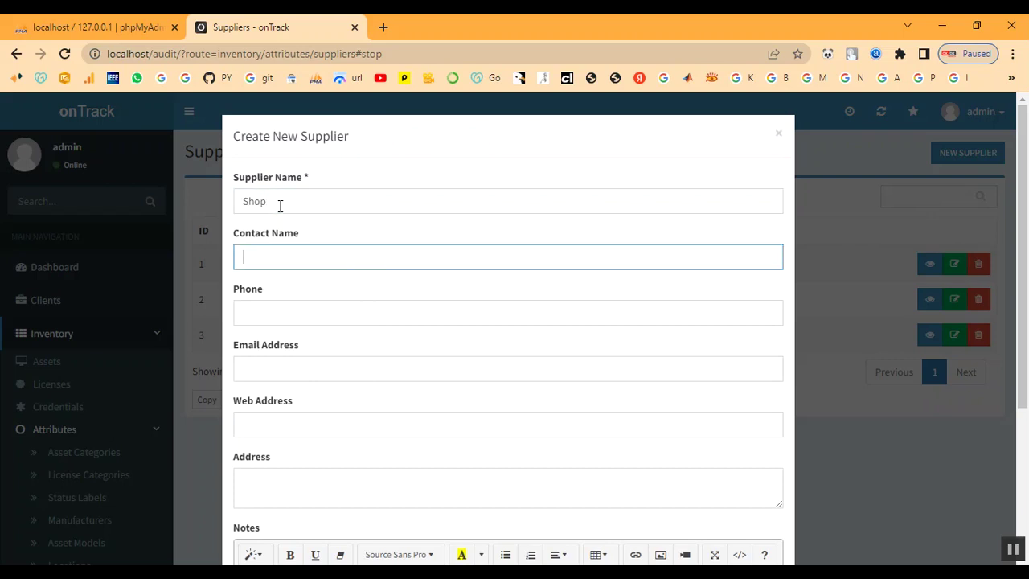
type("Shop")
key("Tab")
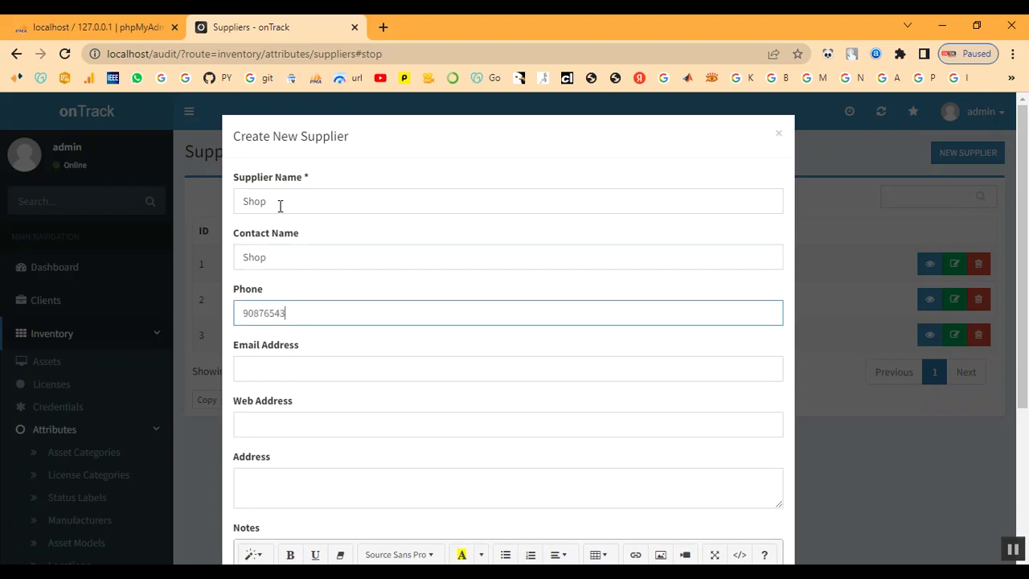
Fill in the supplier's e-mail, web address, Chennai address and notes SHOP, then create it.
left_click(274, 359)
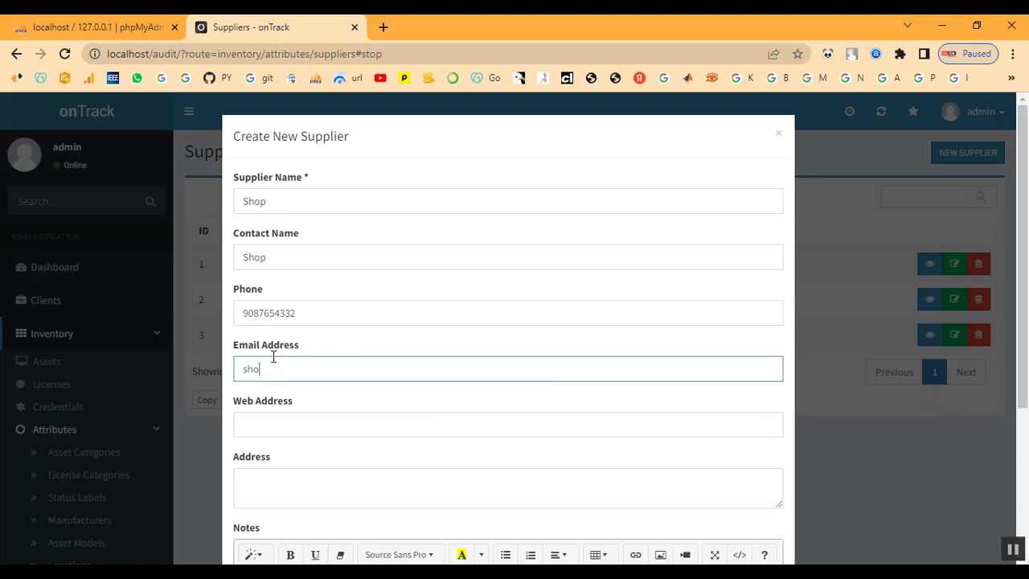
key("Tab")
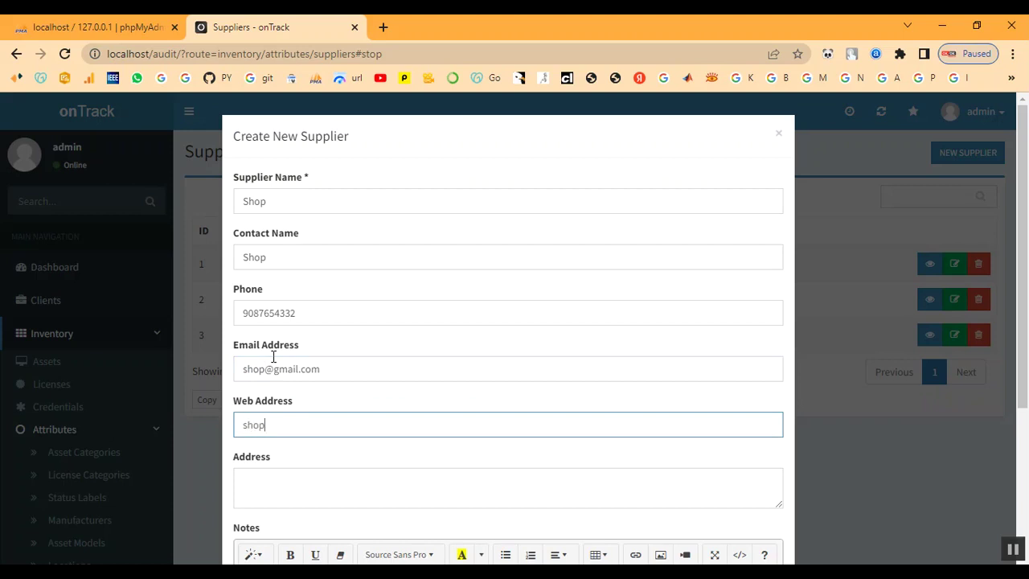
type("shop.com")
key("Tab")
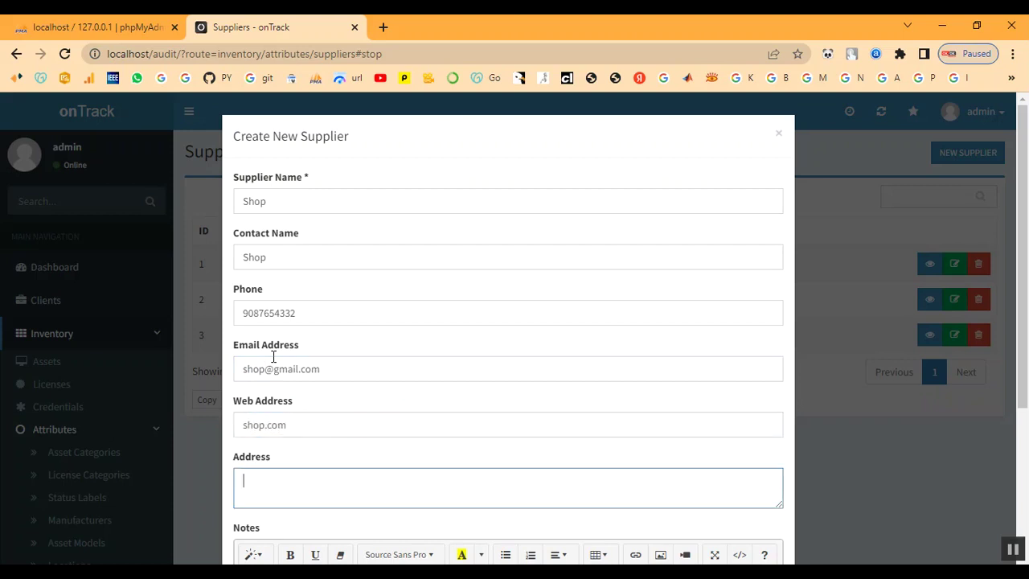
type("chennai")
key("Tab")
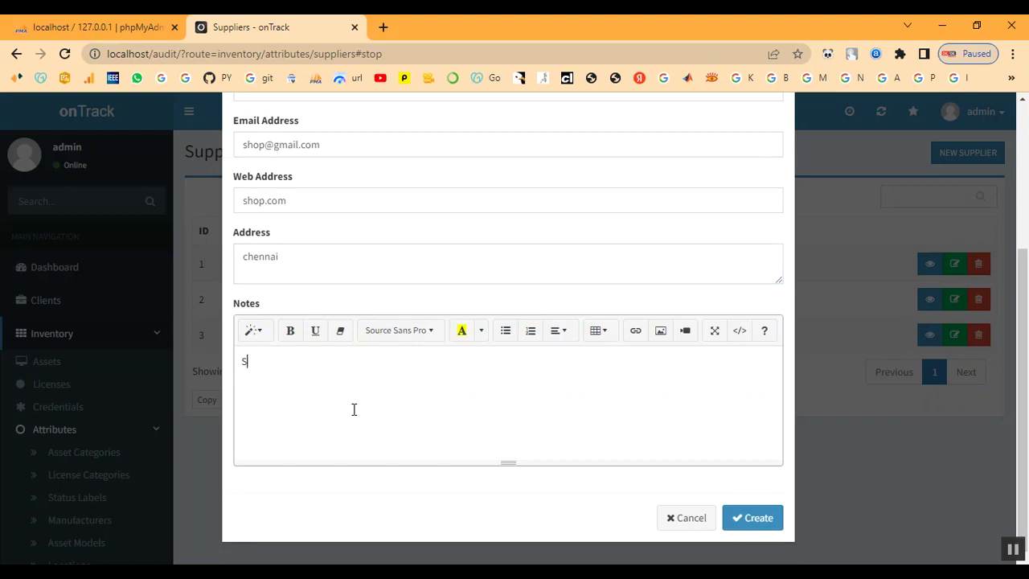
type("SHOP")
left_click(749, 518)
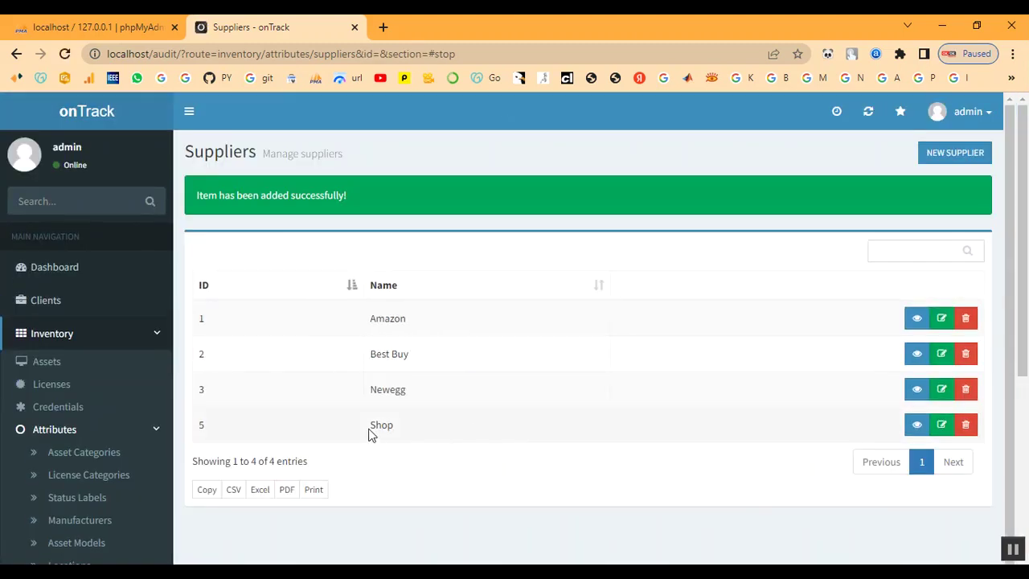
left_click_drag(367, 427, 408, 430)
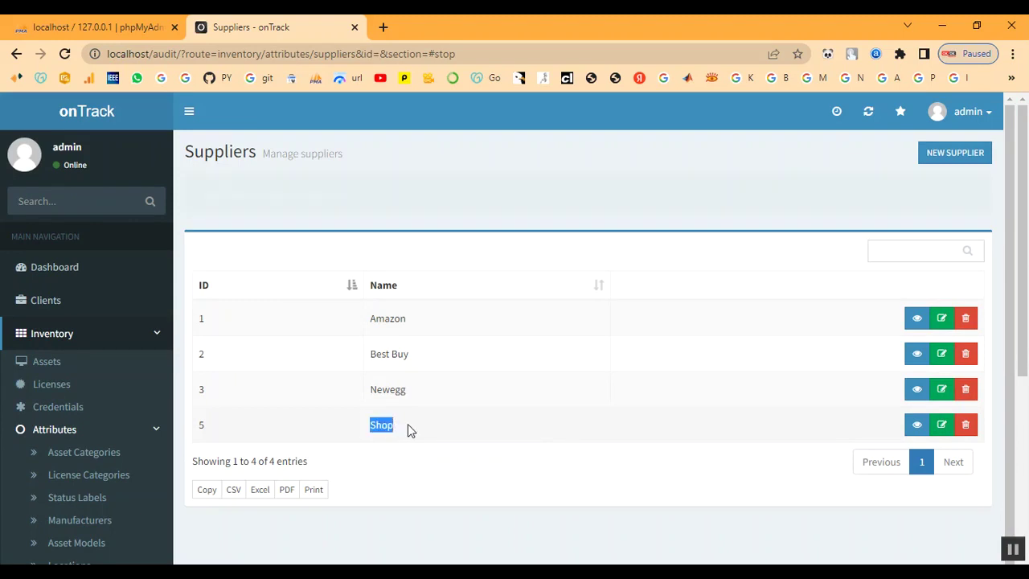
left_click(414, 427)
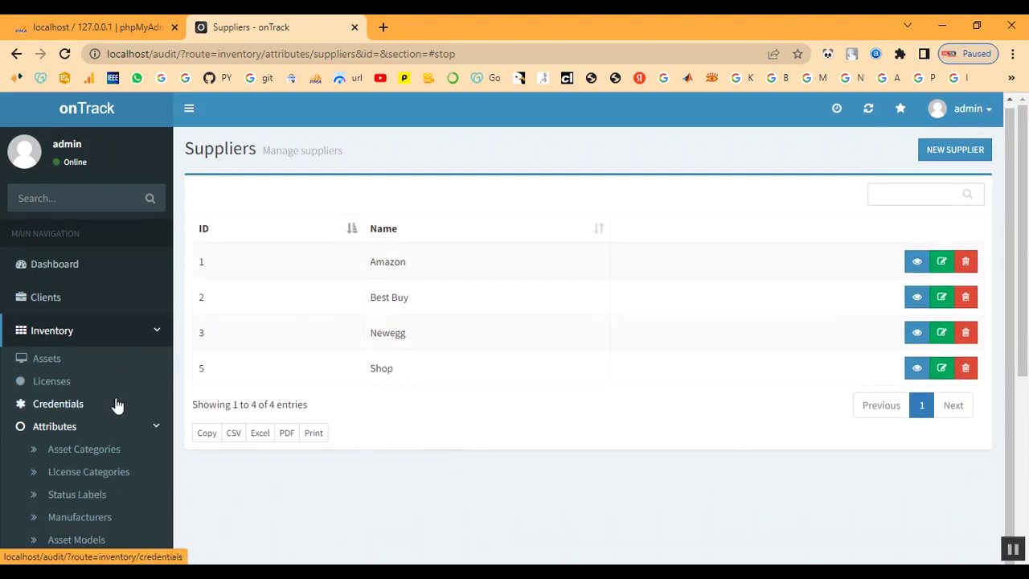
scroll(113, 414, "down", 3)
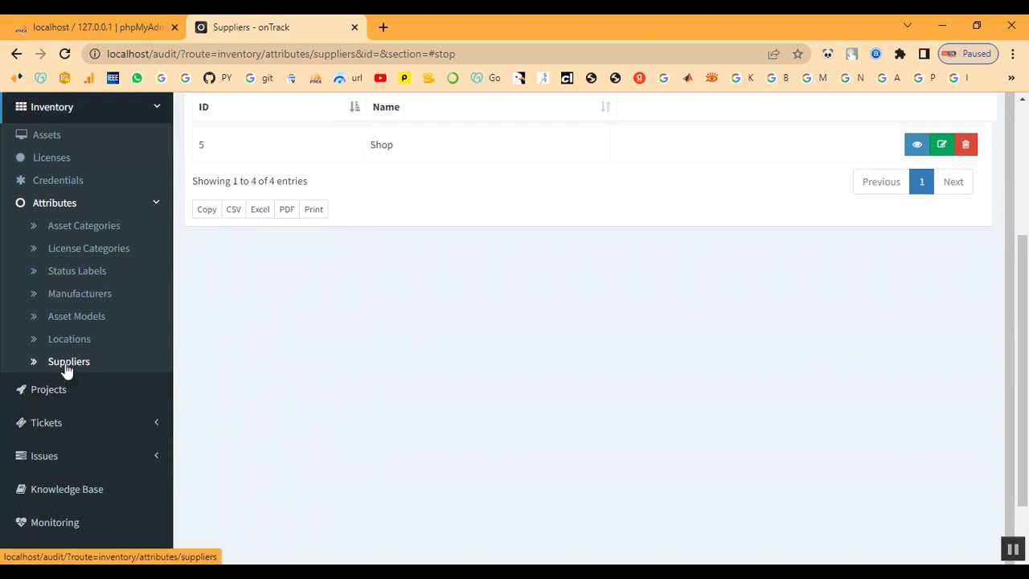
Start a new license assigned to client Client and enter its serial key.
left_click(143, 207)
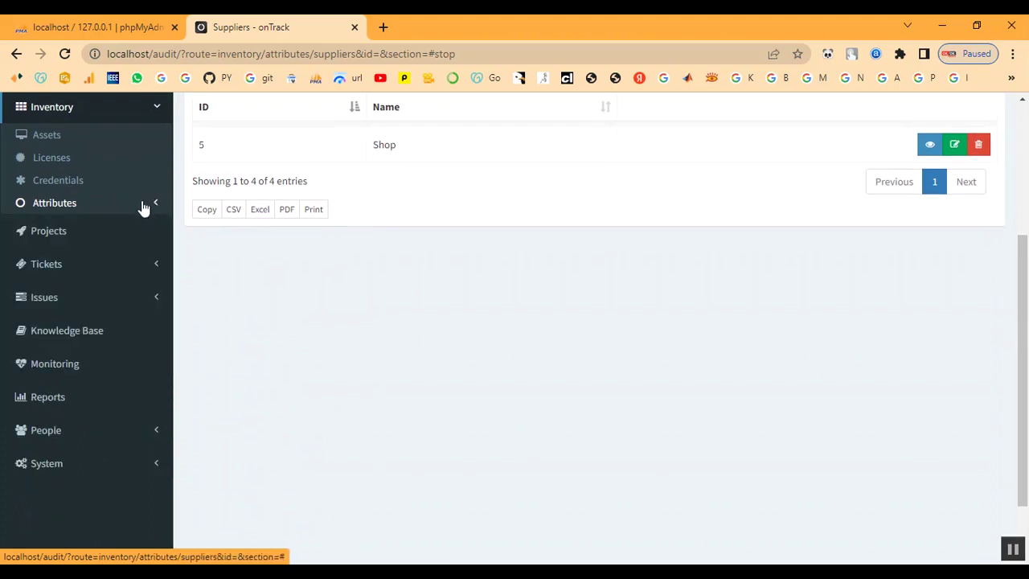
left_click(64, 161)
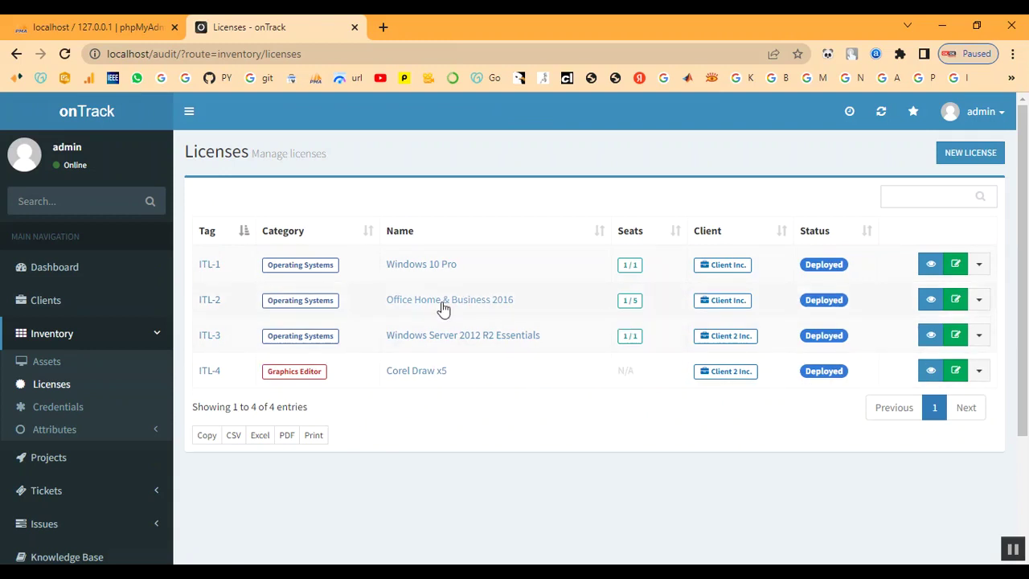
left_click(961, 154)
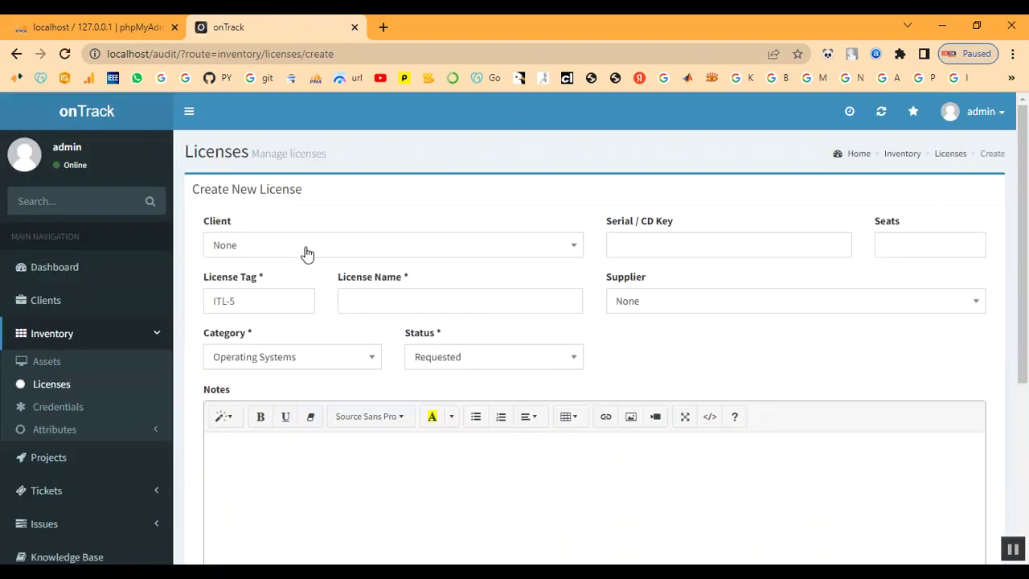
left_click(306, 253)
left_click(287, 372)
left_click(684, 251)
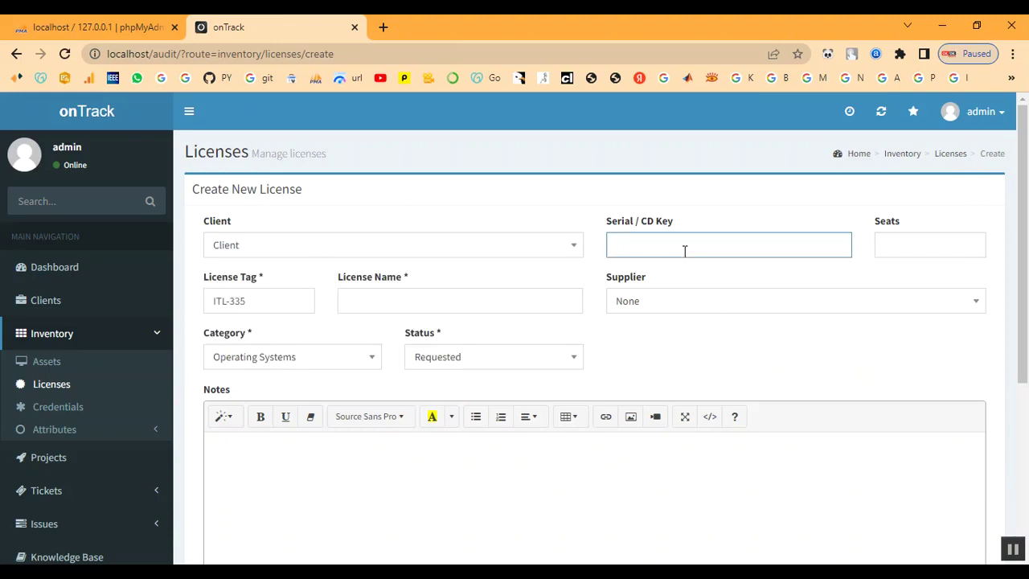
type("1234")
key("BackSpace")
type("C123")
left_click(916, 250)
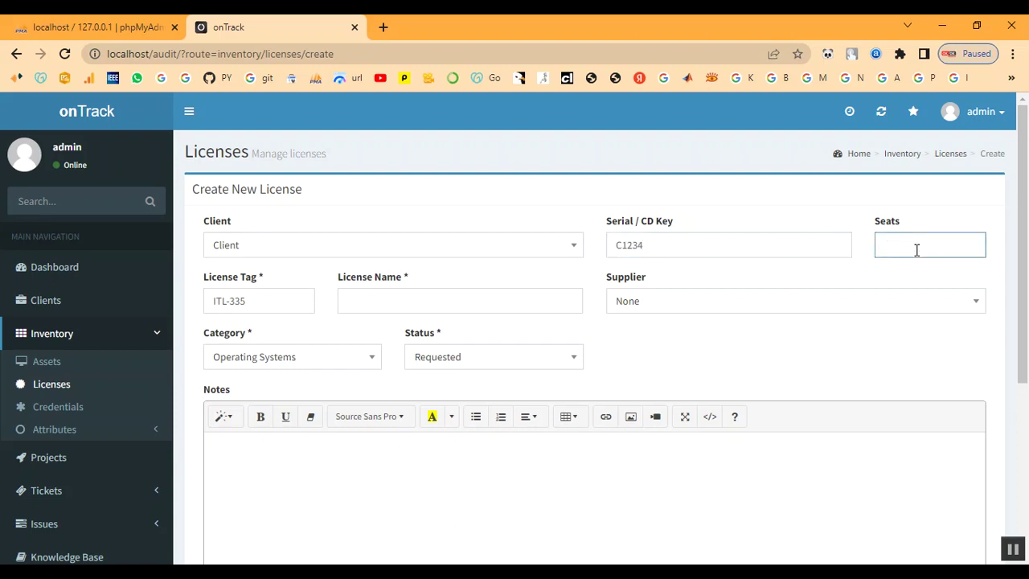
Fill in license tag ITL-335 and the license name 'License'.
left_click(260, 301)
left_click(380, 299)
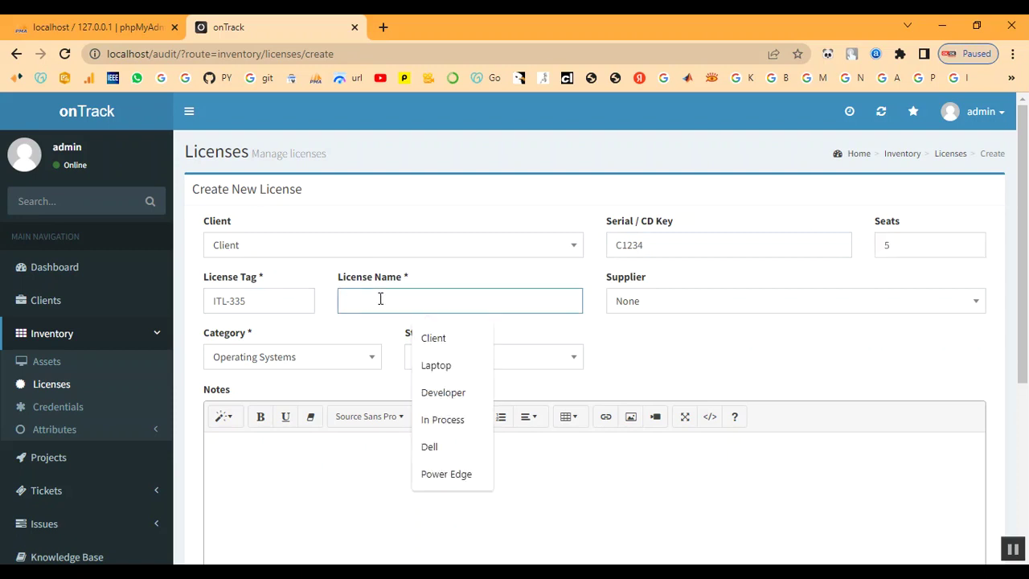
type("L")
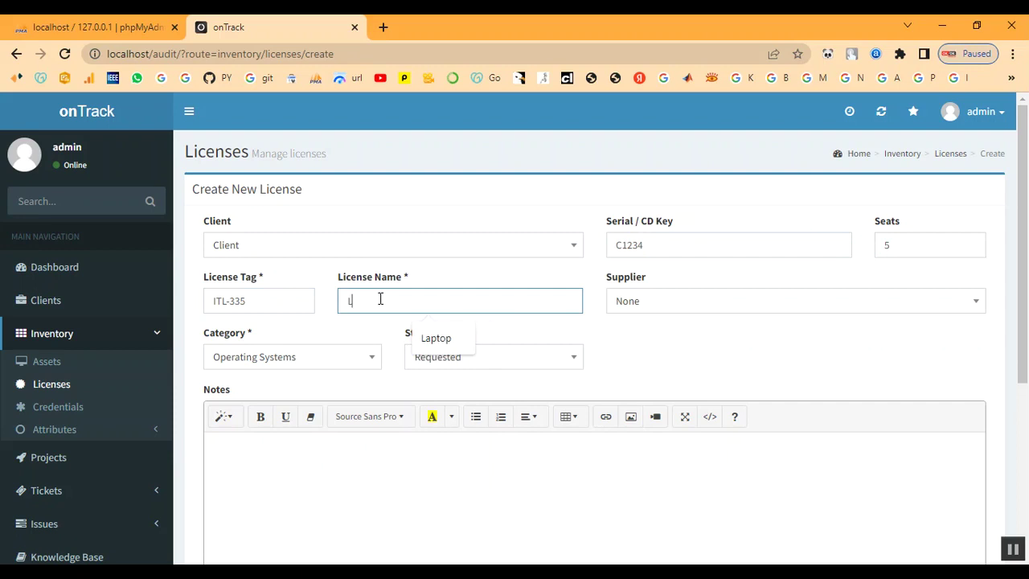
type("I")
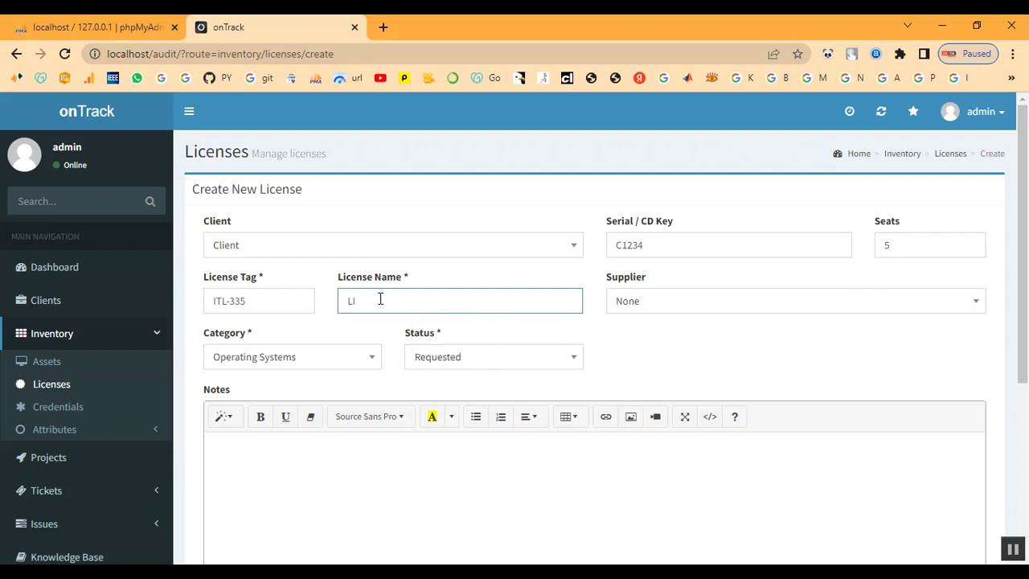
key("BackSpace")
Set the license supplier to Shop, category to Developer and status to In Process.
left_click(674, 312)
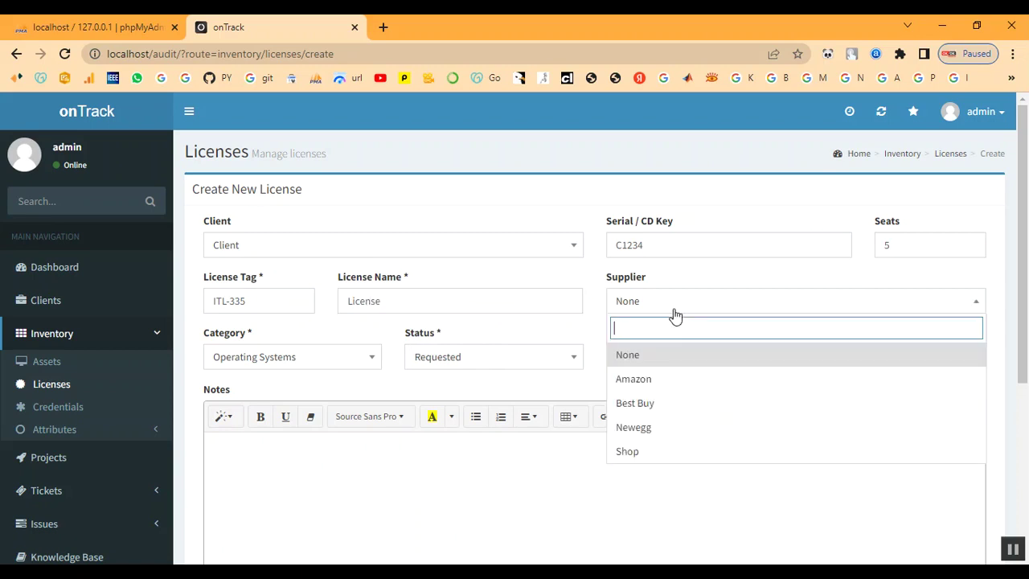
left_click(651, 456)
left_click(304, 363)
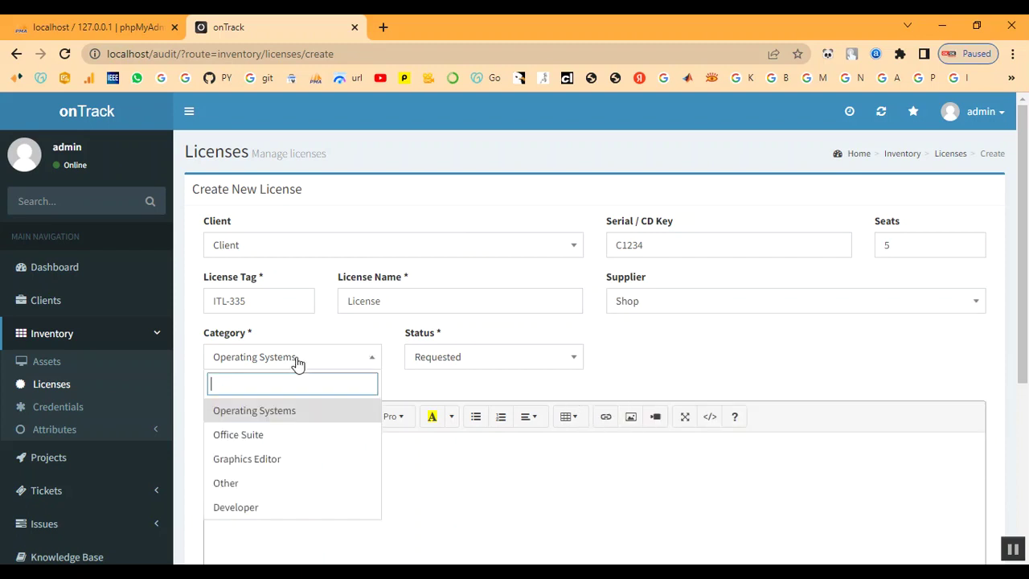
left_click(265, 504)
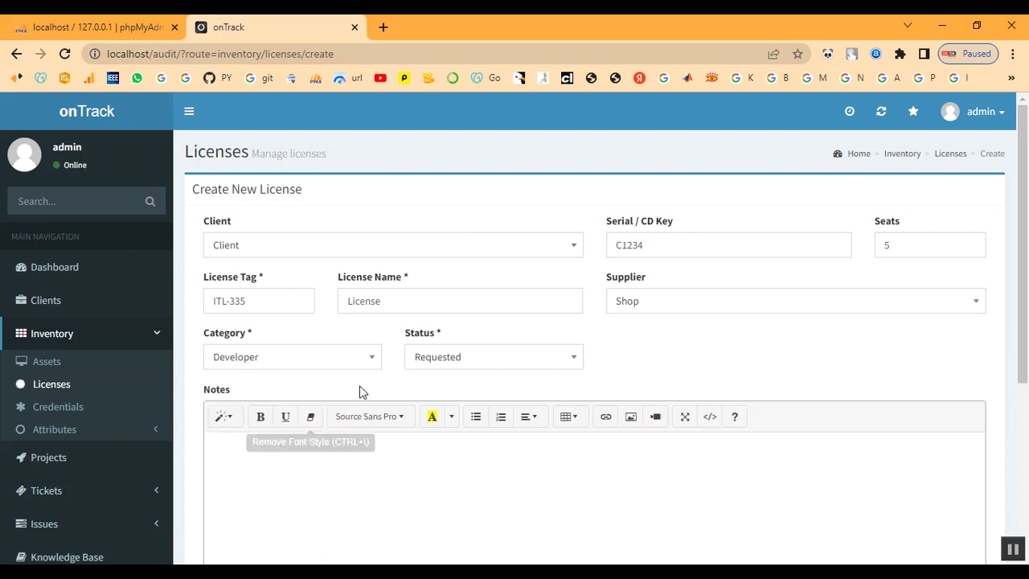
left_click(440, 363)
left_click(321, 366)
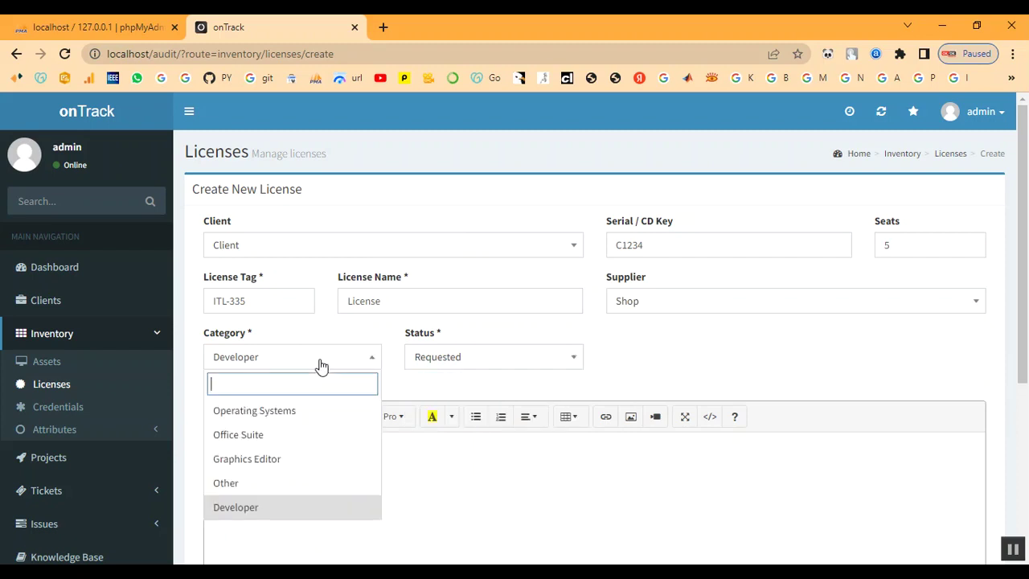
left_click(450, 363)
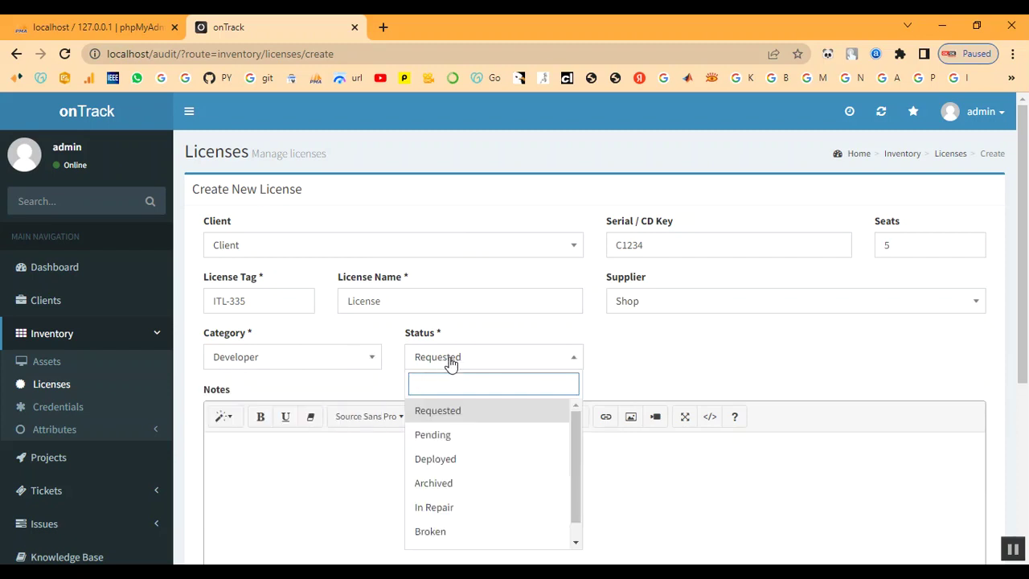
scroll(464, 512, "down", 1)
left_click(469, 533)
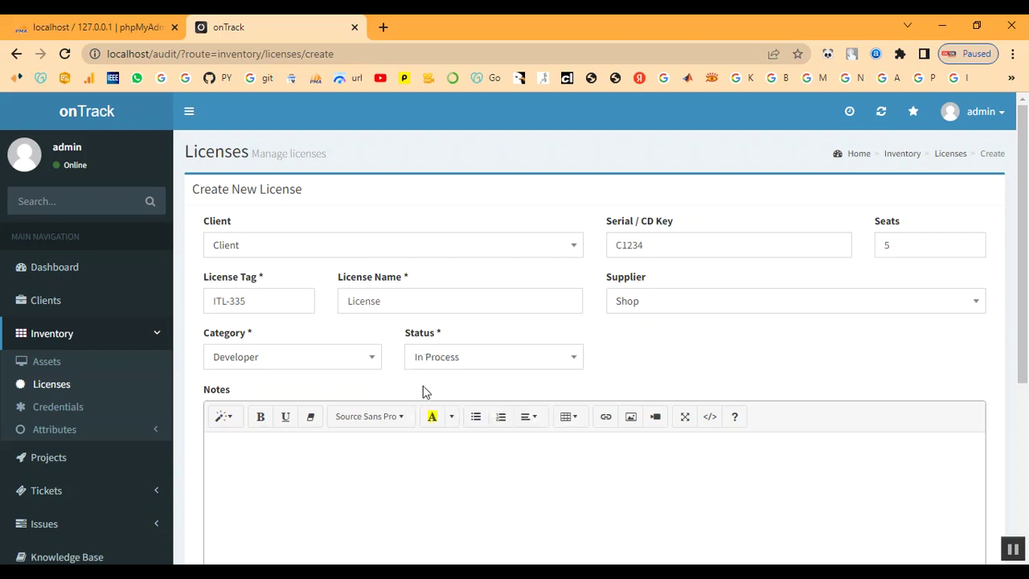
scroll(431, 417, "down", 3)
scroll(364, 390, "up", 2)
Write the license notes and create the license.
left_click(311, 388)
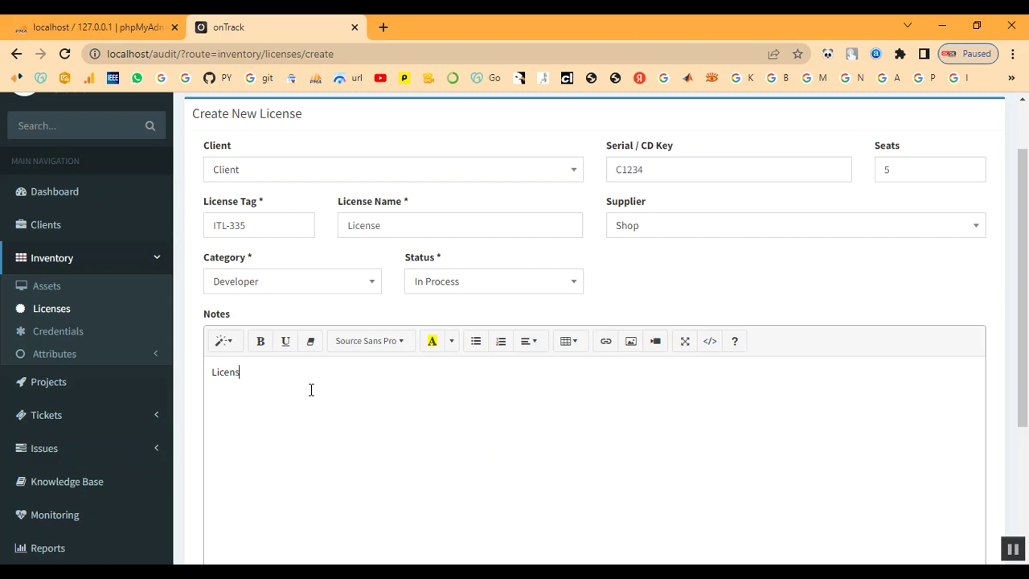
scroll(326, 395, "down", 3)
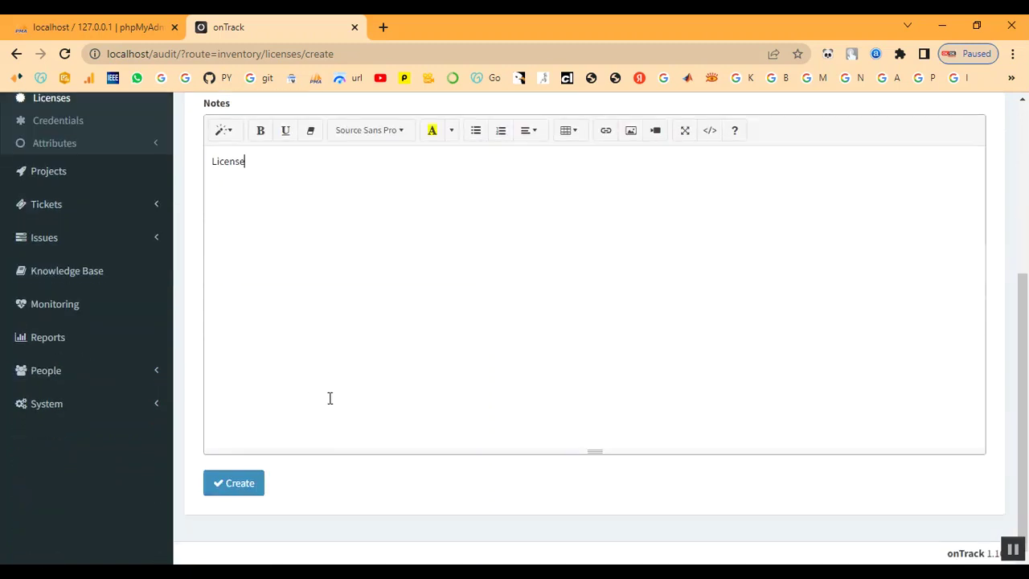
left_click(257, 490)
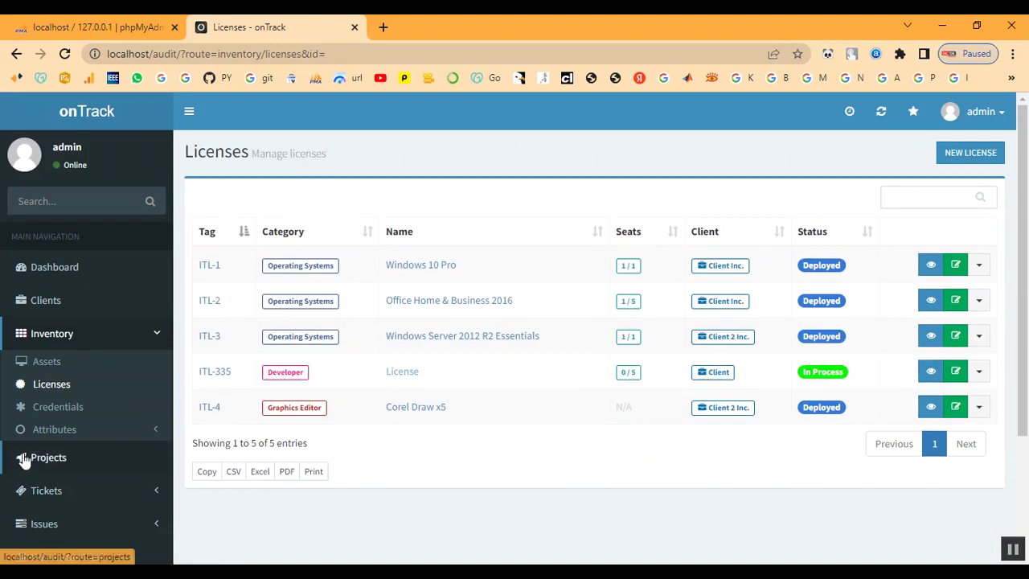
Start a new asset for Client named 'Laptop'.
left_click(42, 358)
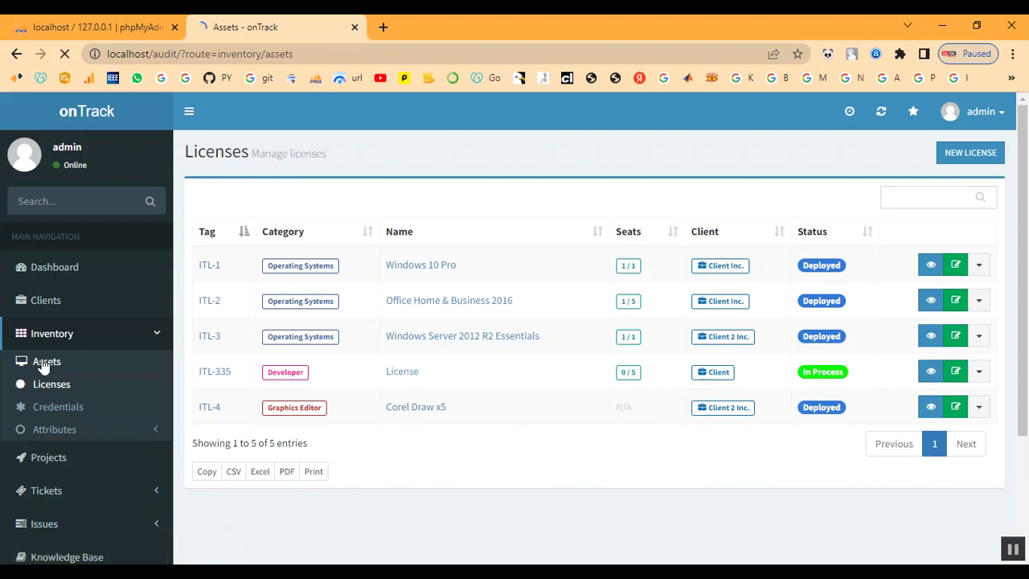
left_click(978, 159)
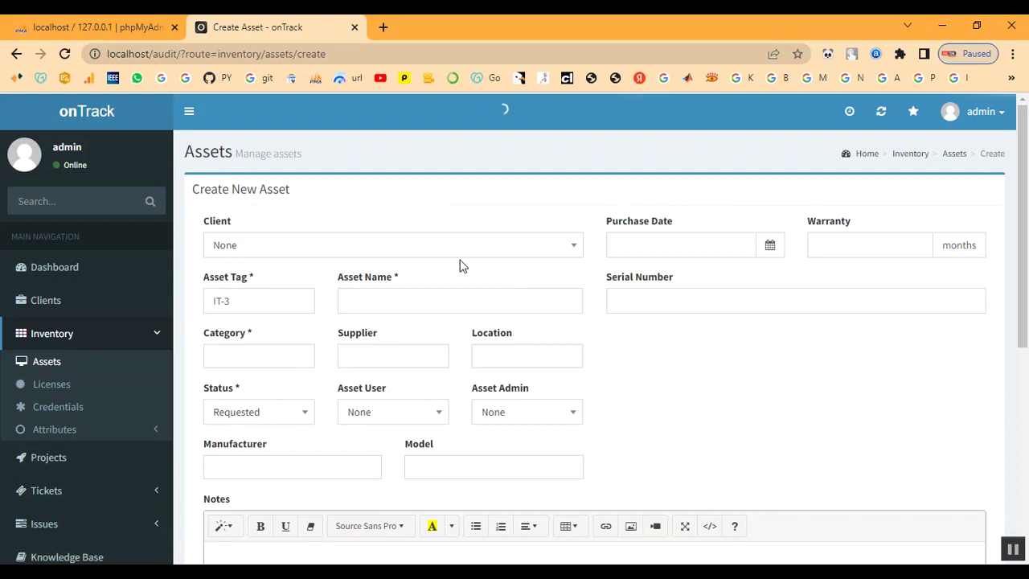
left_click(414, 259)
left_click(356, 371)
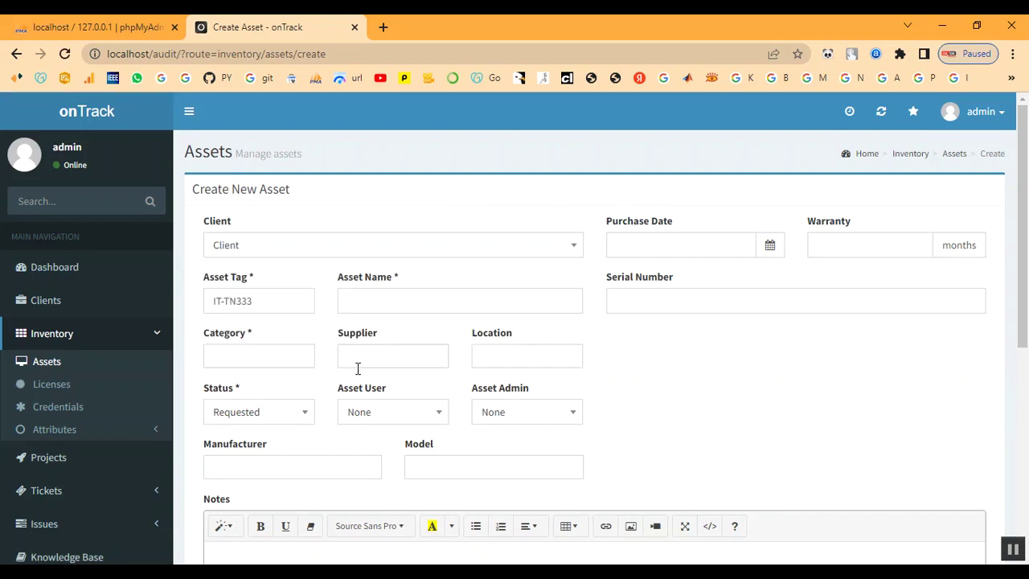
left_click(386, 305)
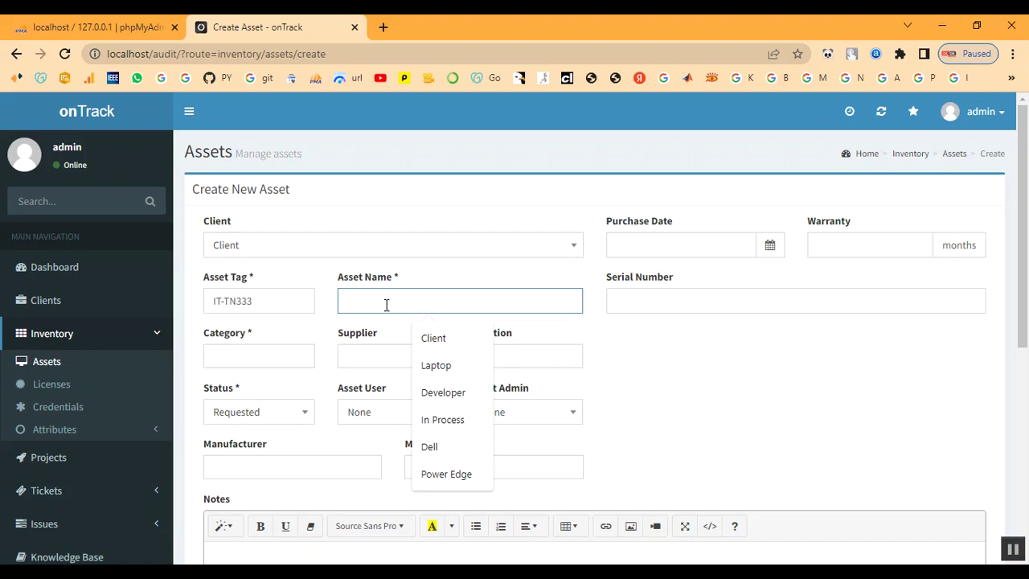
type("L")
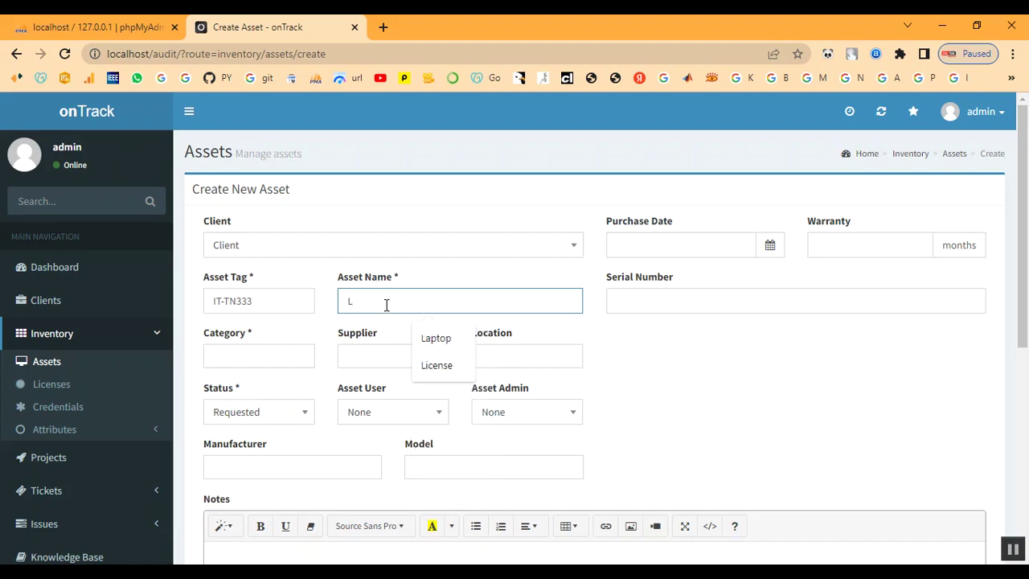
type("A")
key("BackSpace")
type("a")
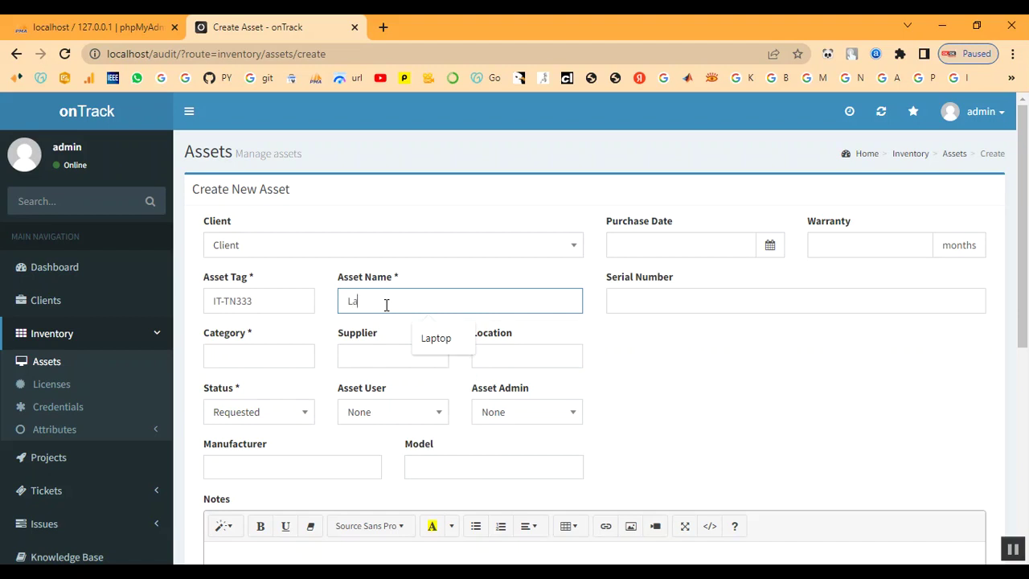
type("ptop")
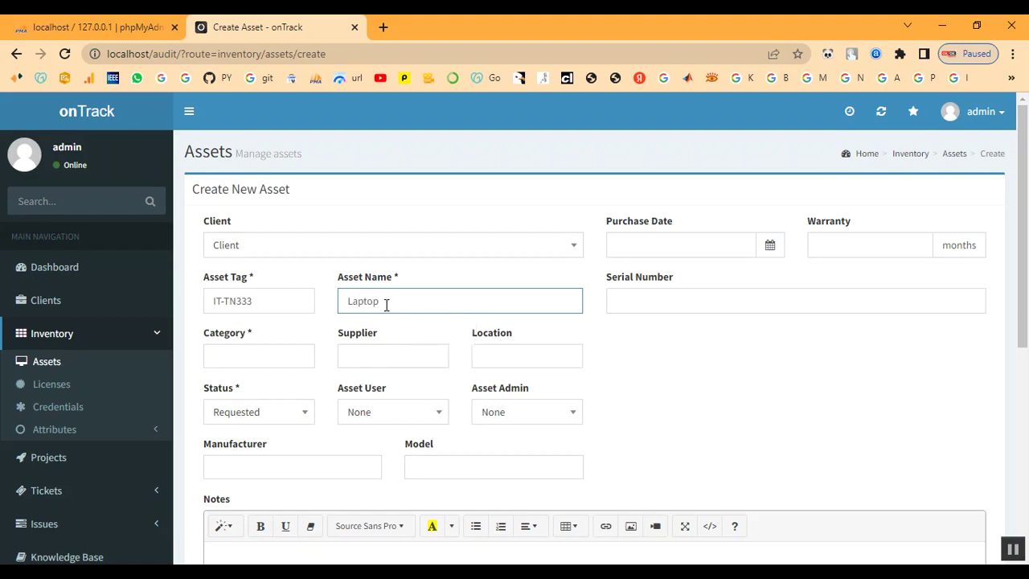
key("Tab")
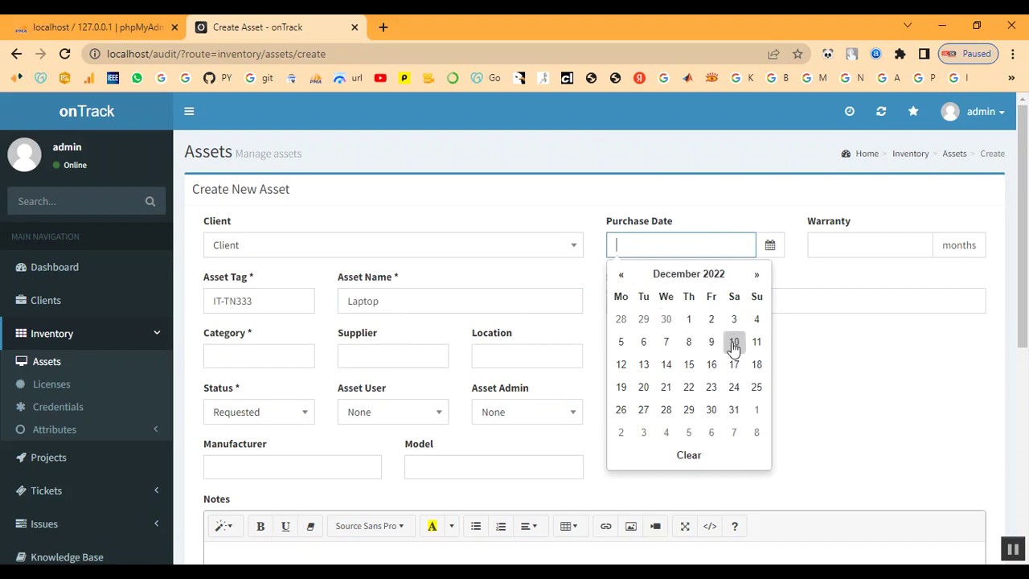
Set purchase date 2022-12-01, a 9-month warranty and serial number S1234.
left_click(689, 322)
left_click(875, 246)
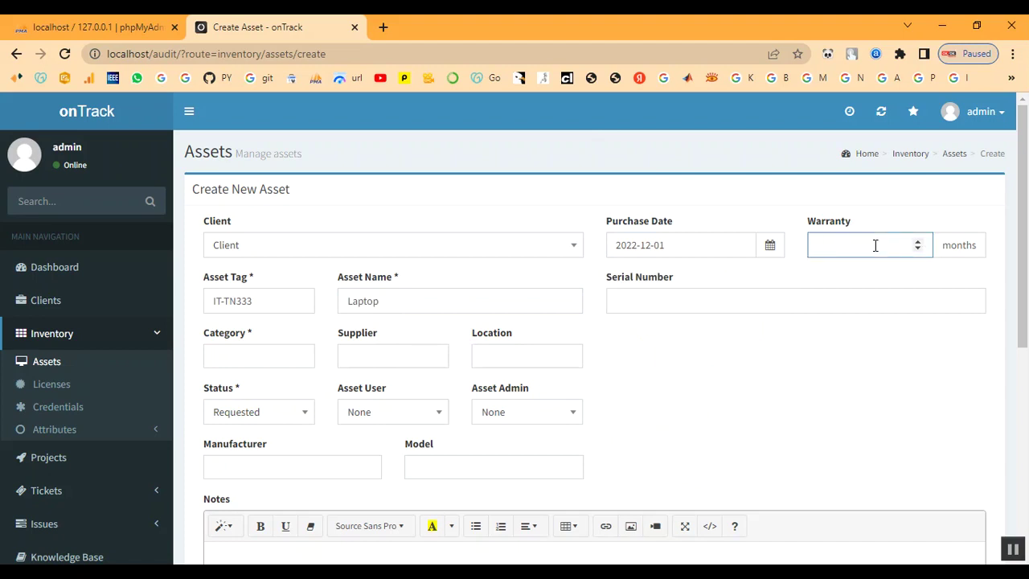
left_click(675, 300)
left_click(696, 340)
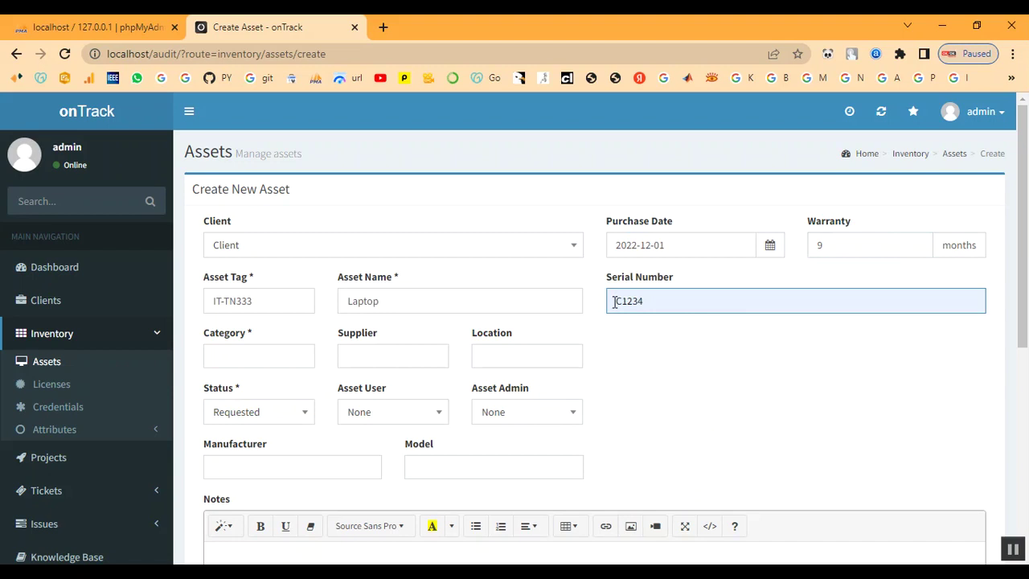
key("BackSpace")
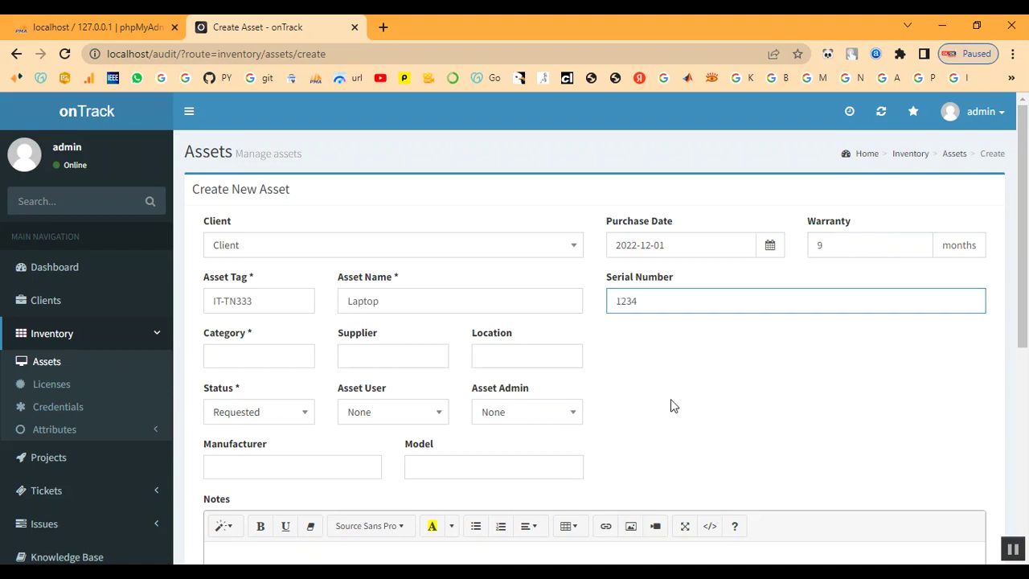
type("S")
Set the asset category to Laptop, supplier to Shop and location to Client / Chennai.
left_click(249, 361)
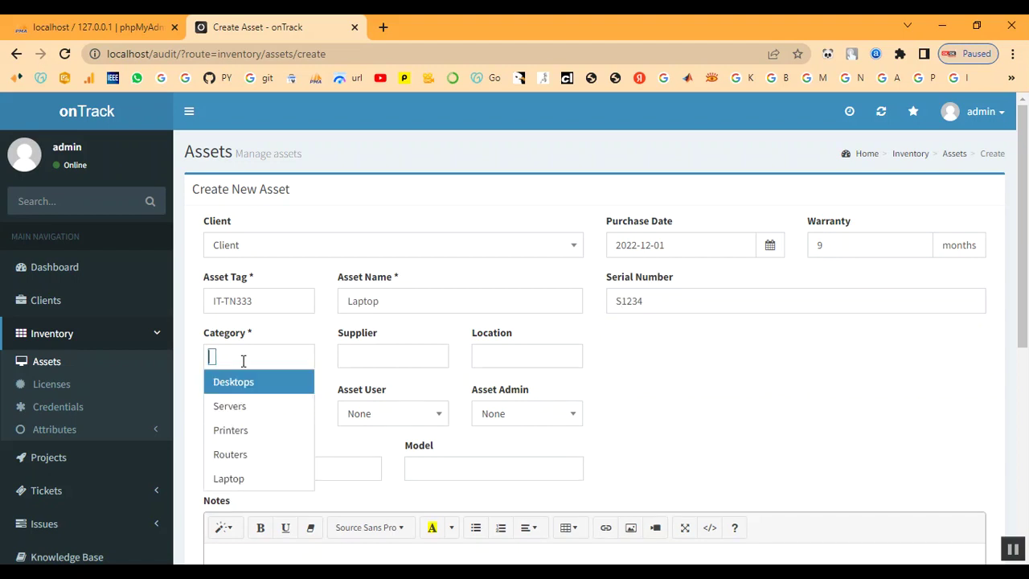
left_click(229, 478)
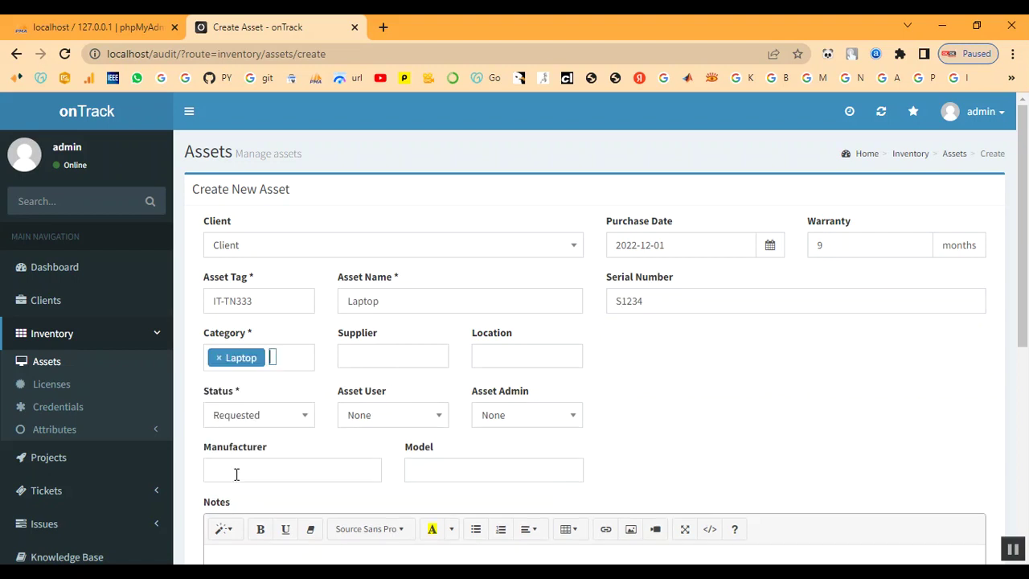
left_click(375, 356)
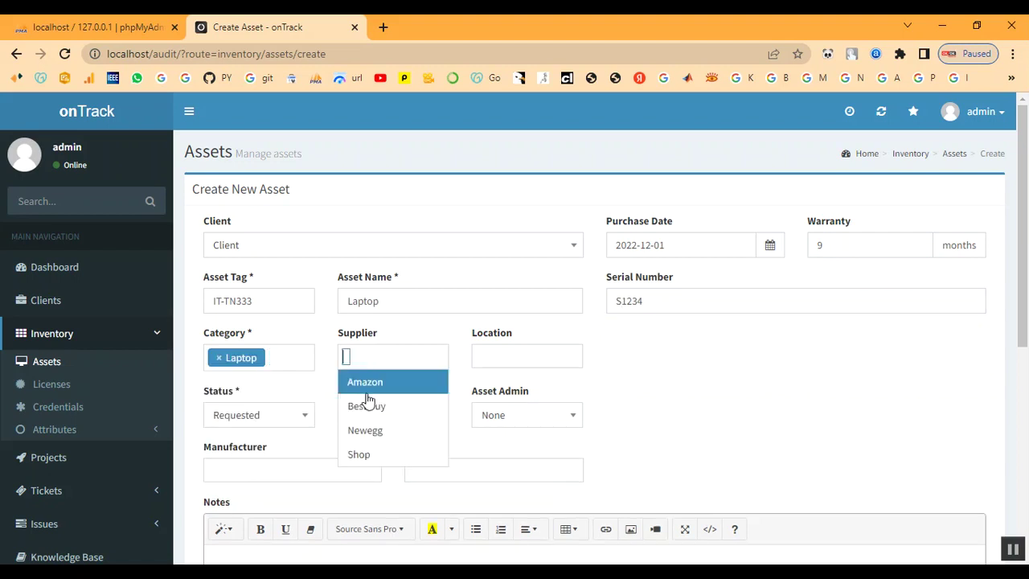
left_click(358, 456)
left_click(494, 350)
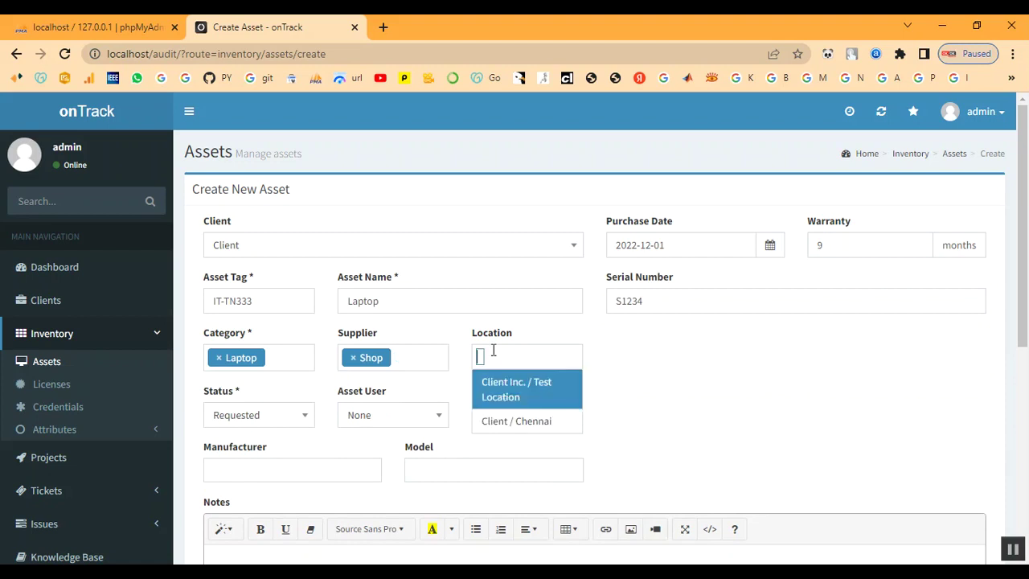
left_click(495, 423)
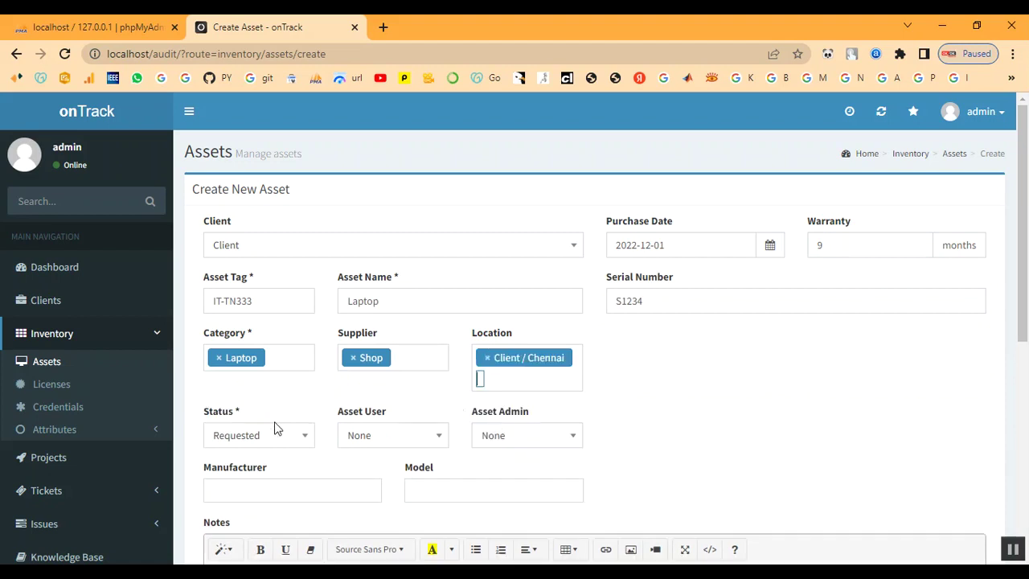
Set the asset status to In Process and make admin its administrator.
scroll(273, 426, "down", 1)
left_click(260, 365)
scroll(252, 482, "down", 1)
scroll(236, 467, "up", 1)
scroll(237, 467, "down", 1)
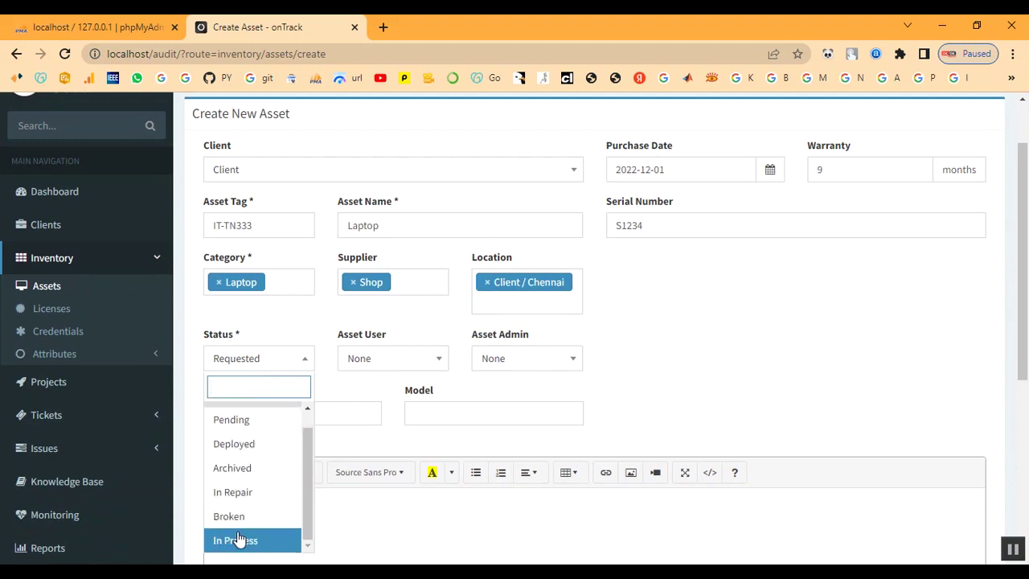
left_click(235, 540)
left_click(380, 362)
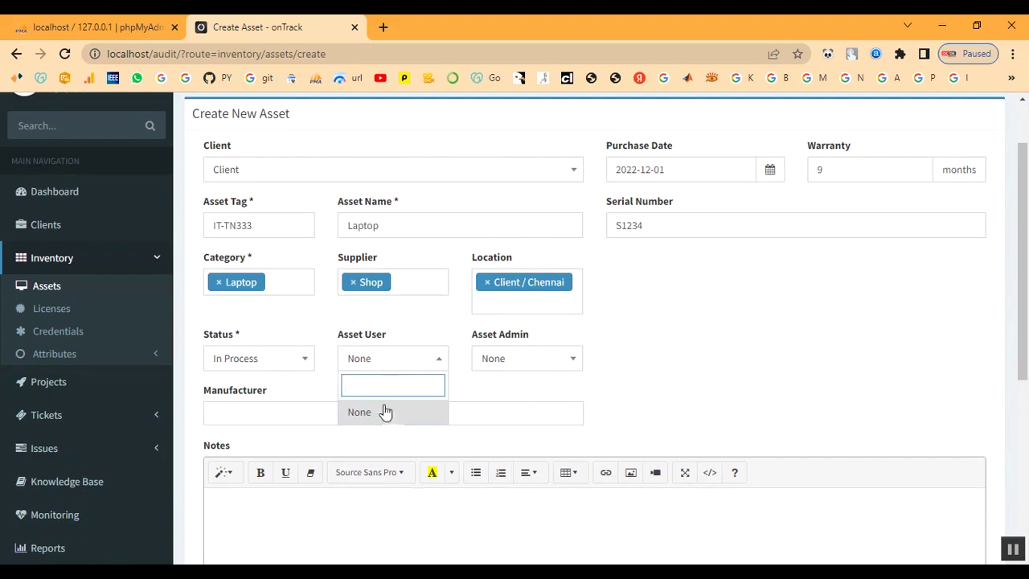
left_click(501, 360)
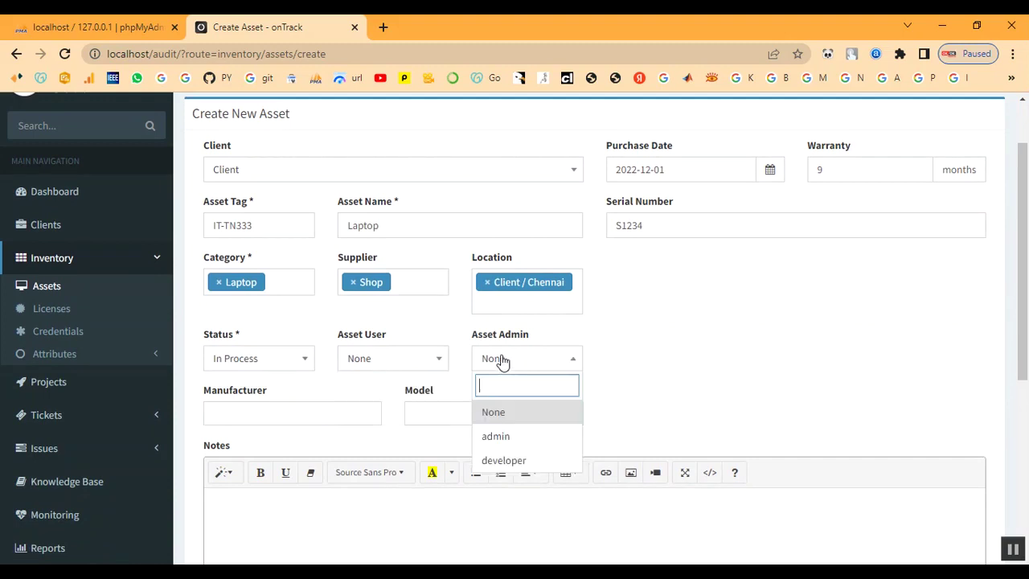
left_click(498, 436)
Choose Dell as manufacturer and Power Edge as model, then save the Laptop asset.
scroll(388, 397, "down", 1)
left_click(242, 337)
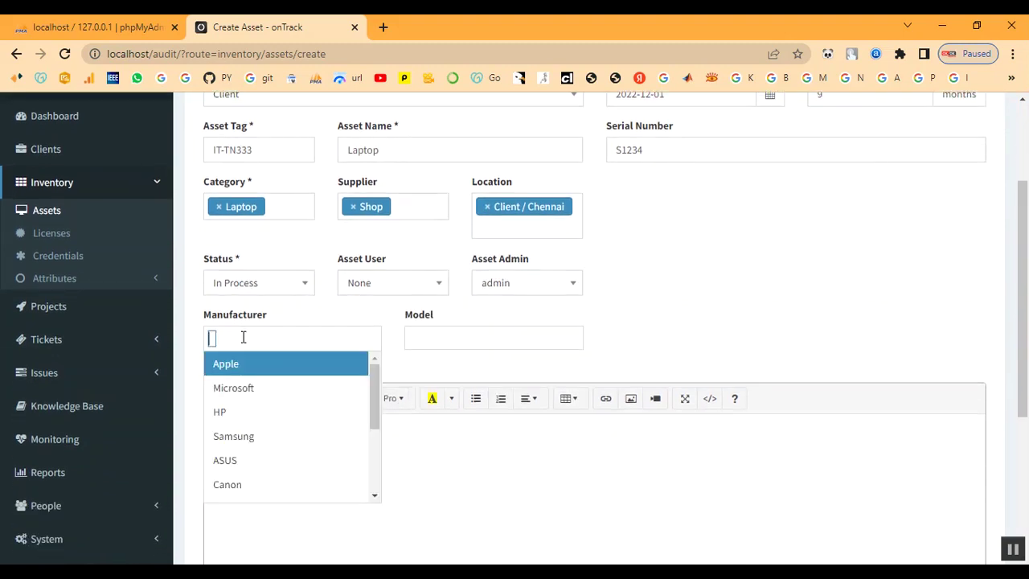
scroll(244, 385, "down", 3)
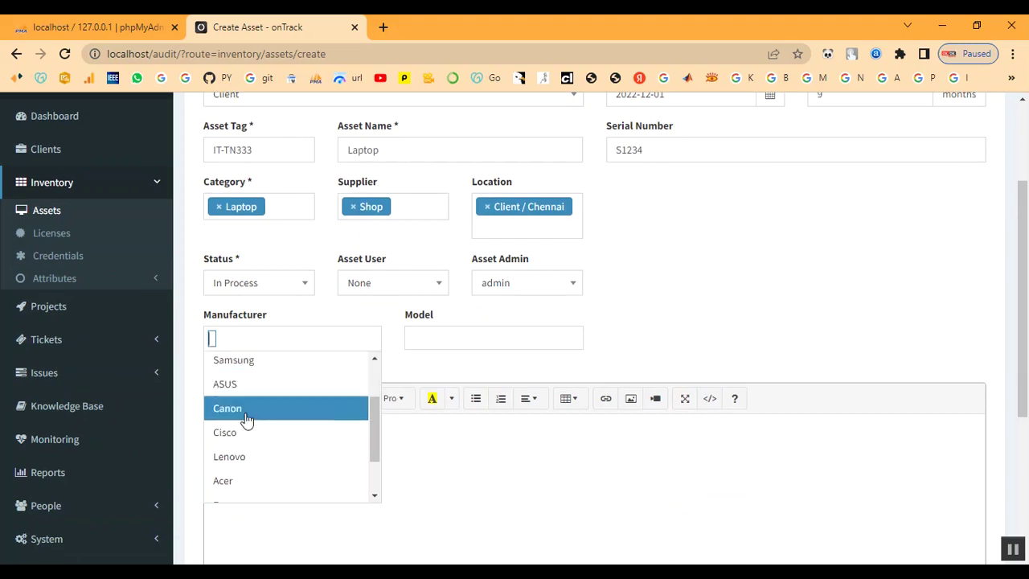
left_click(239, 490)
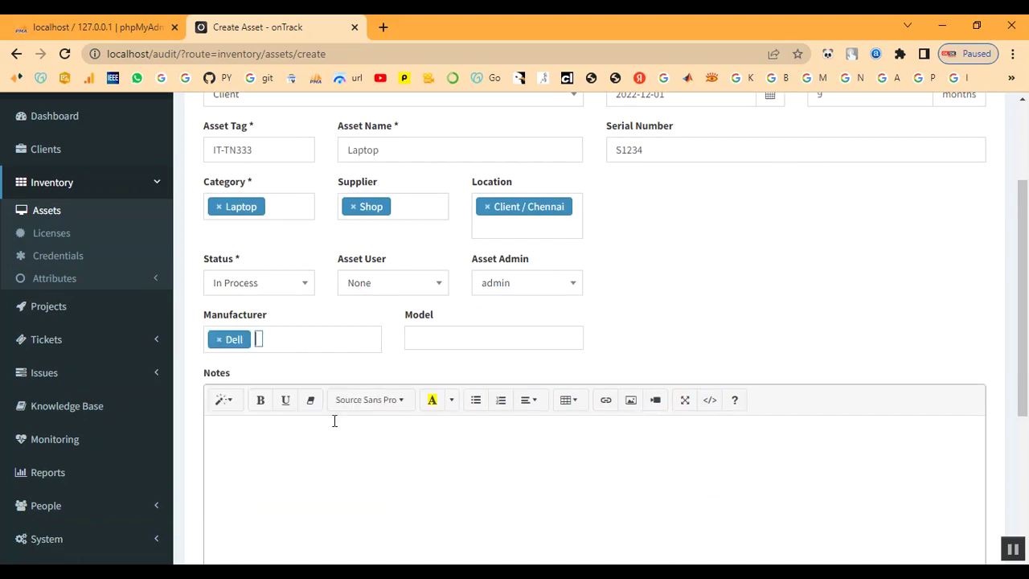
left_click(454, 343)
left_click(436, 460)
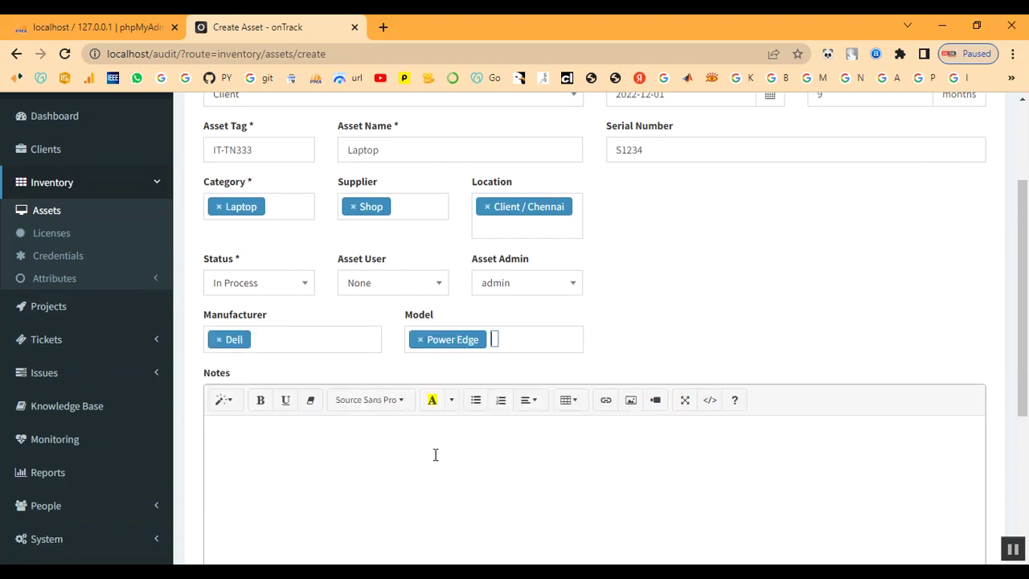
scroll(331, 398, "down", 2)
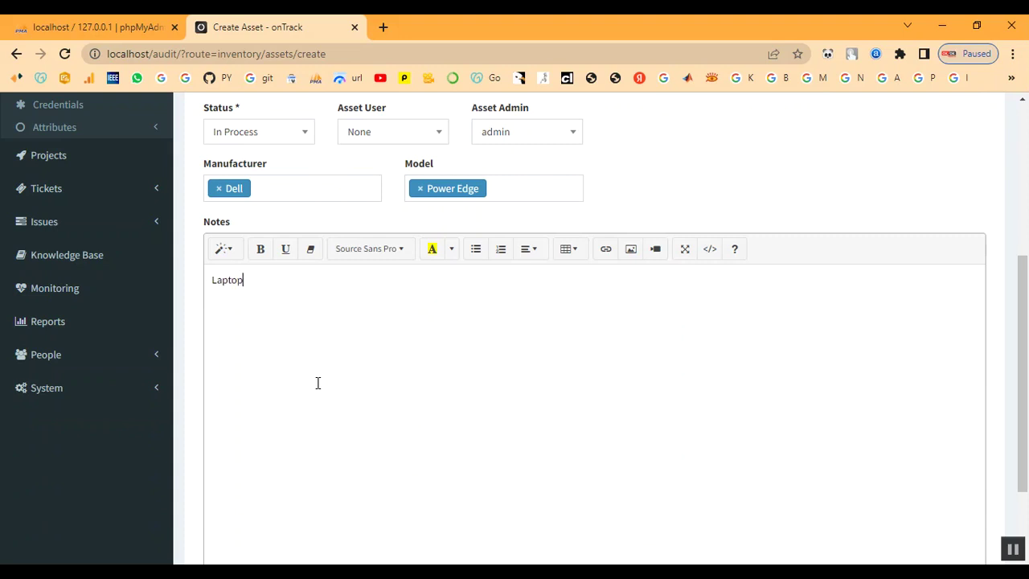
scroll(530, 405, "down", 2)
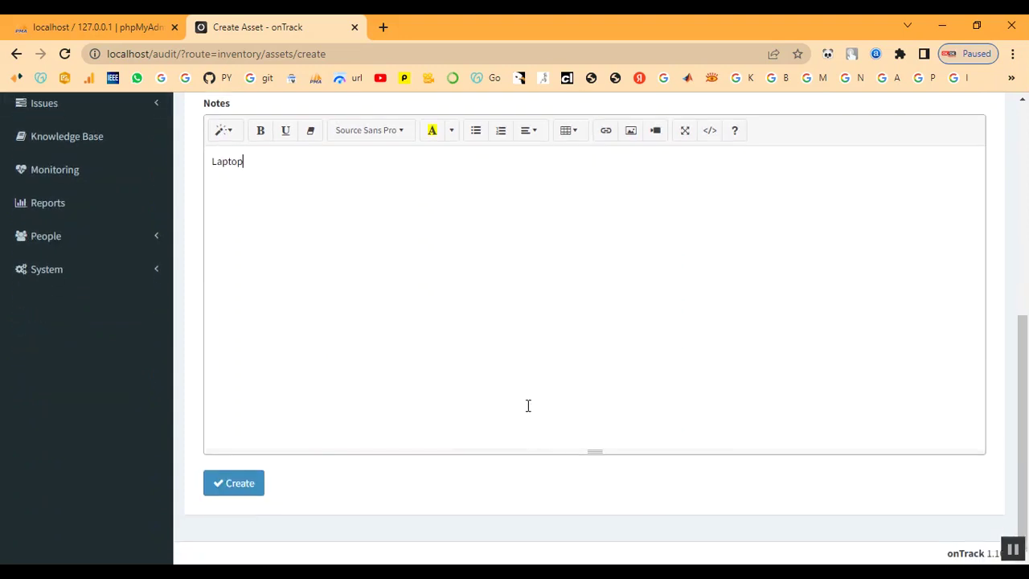
left_click(229, 485)
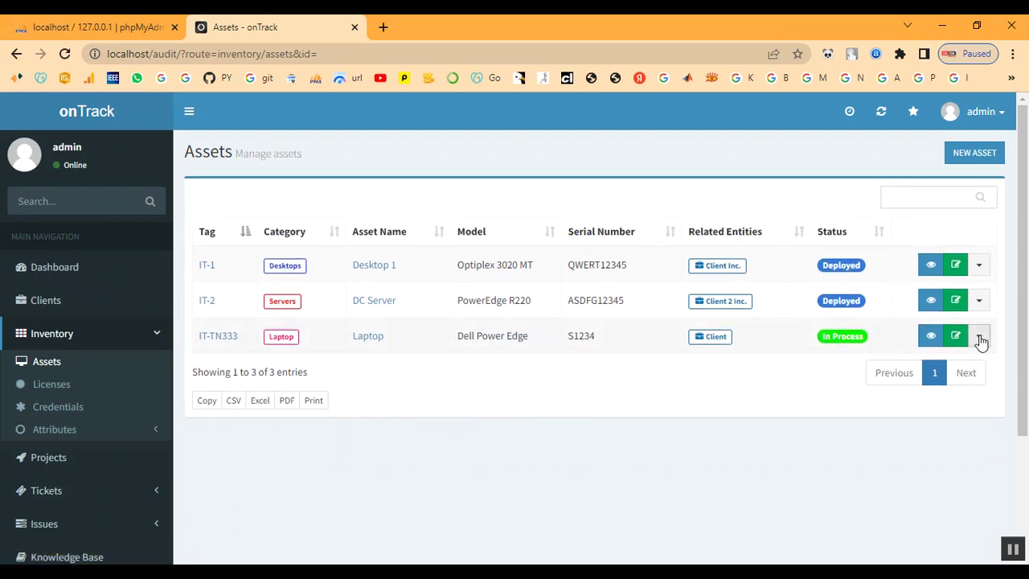
Open Client's summary page from the Clients list.
left_click(52, 336)
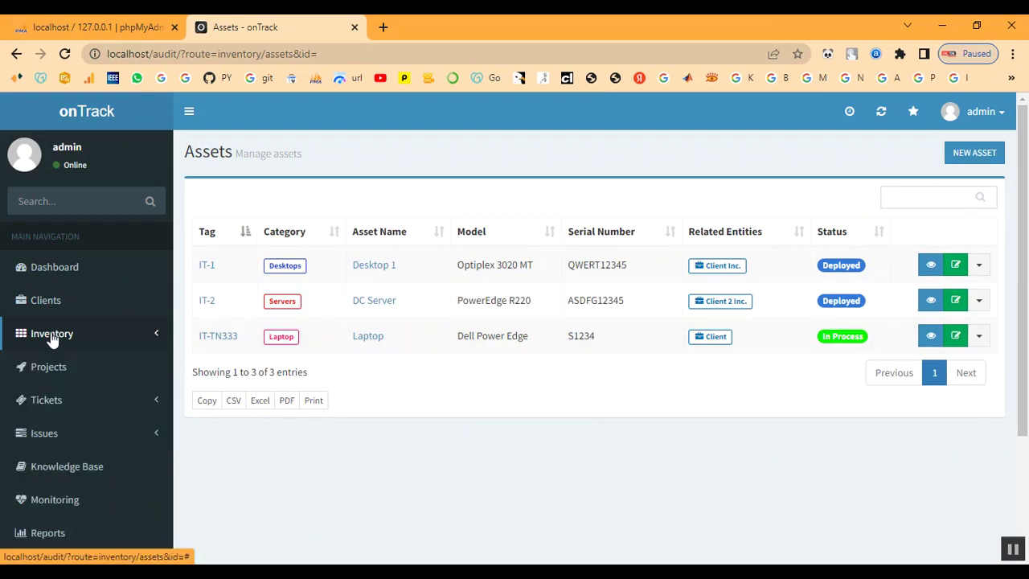
left_click(50, 366)
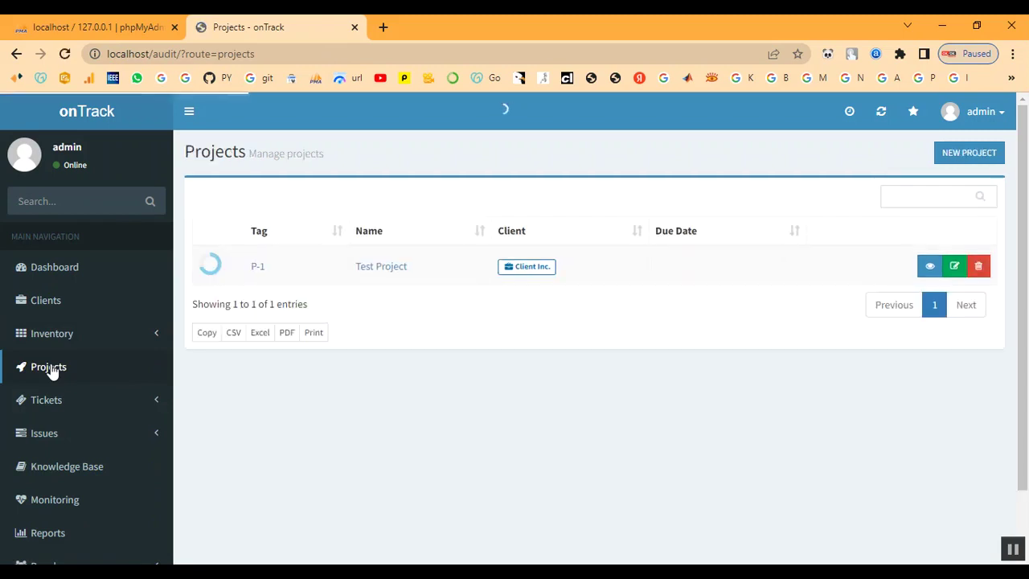
left_click(44, 299)
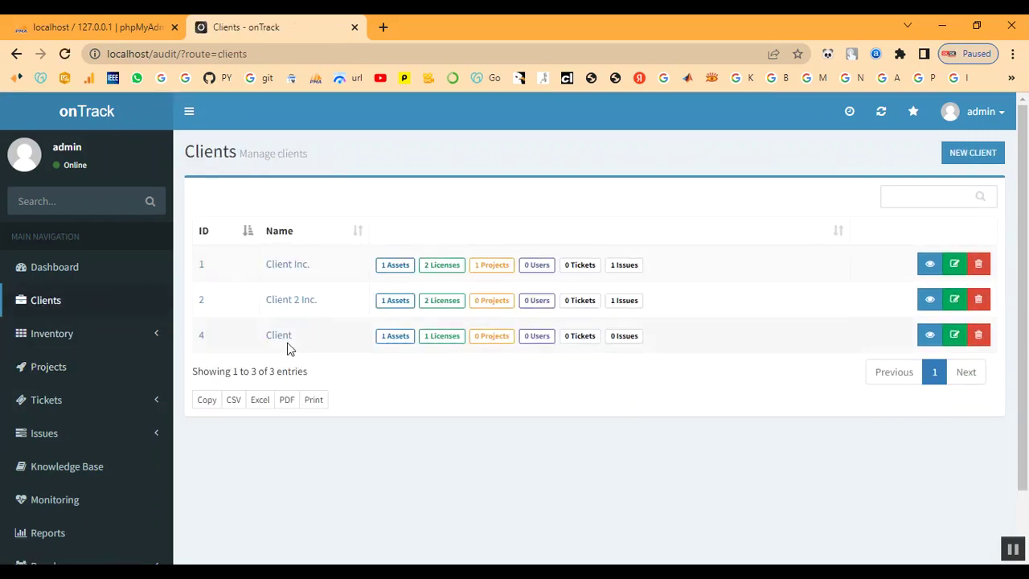
left_click(281, 337)
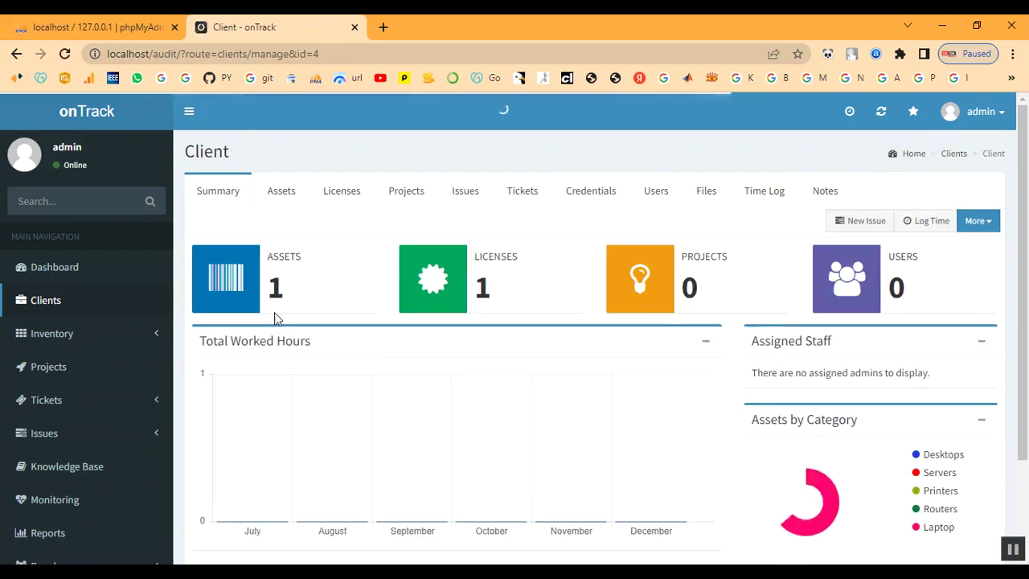
Review Client's asset and project counts, then return to the Projects list.
mouse_move(856, 491)
scroll(852, 486, "down", 2)
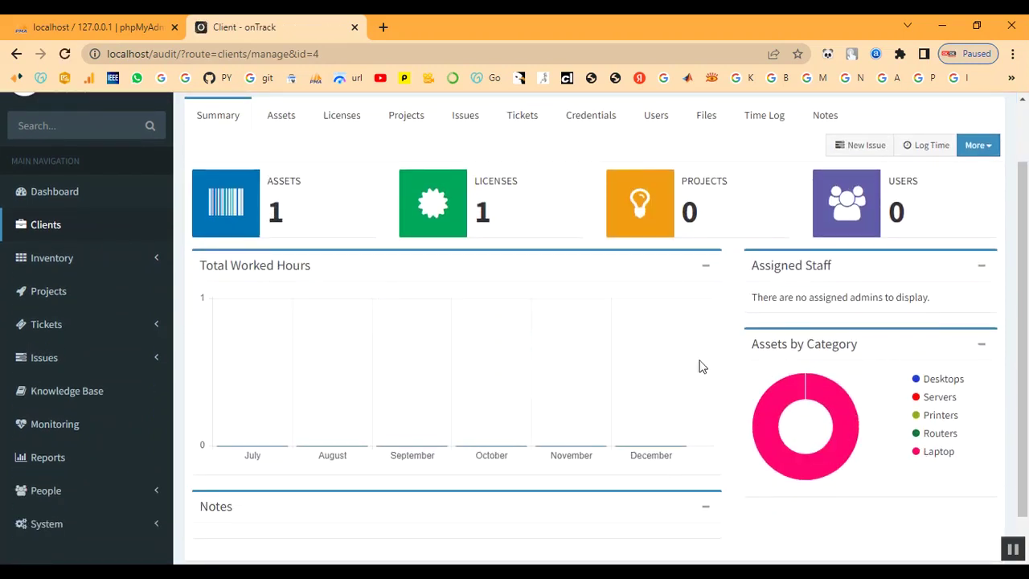
scroll(635, 374, "up", 2)
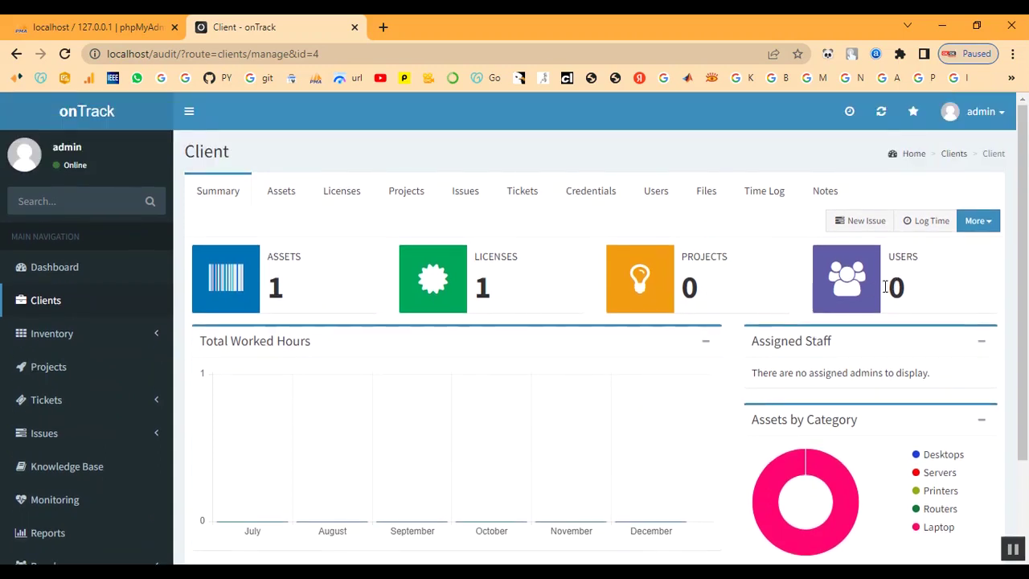
scroll(68, 395, "down", 2)
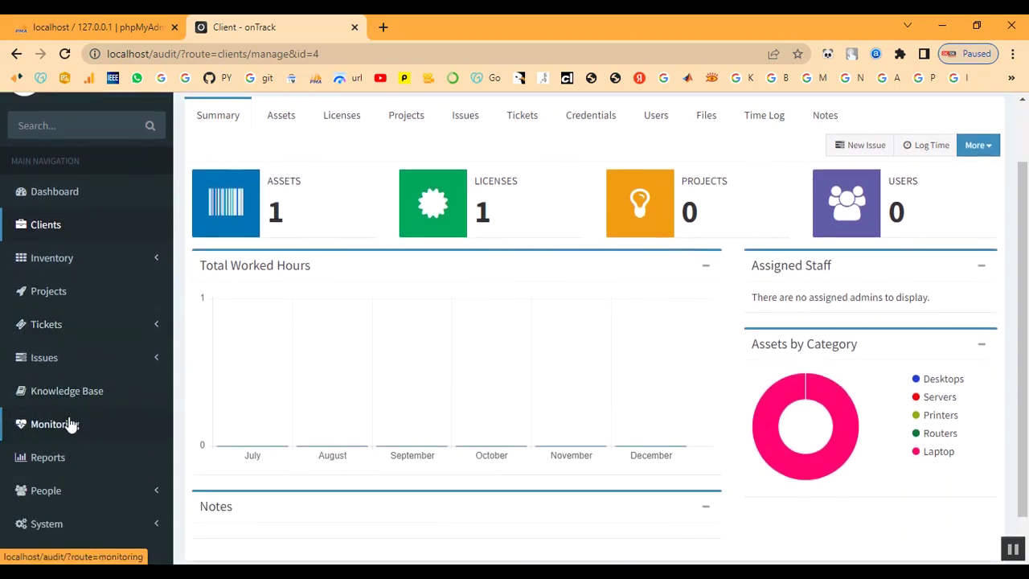
left_click_drag(274, 210, 306, 213)
left_click(306, 209)
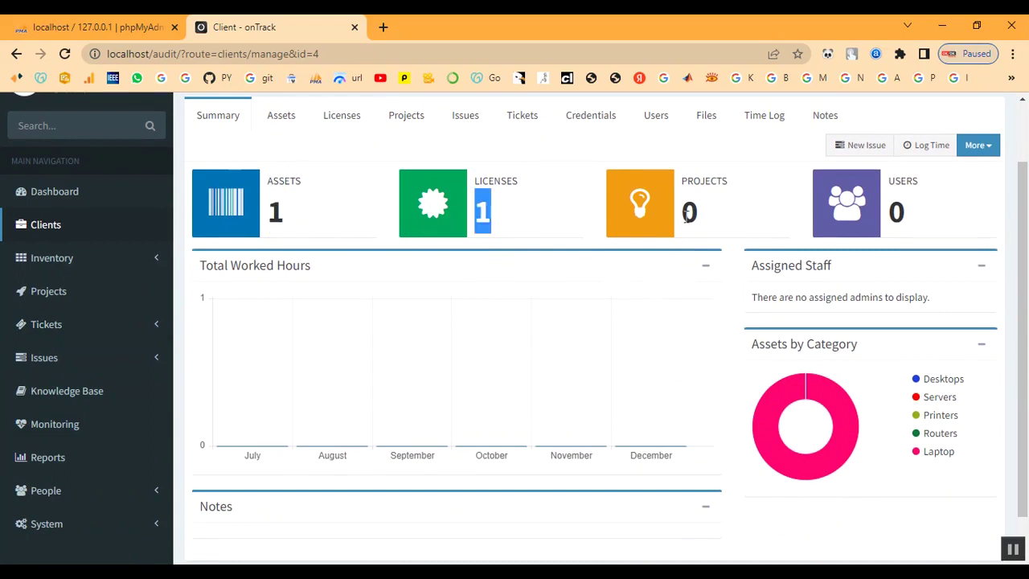
left_click_drag(683, 213, 712, 213)
left_click(719, 220)
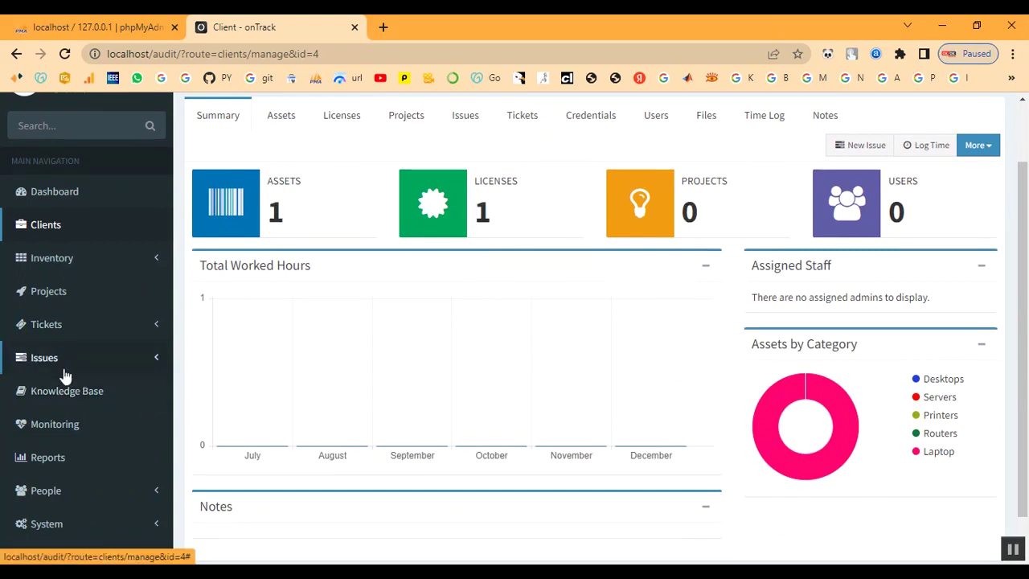
left_click(48, 292)
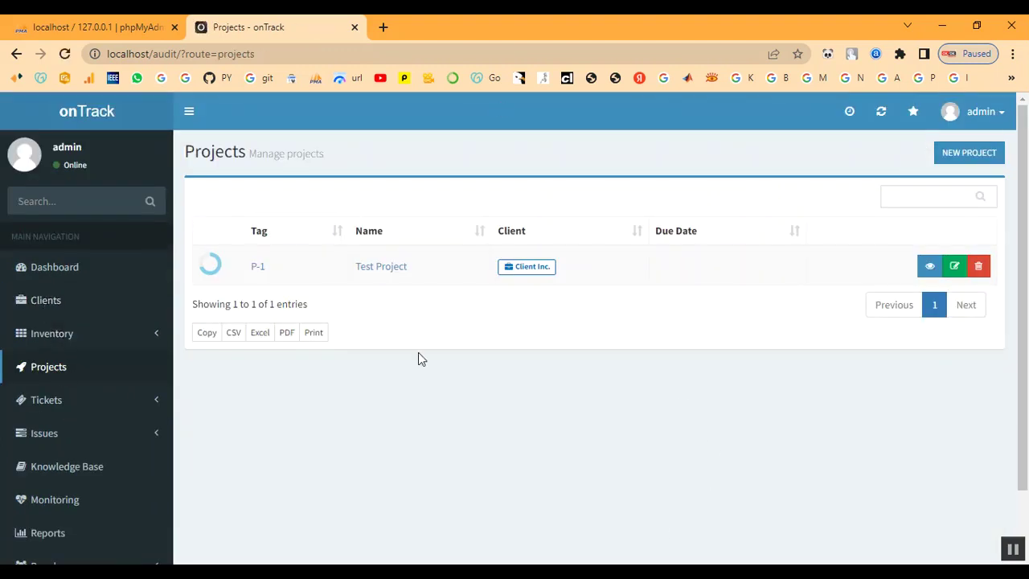
Start a new project named 'Project' assigned to Client.
left_click(963, 155)
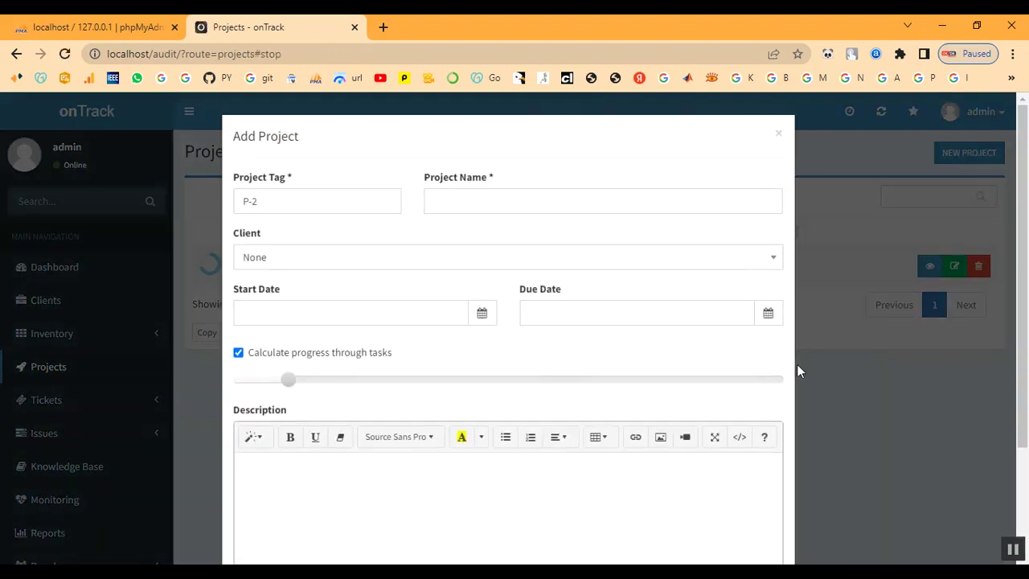
left_click(488, 199)
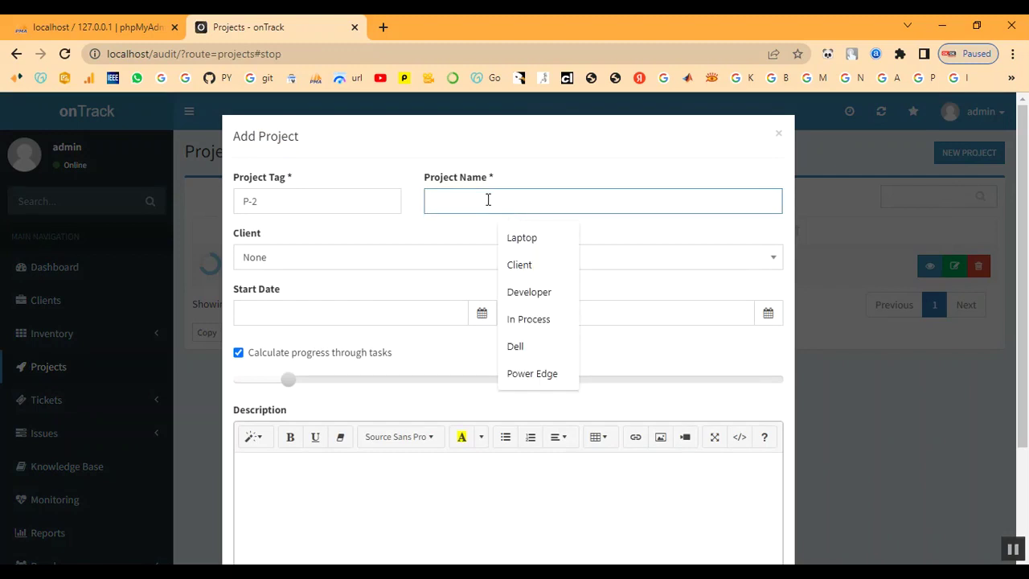
type("Proje")
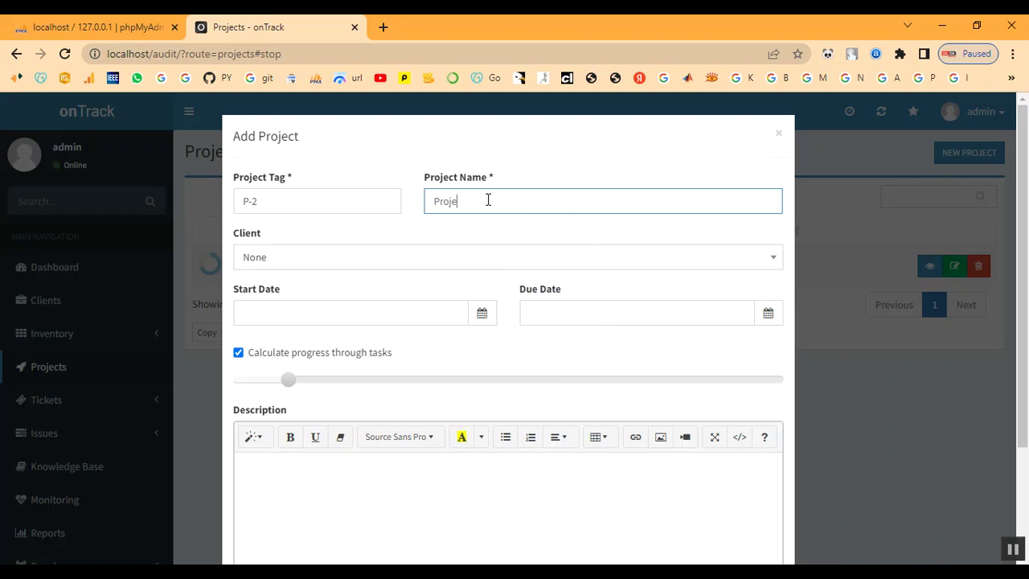
key("Tab")
key("Tab")
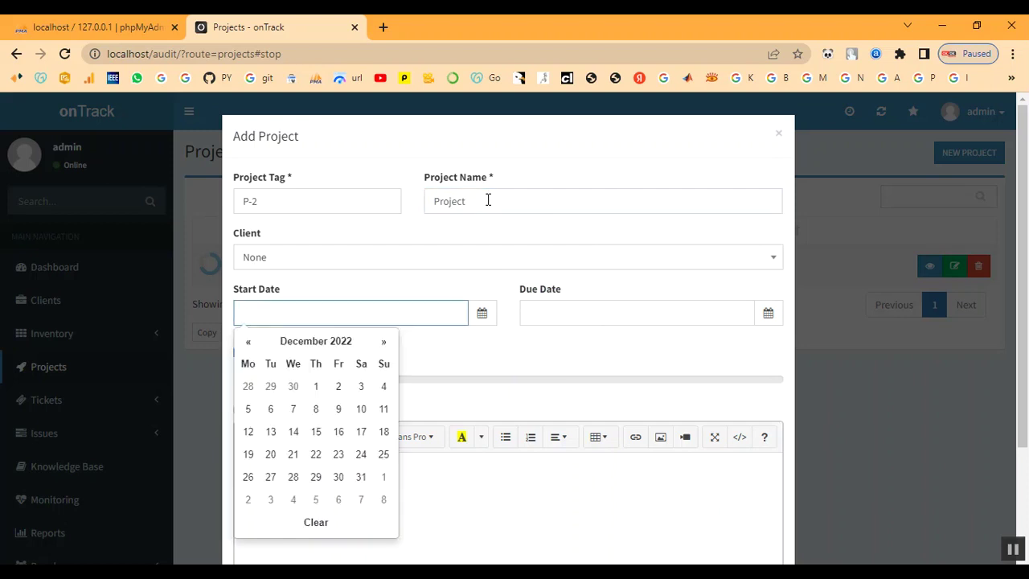
left_click(358, 258)
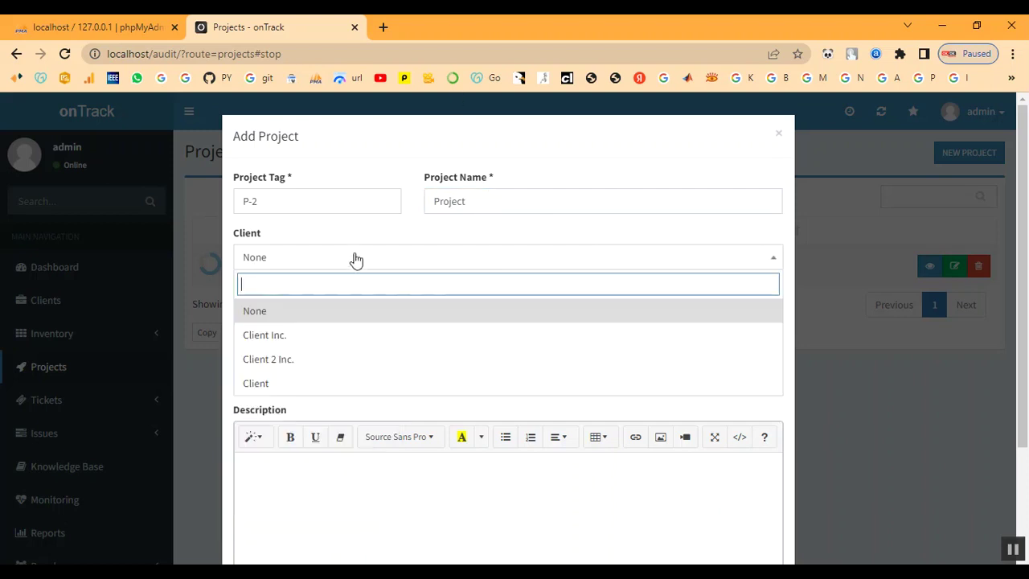
left_click(321, 383)
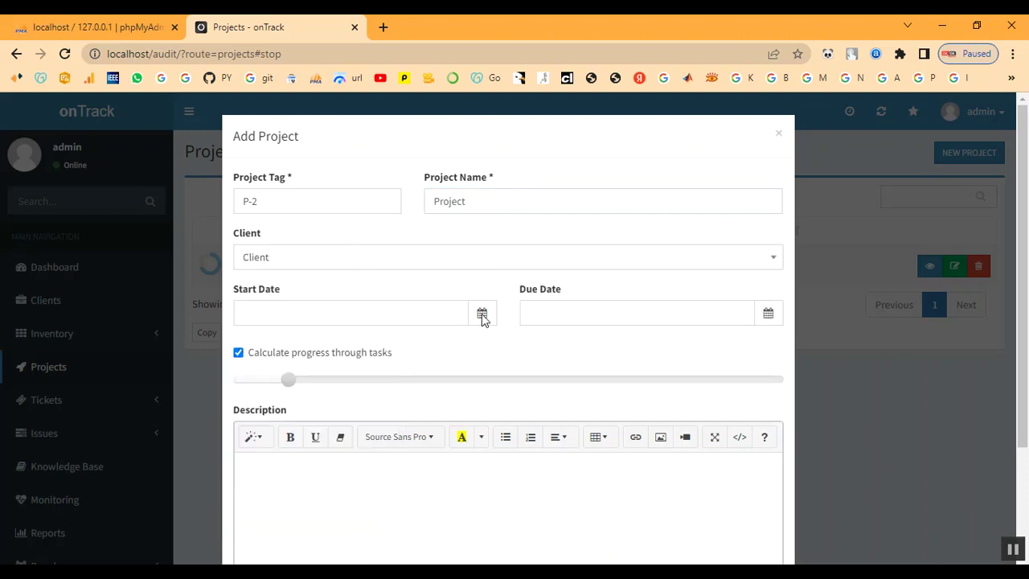
Set the project dates 2022-12-07 to 2022-12-08 and create project P-2.
left_click(385, 314)
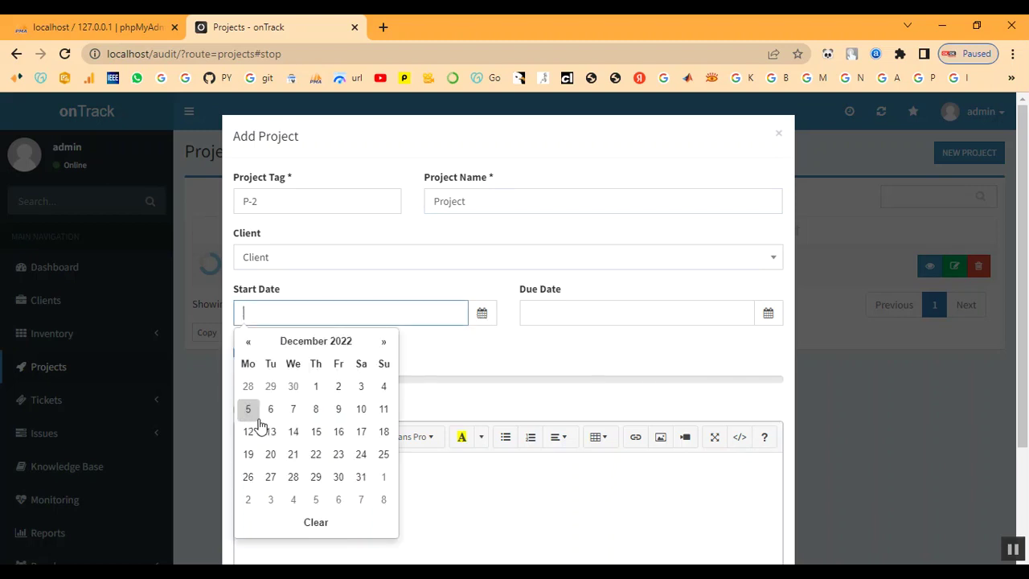
left_click(293, 409)
left_click(604, 320)
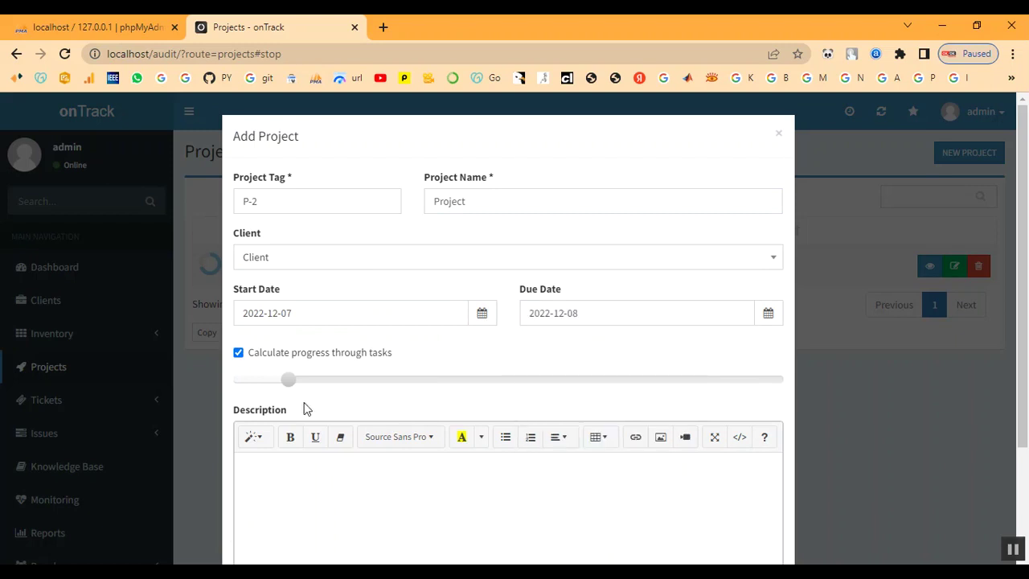
scroll(282, 440, "down", 2)
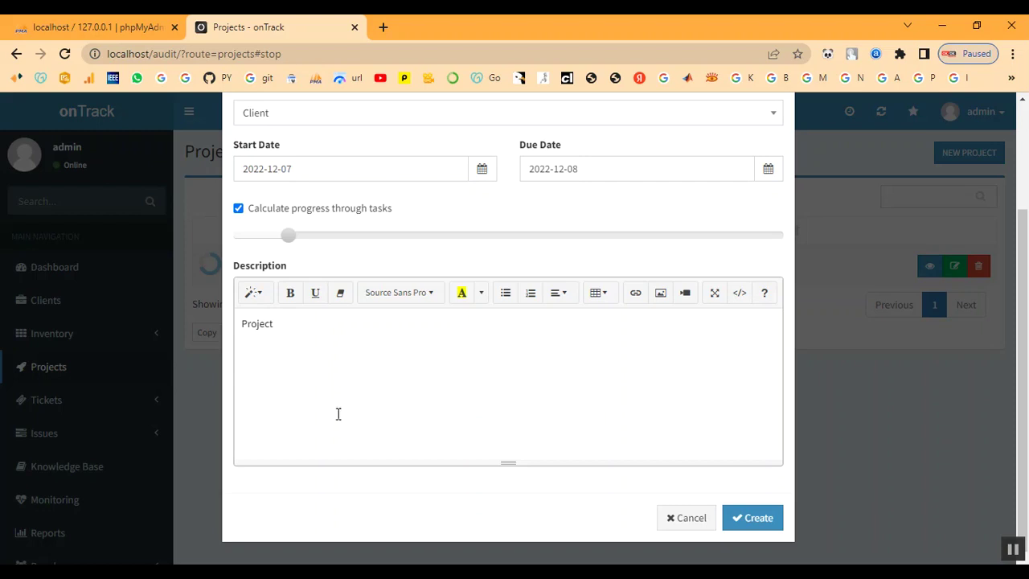
left_click(754, 519)
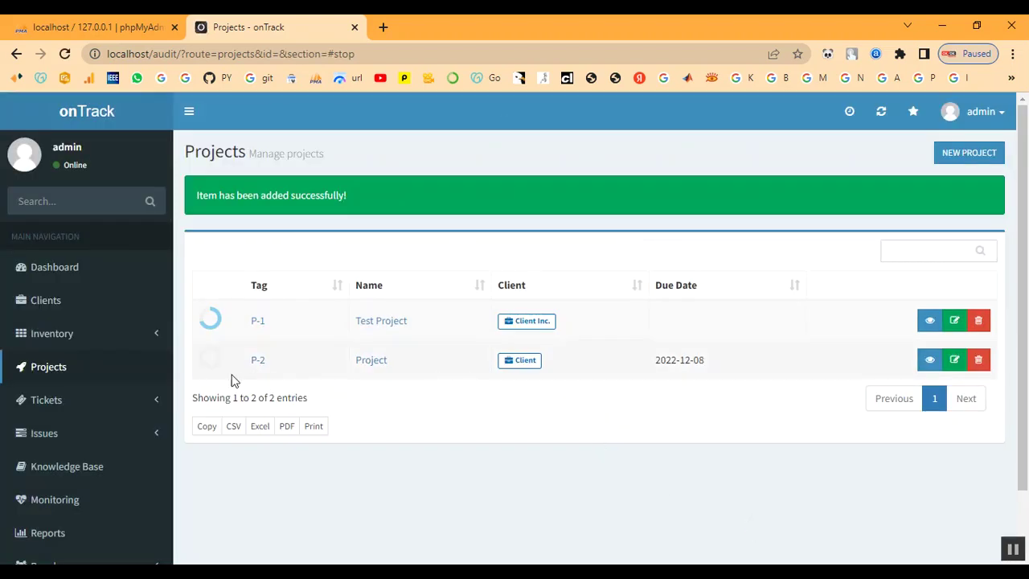
Open project P-2 from the Projects list and look over its summary.
mouse_move(217, 368)
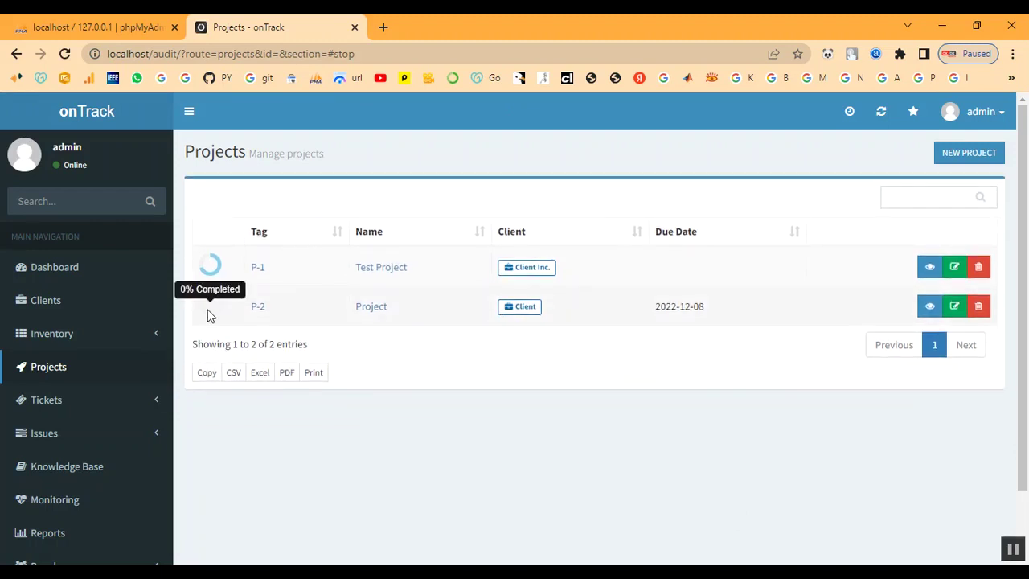
left_click(258, 313)
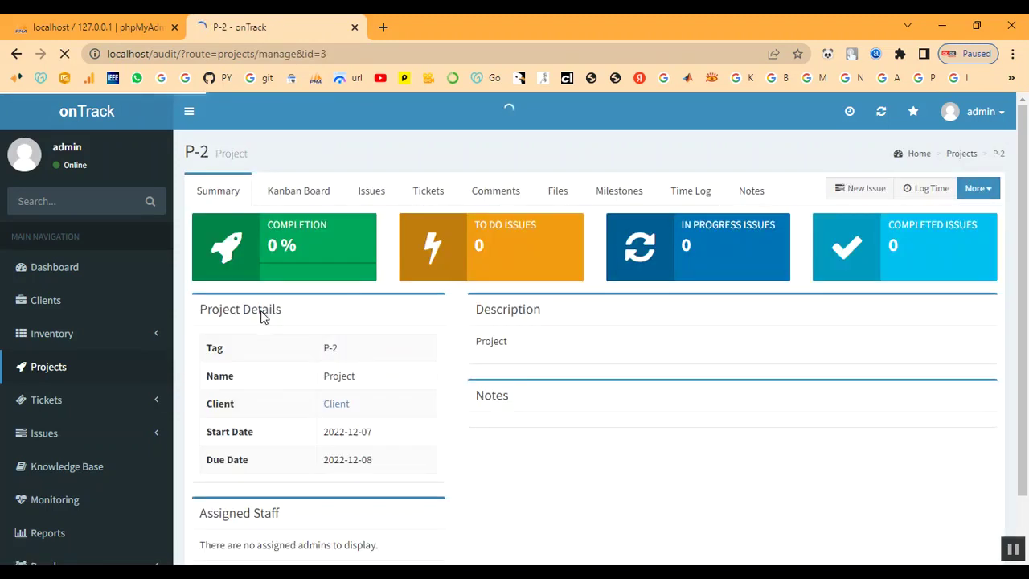
scroll(695, 346, "down", 1)
scroll(686, 340, "up", 1)
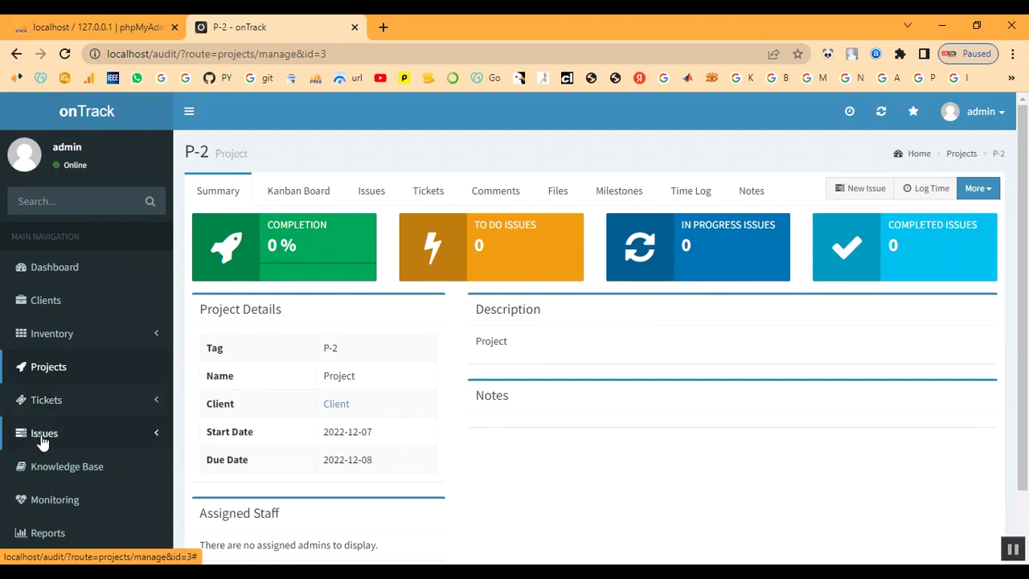
Browse the Active Issues, Tickets and Projects pages from the sidebar.
left_click(42, 440)
left_click(43, 462)
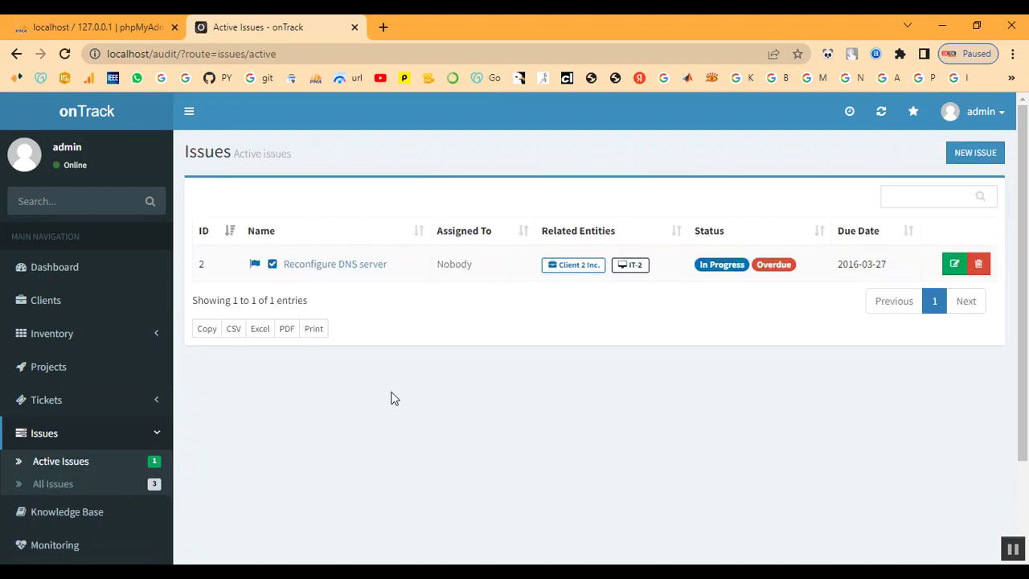
scroll(80, 466, "down", 2)
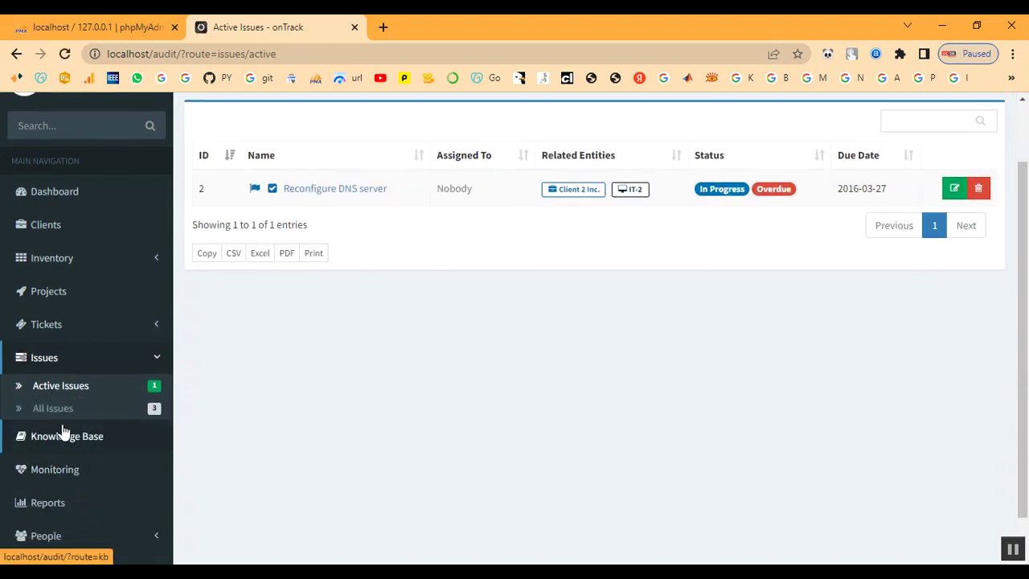
left_click(44, 329)
left_click(44, 296)
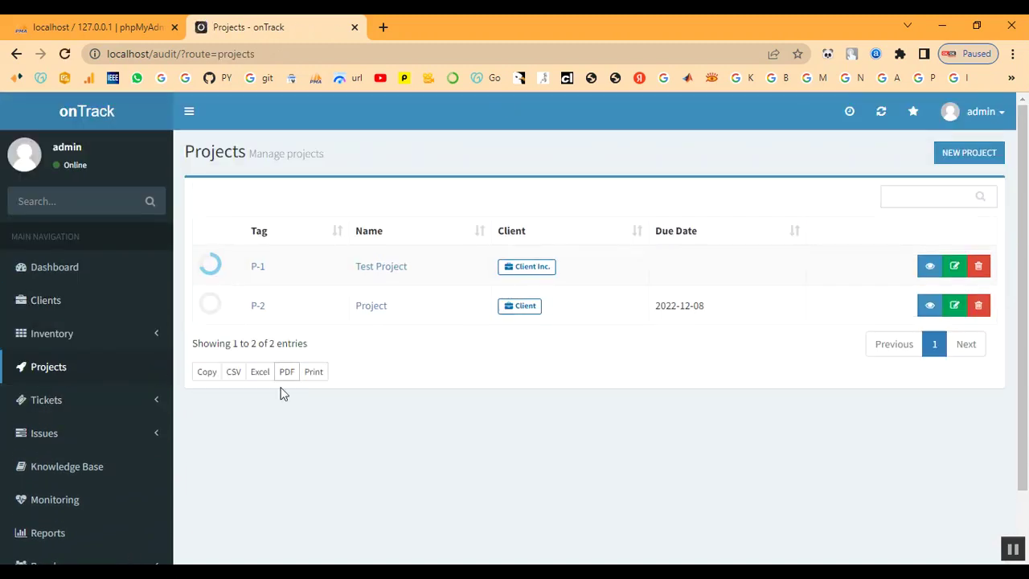
left_click(45, 399)
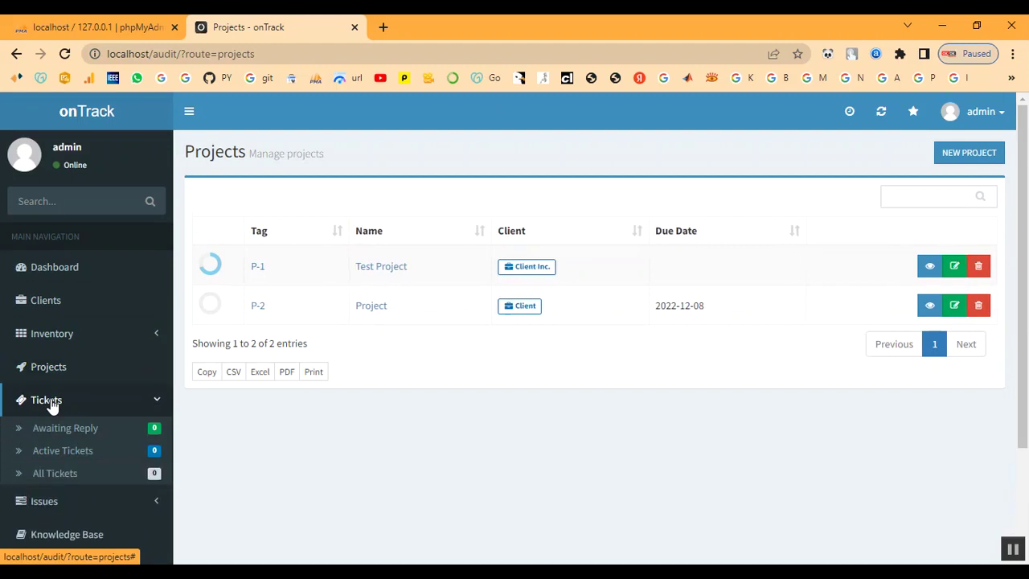
scroll(51, 404, "down", 1)
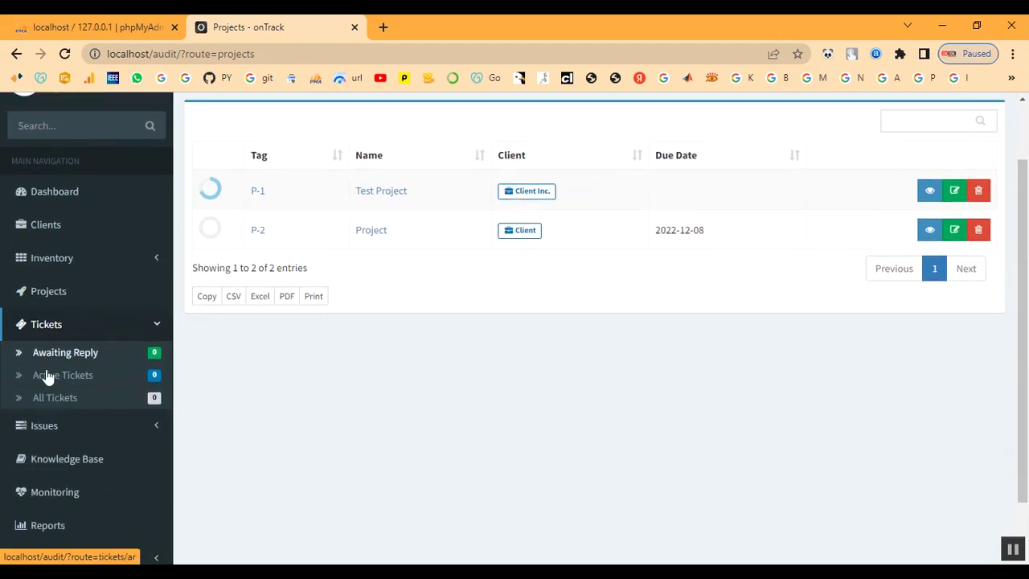
Look through the Knowledge Base and Host Monitoring pages, then reopen project P-2.
left_click(53, 426)
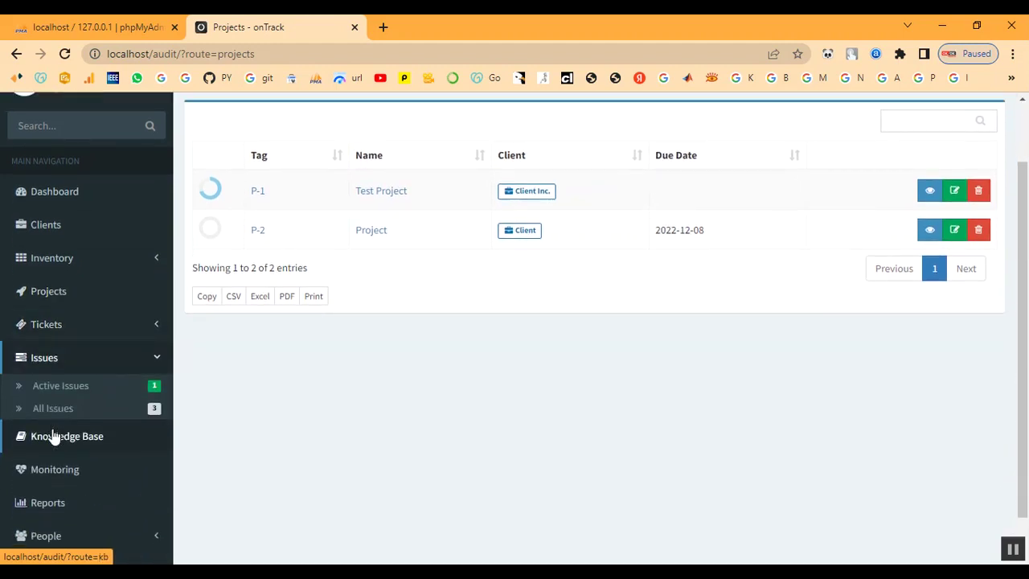
left_click(52, 436)
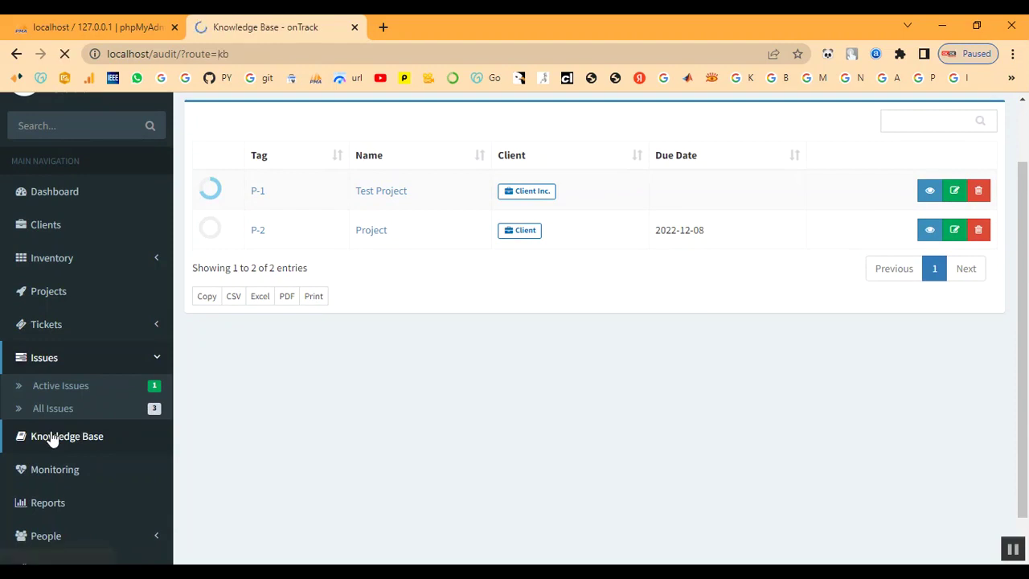
scroll(69, 439, "down", 2)
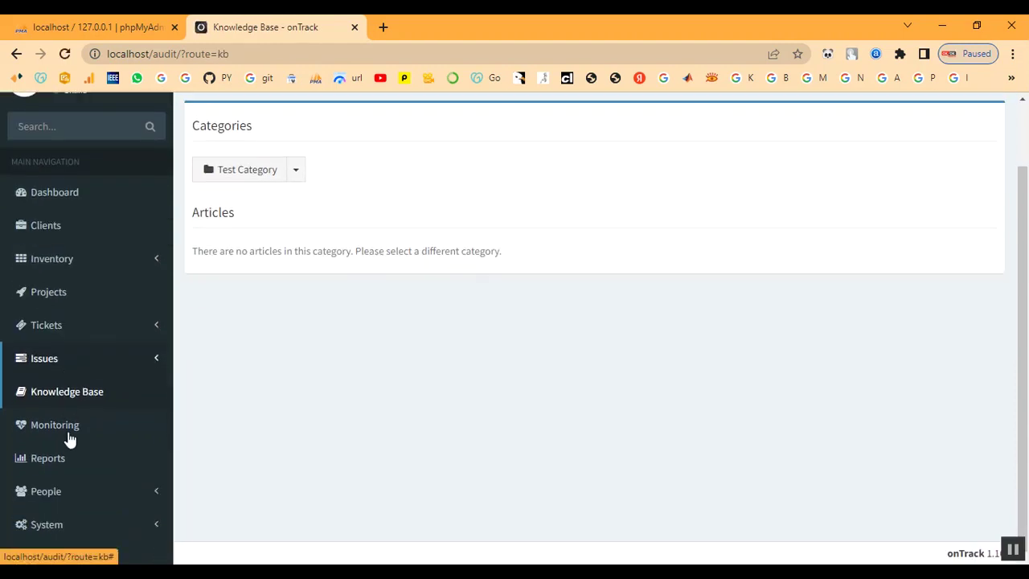
left_click(55, 432)
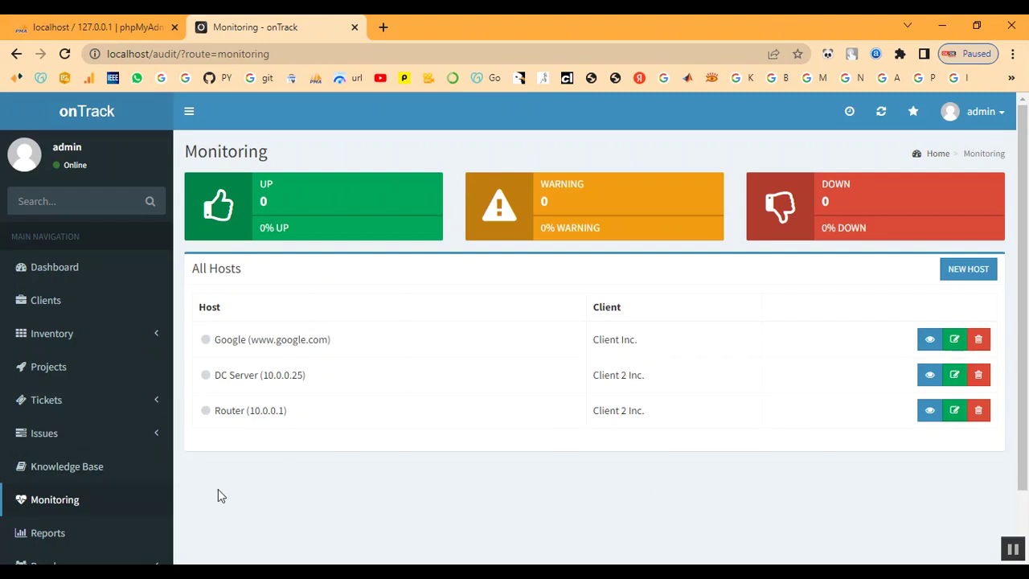
scroll(100, 500, "down", 2)
scroll(104, 483, "up", 2)
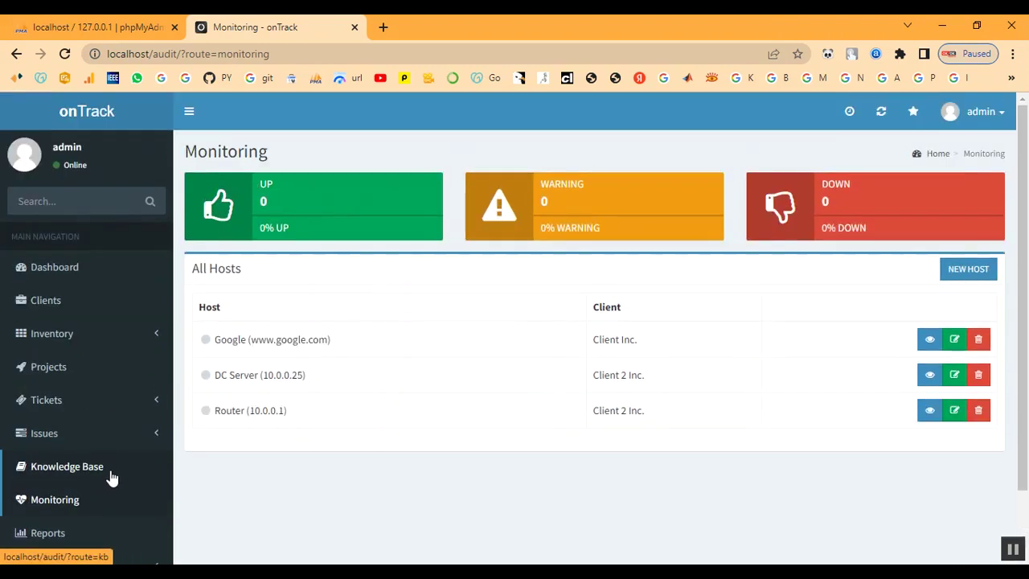
left_click(48, 366)
left_click(258, 309)
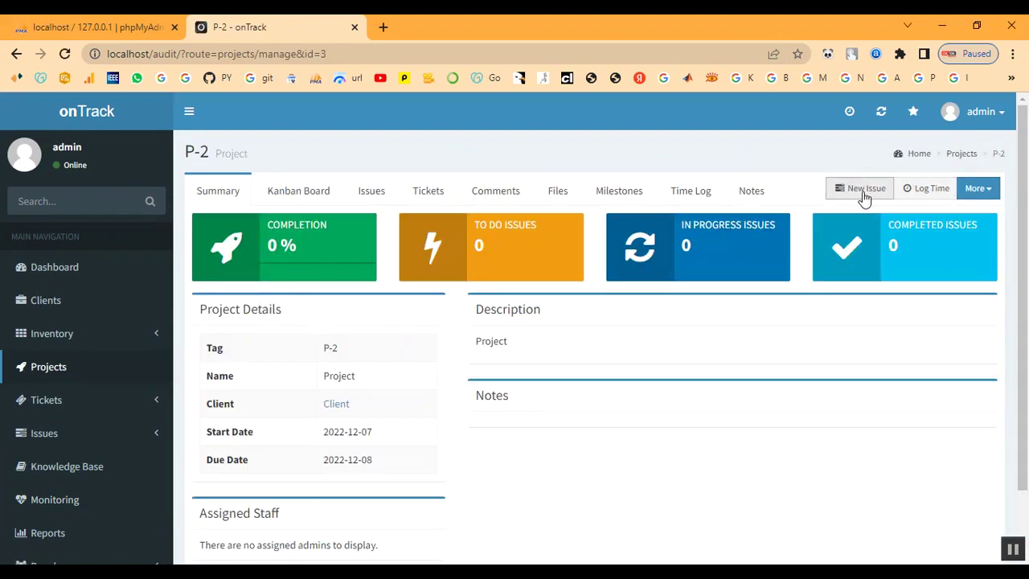
Start a new P-2 issue named 'Configure Active Directory' assigned to admin.
left_click(855, 193)
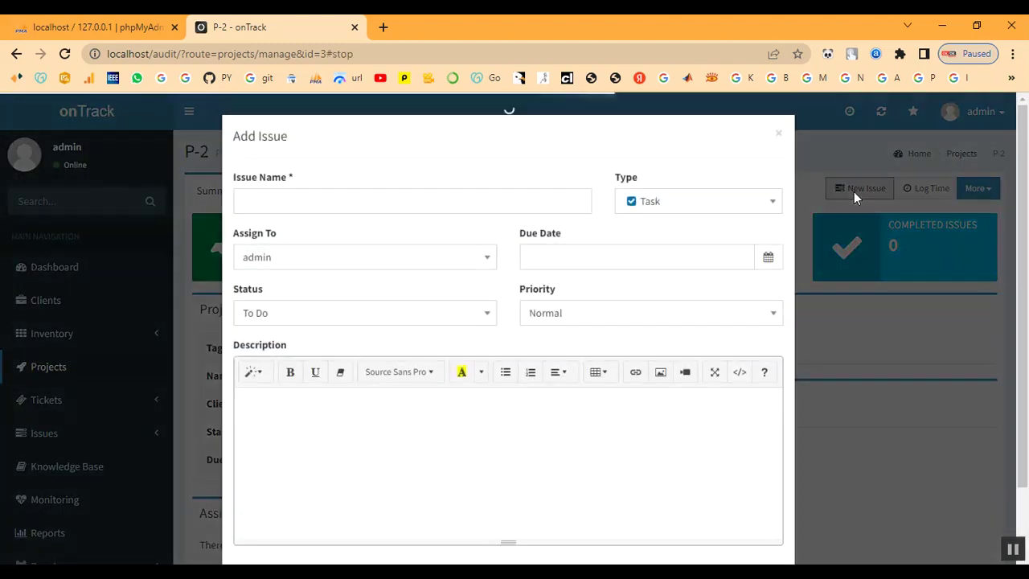
left_click(289, 202)
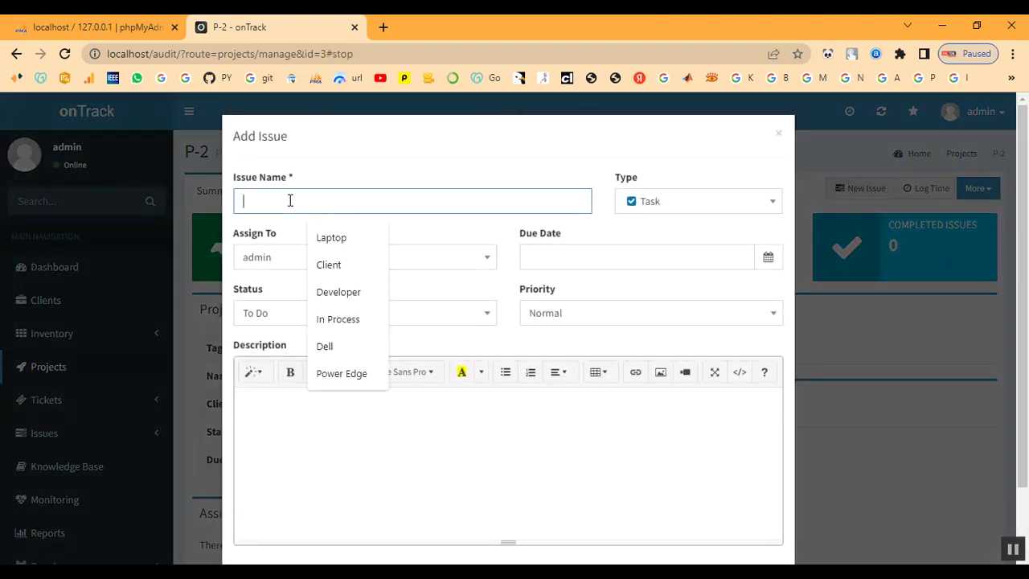
type("C")
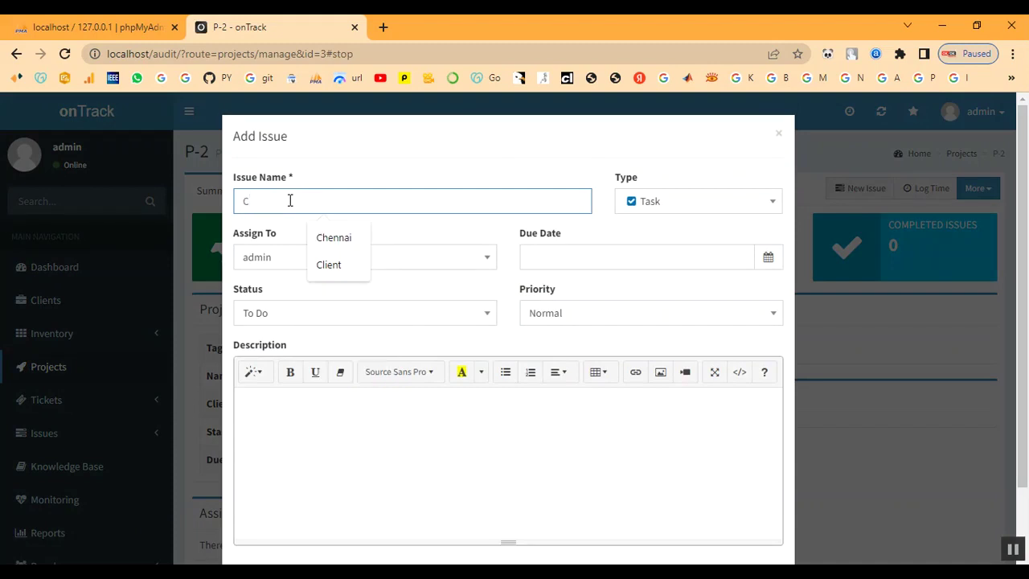
type("onfigure Active Directory")
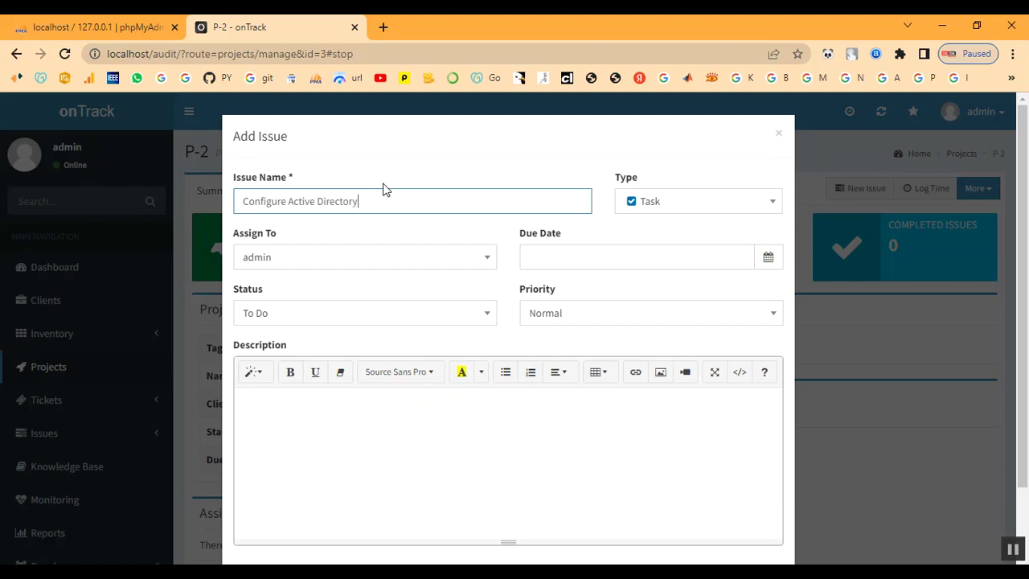
left_click(404, 268)
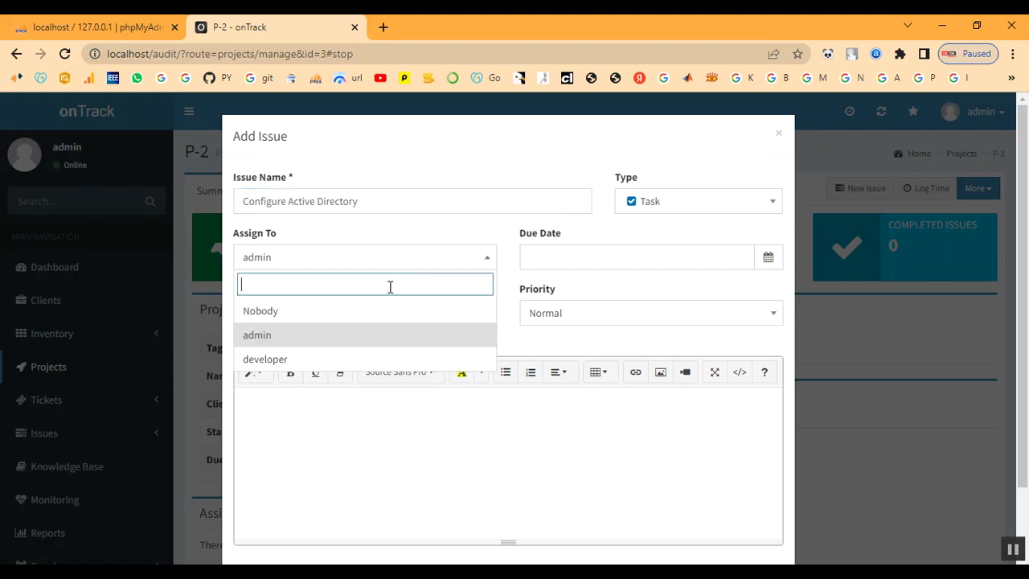
left_click(369, 337)
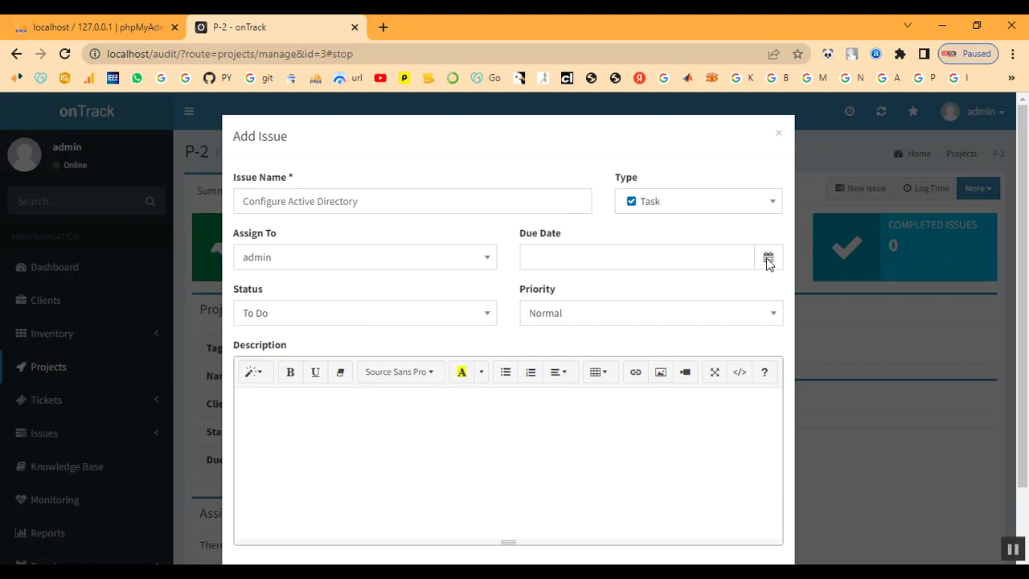
Set the issue due date to 2022-12-07, status In Progress and priority High.
left_click(706, 262)
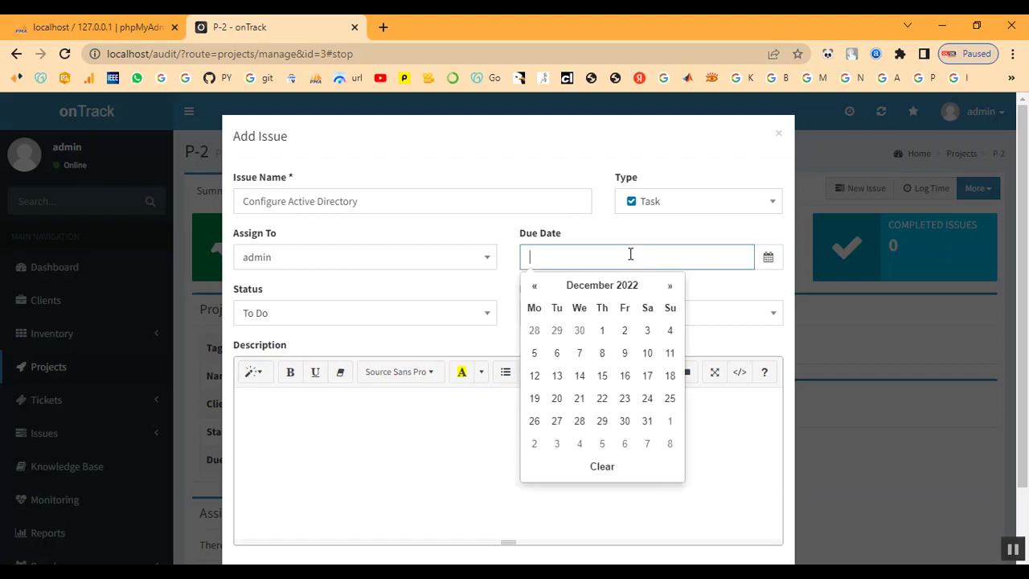
left_click(578, 354)
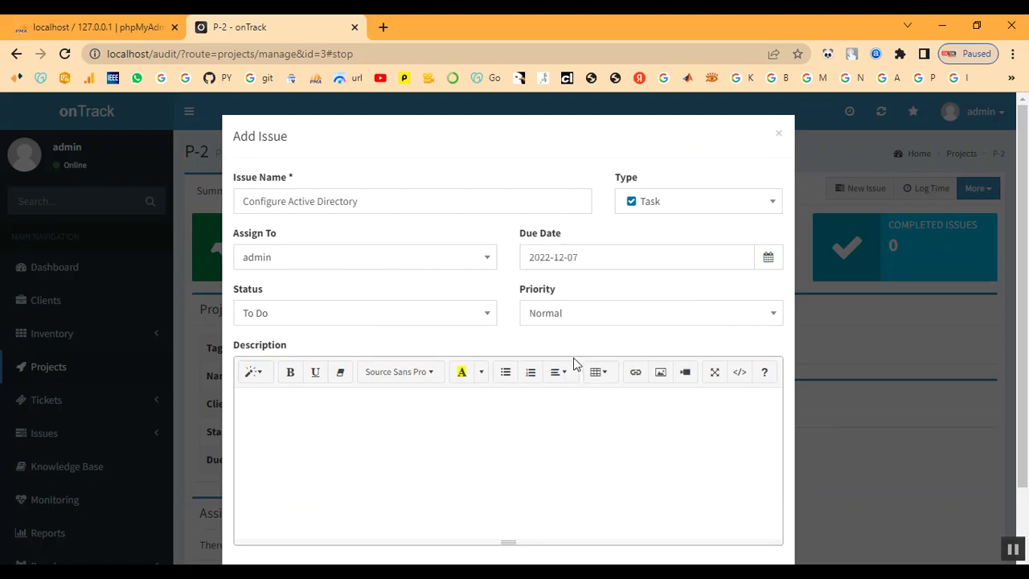
left_click(378, 321)
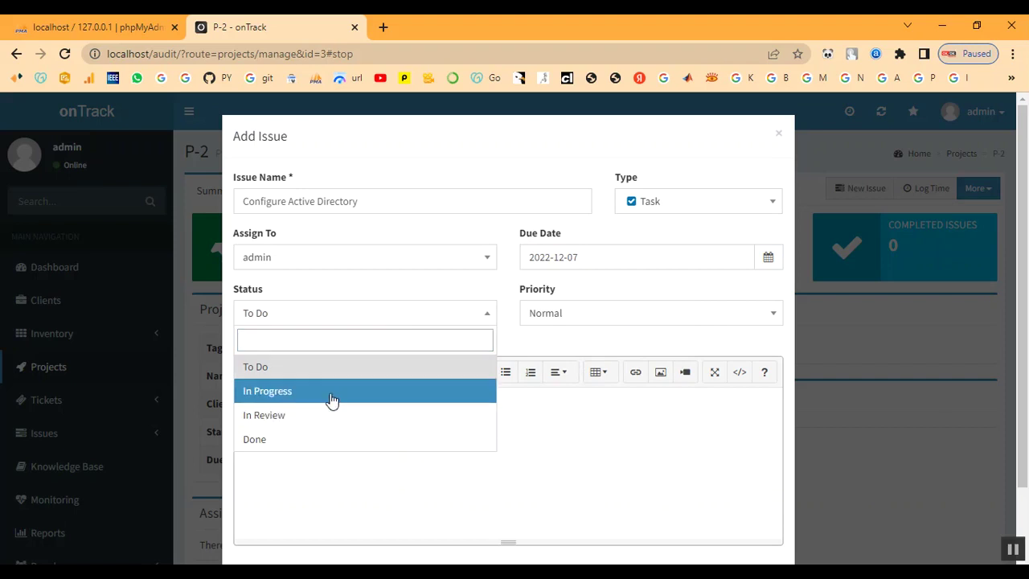
left_click(331, 400)
left_click(677, 322)
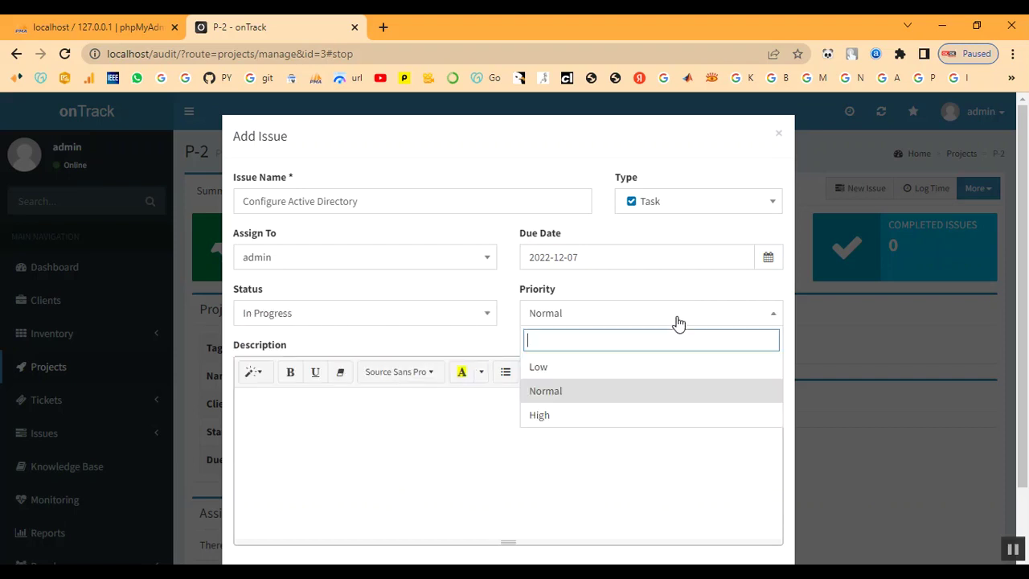
left_click(643, 414)
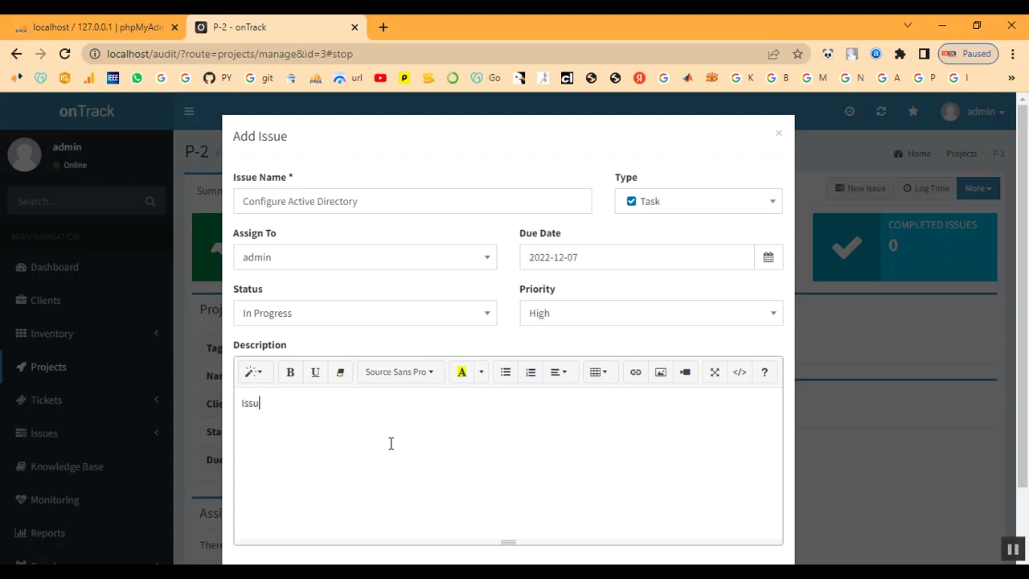
scroll(460, 409, "down", 1)
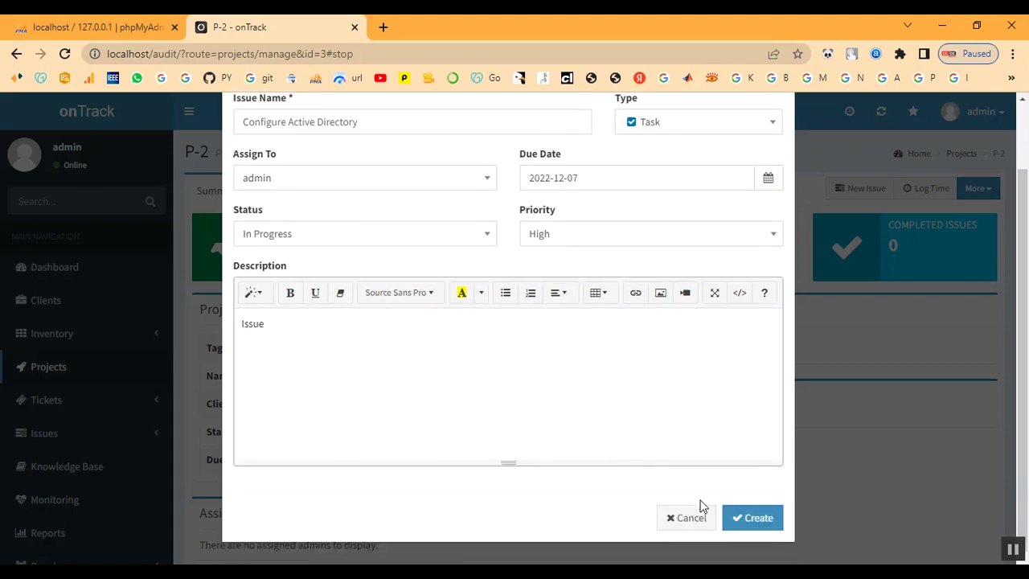
Save the Configure Active Directory issue and check P-2's summary counts.
left_click(742, 517)
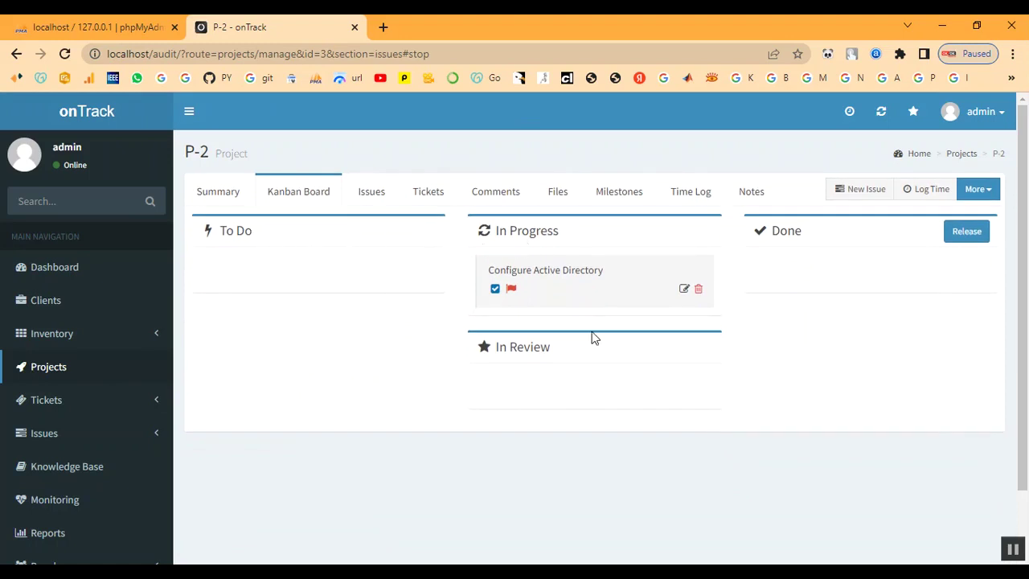
left_click(218, 198)
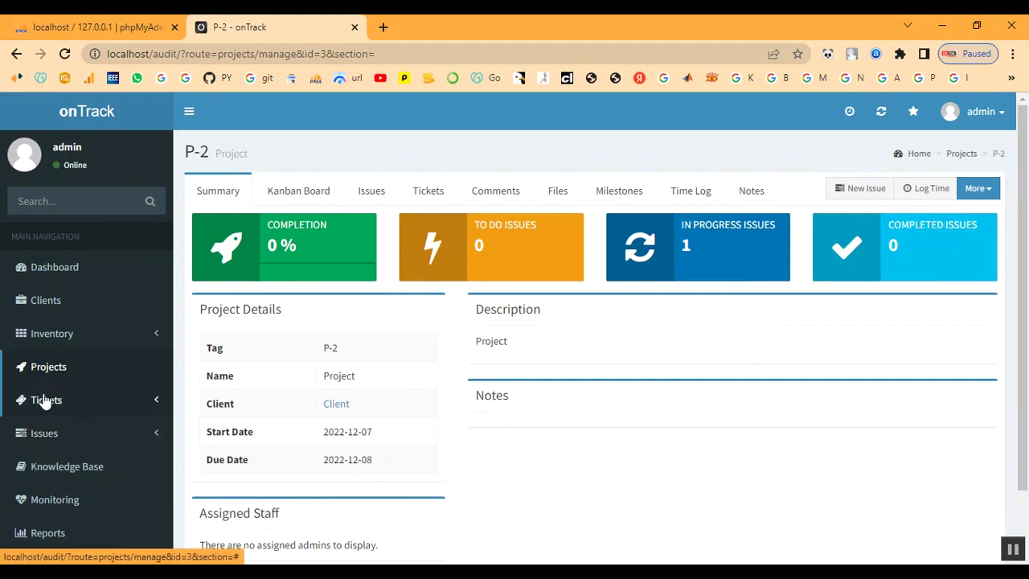
left_click(36, 433)
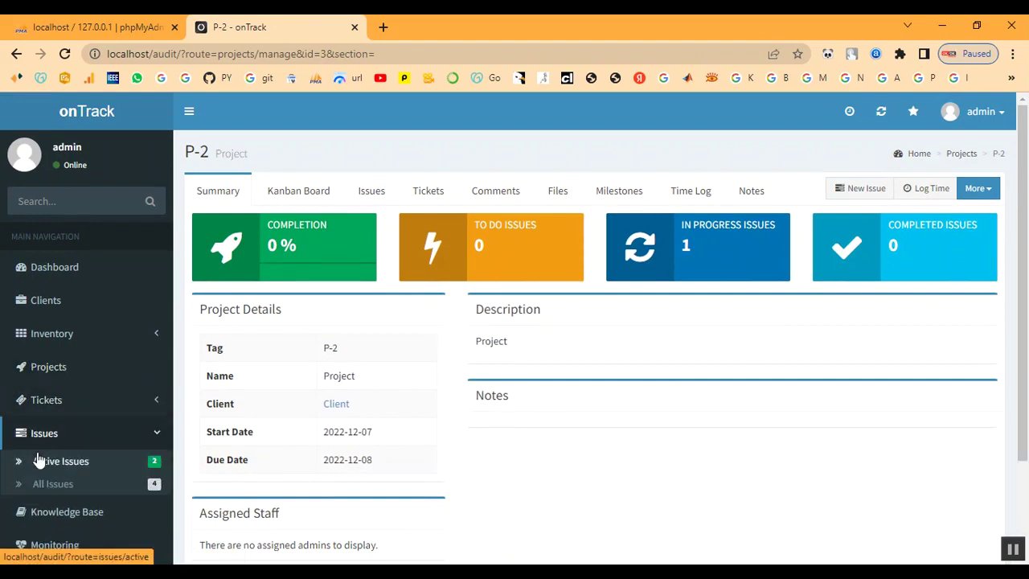
From Active Issues, change Configure Active Directory's status to Done and save.
left_click(38, 462)
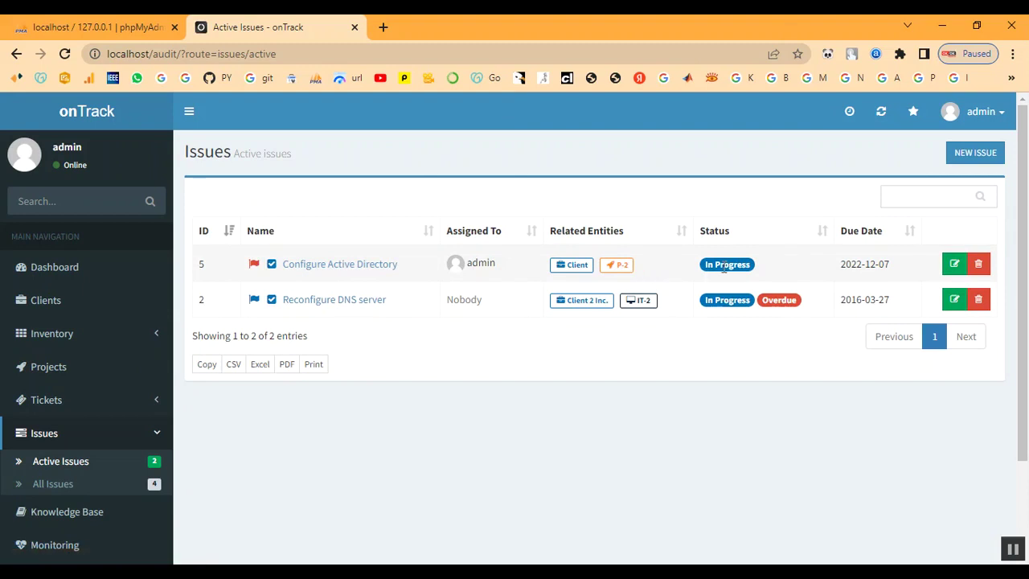
left_click(303, 267)
scroll(342, 402, "down", 2)
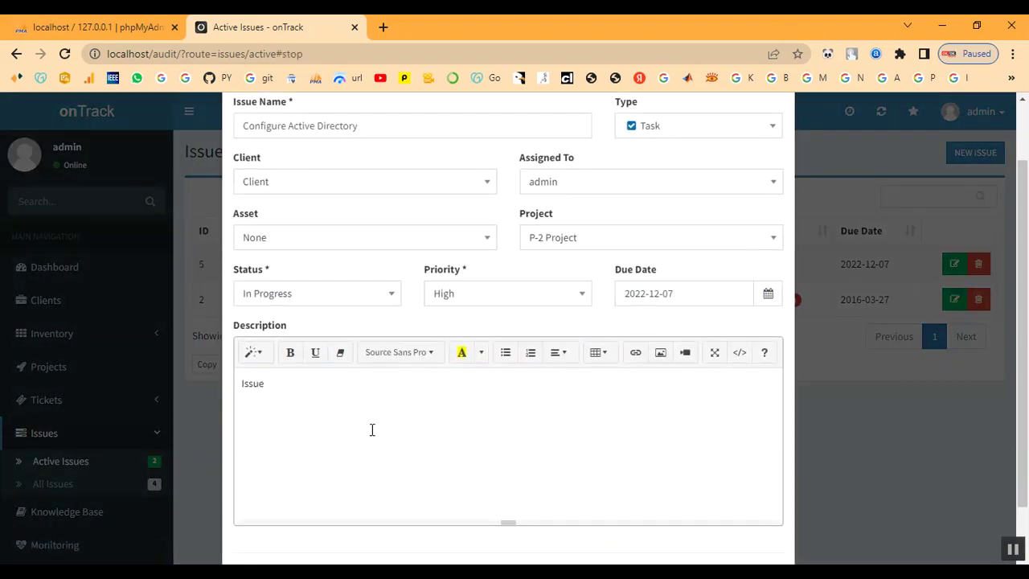
scroll(414, 443, "up", 2)
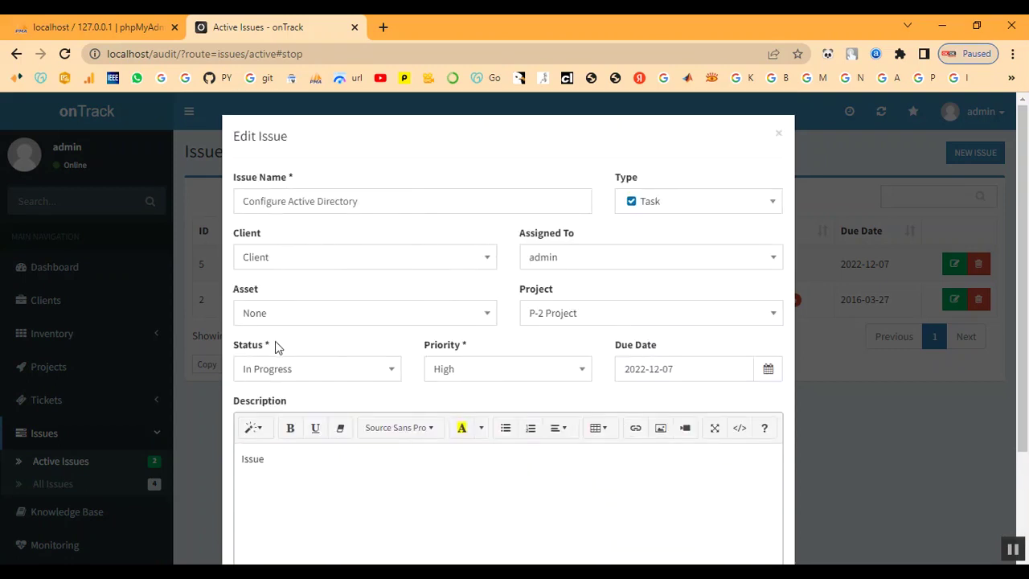
left_click(777, 135)
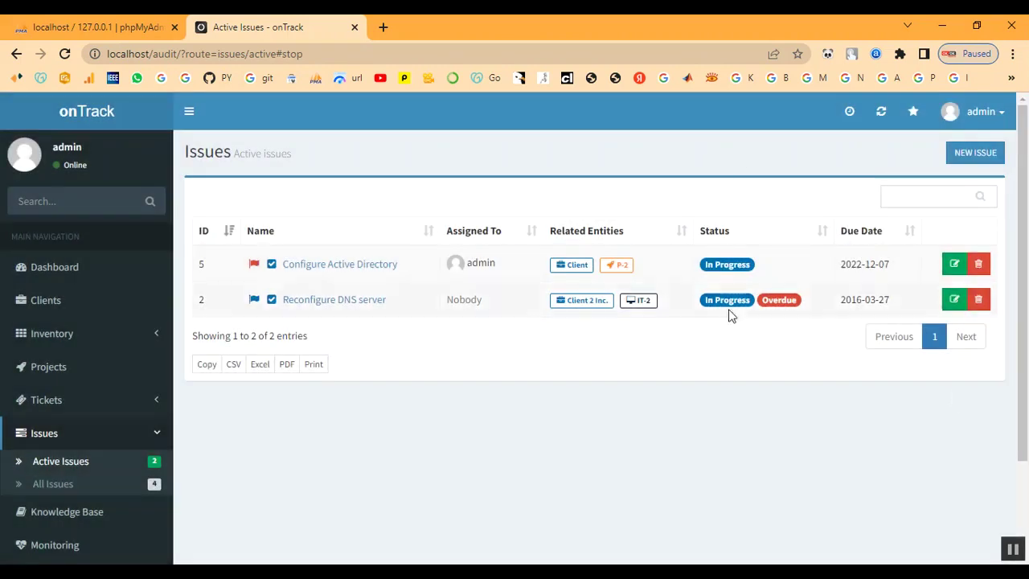
left_click(952, 264)
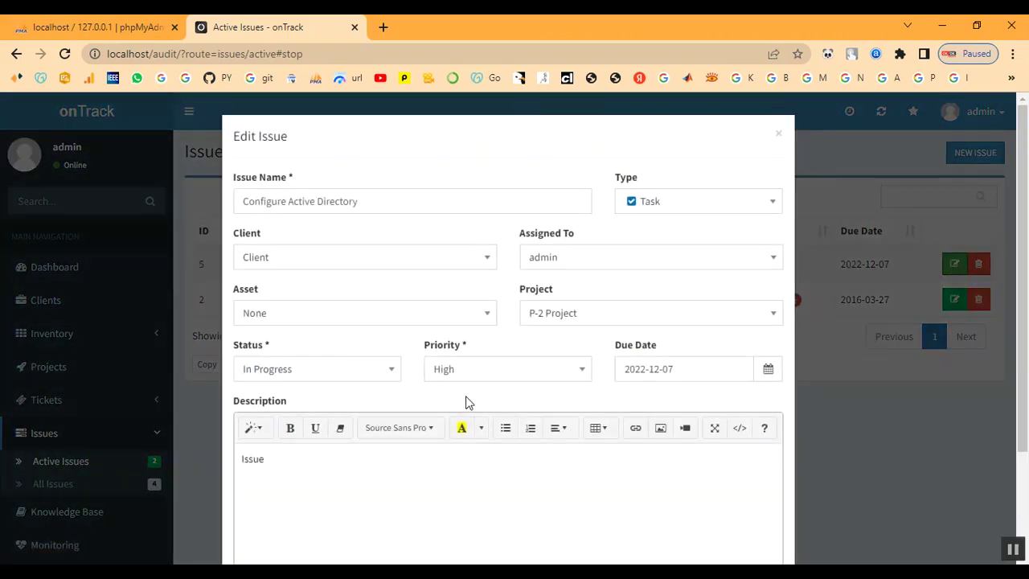
left_click(293, 370)
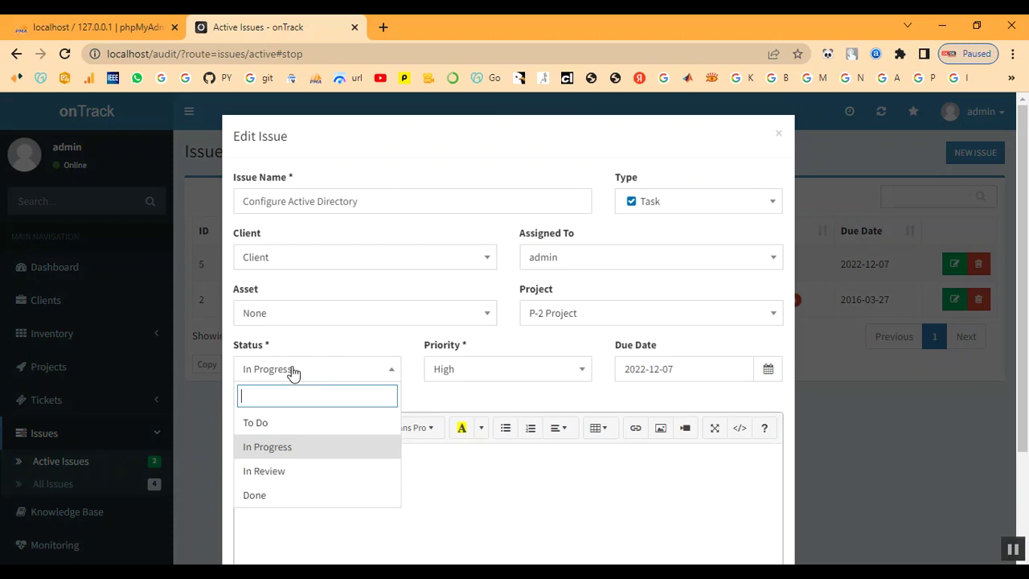
left_click(298, 495)
scroll(563, 480, "down", 2)
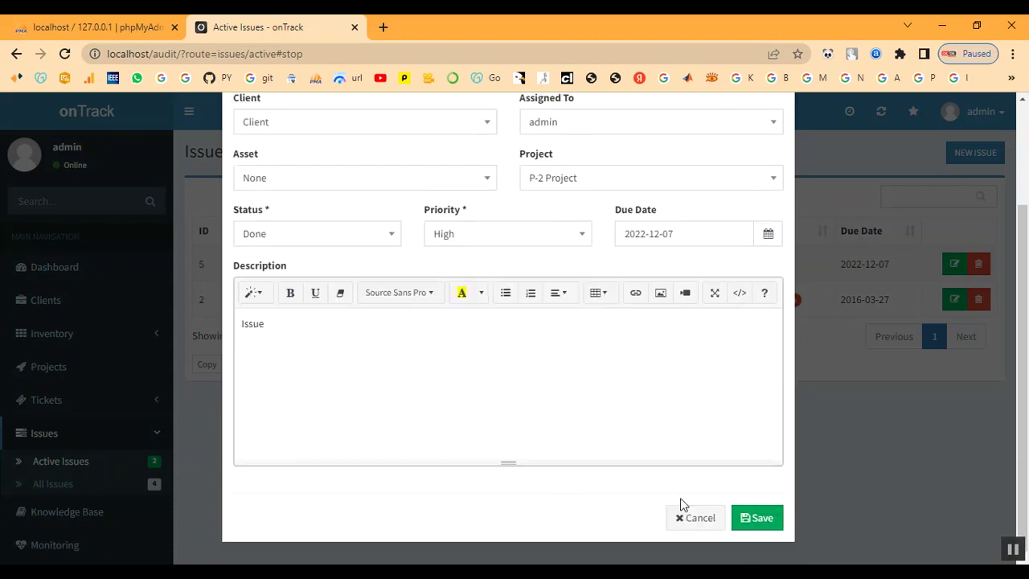
left_click(756, 519)
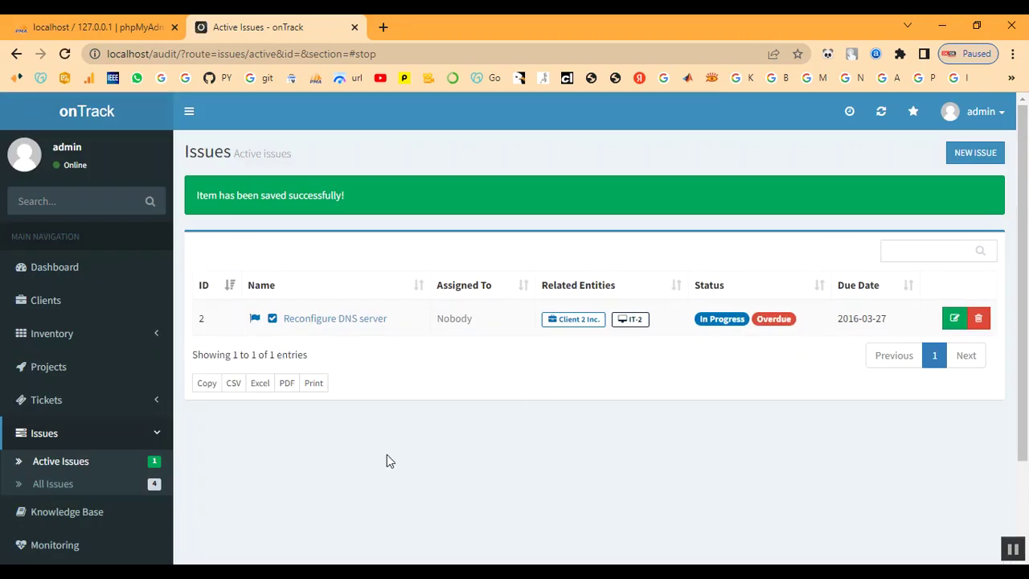
Navigate to project P-2's Tickets tab, which lists no tickets.
left_click(45, 370)
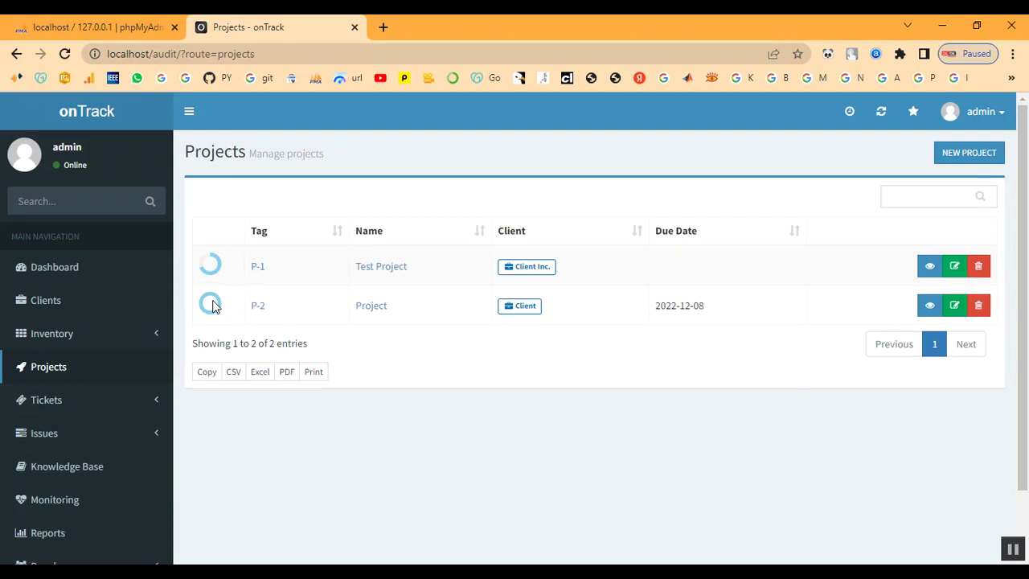
left_click(260, 312)
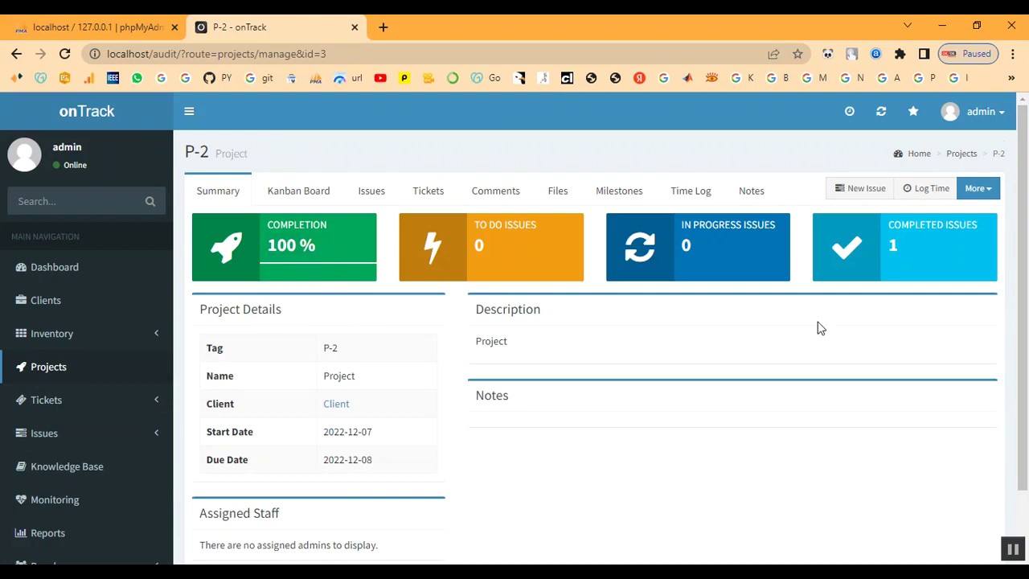
left_click_drag(888, 246, 911, 254)
left_click(913, 254)
scroll(58, 500, "down", 1)
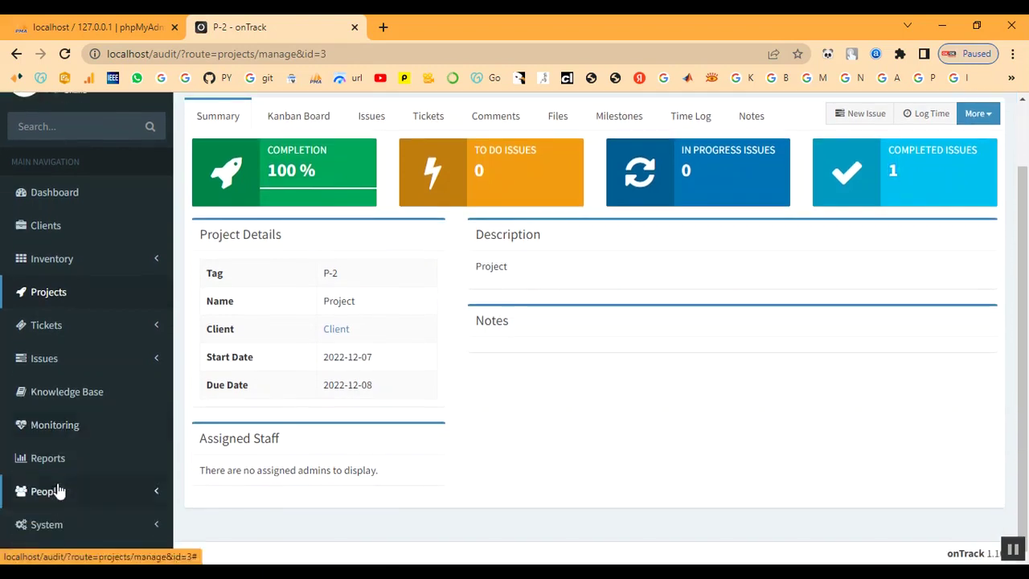
left_click(46, 326)
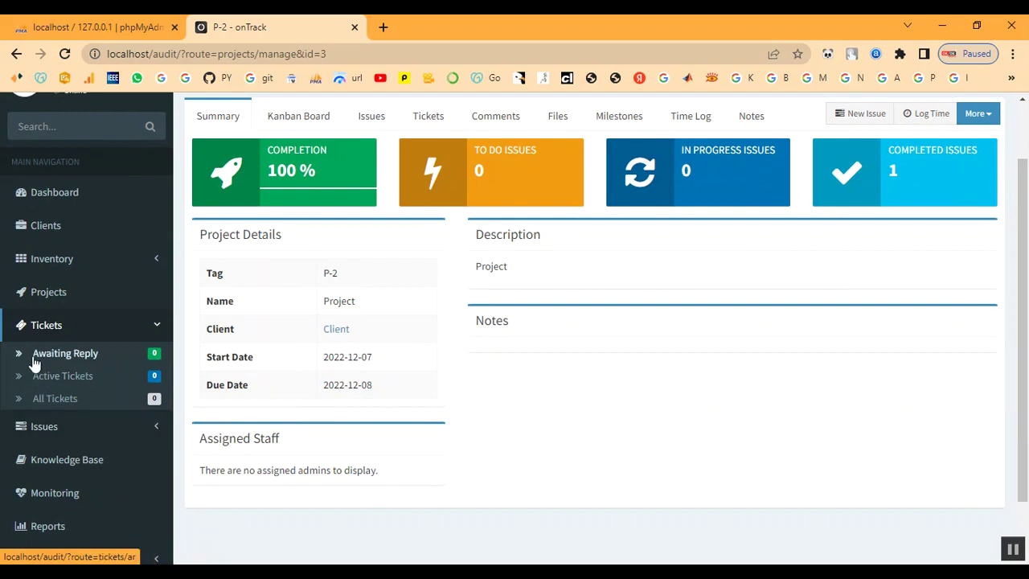
left_click(49, 292)
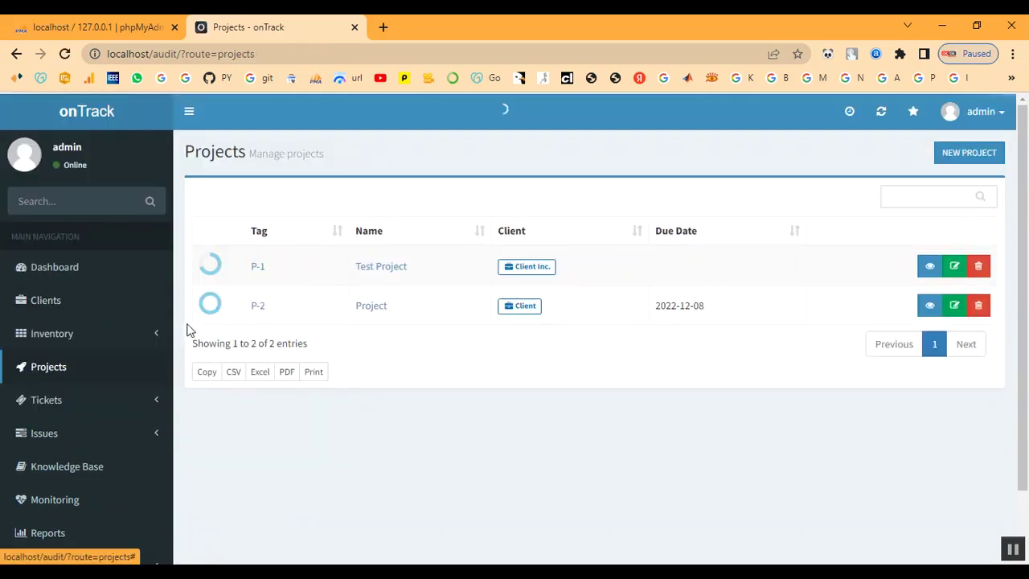
left_click(255, 308)
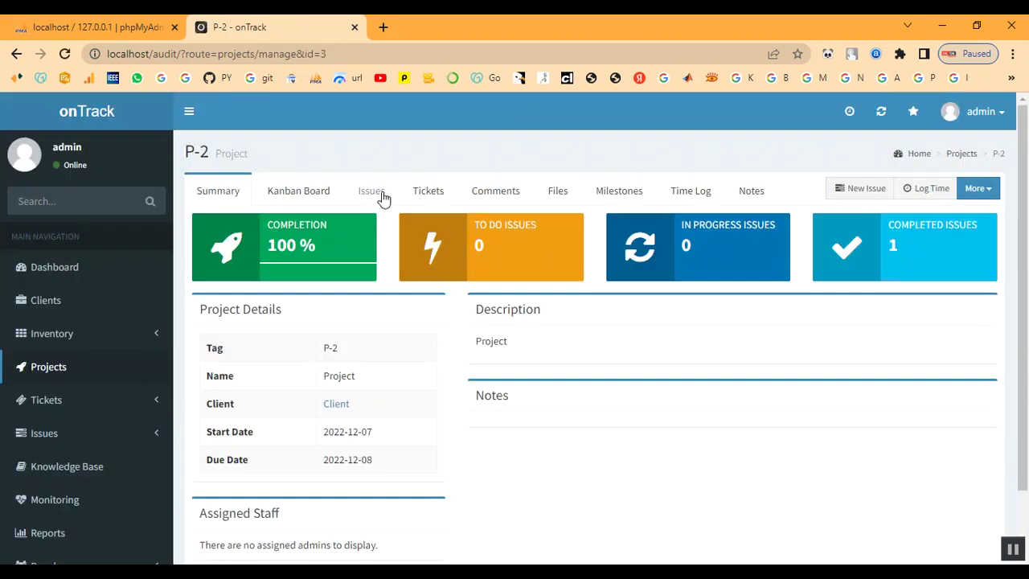
left_click(424, 196)
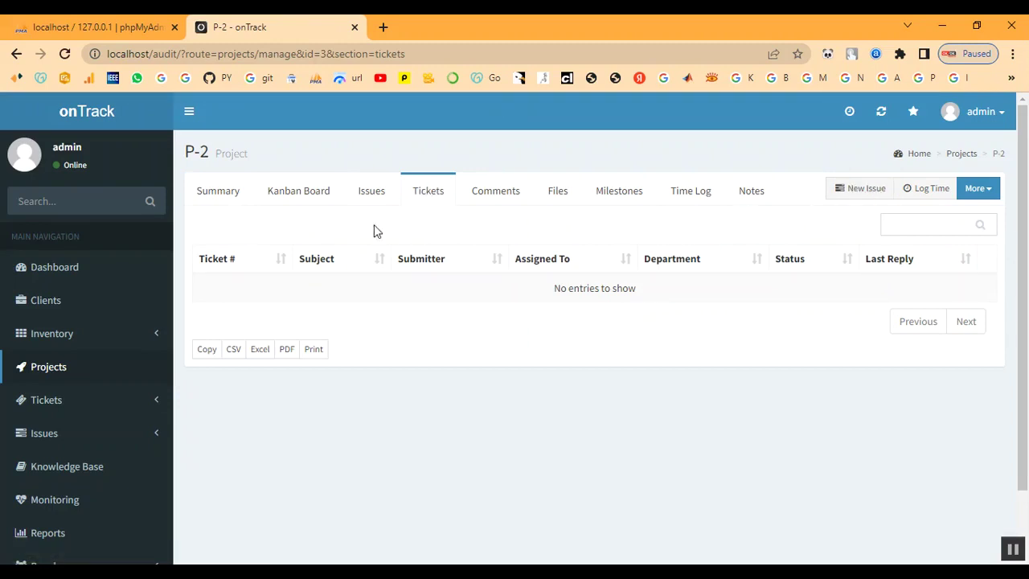
Begin a new P-2 issue named 'T', then close the form unsaved.
left_click(876, 194)
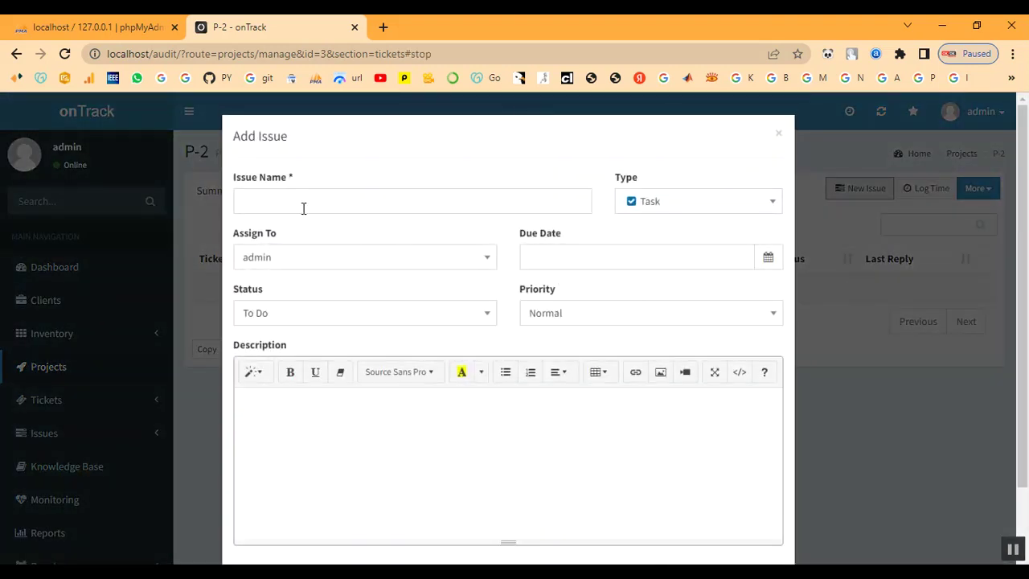
left_click(303, 204)
type("Tic")
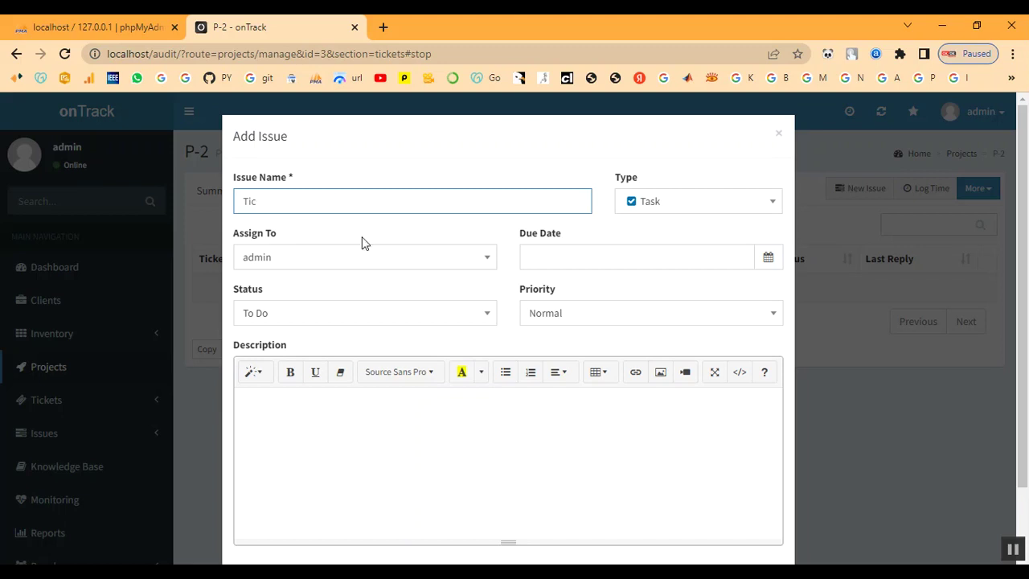
left_click(779, 135)
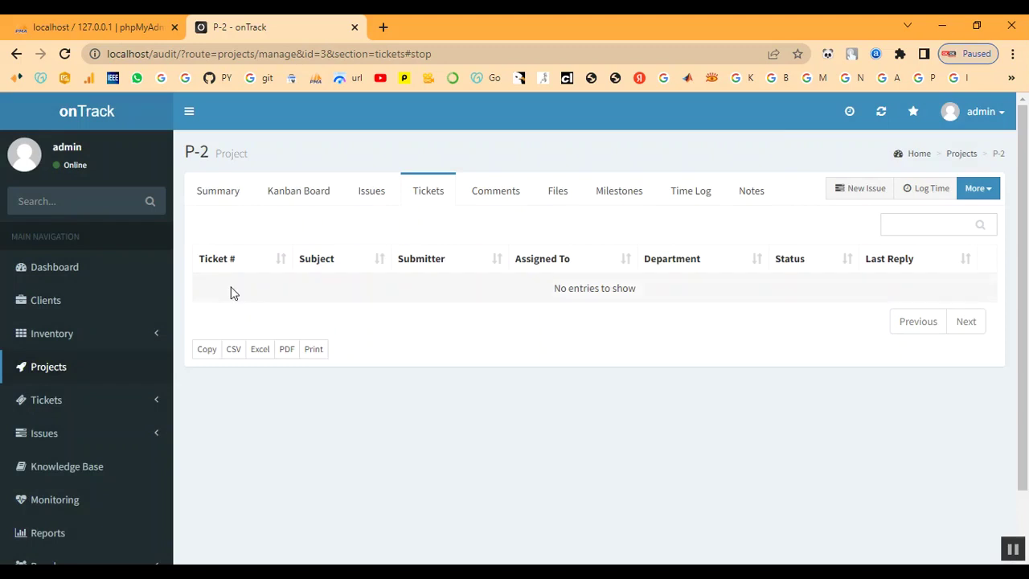
scroll(126, 358, "down", 2)
scroll(470, 281, "up", 2)
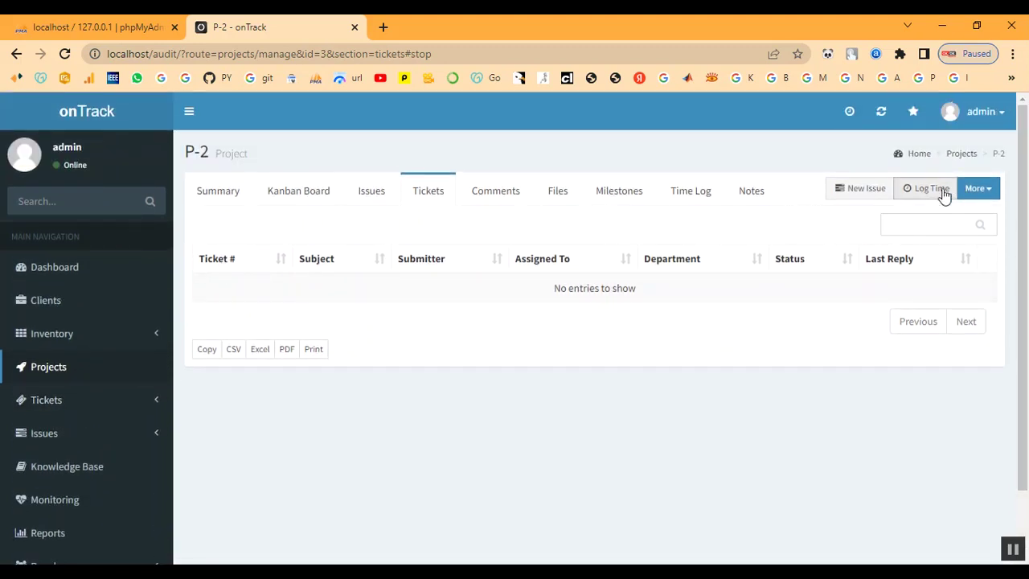
Start a new P-2 issue named 'Ticket' and choose its assignee.
left_click(863, 191)
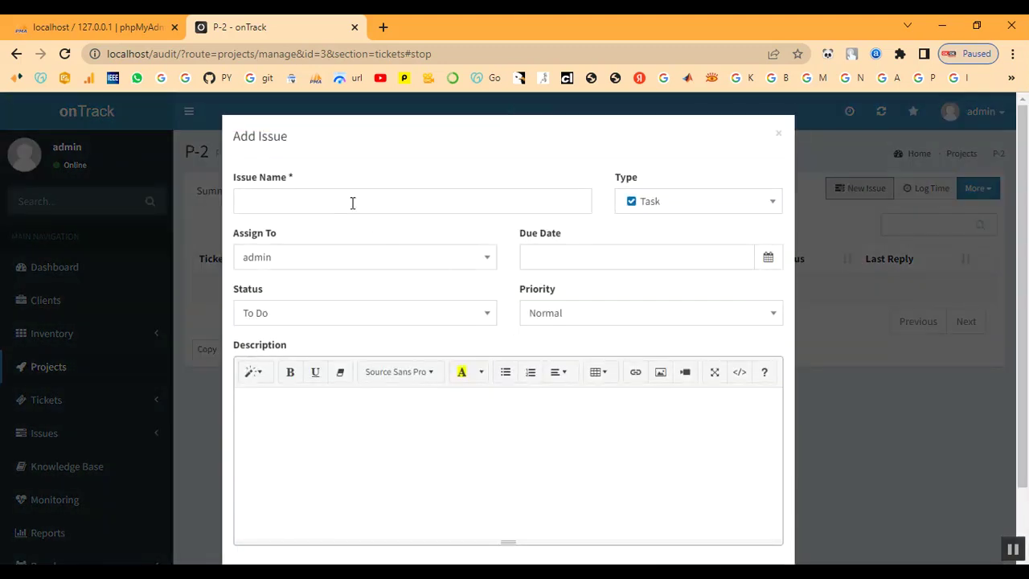
left_click(334, 204)
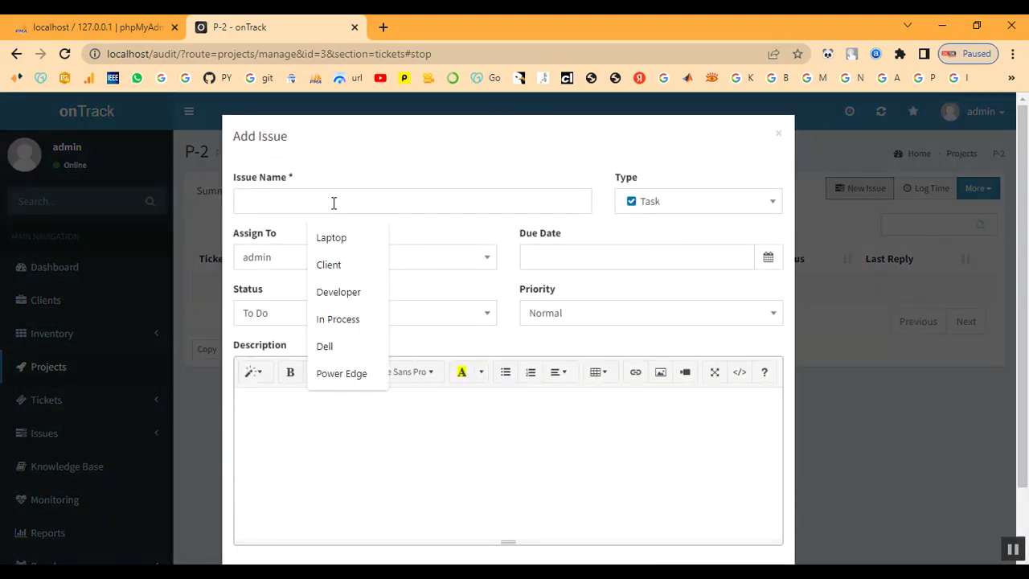
type("T")
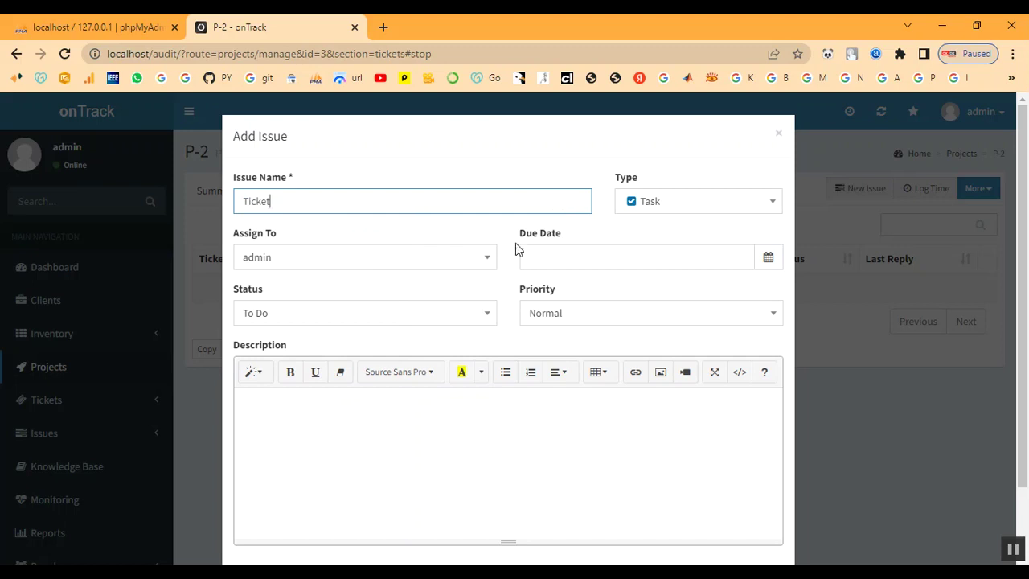
type("icket")
left_click(365, 263)
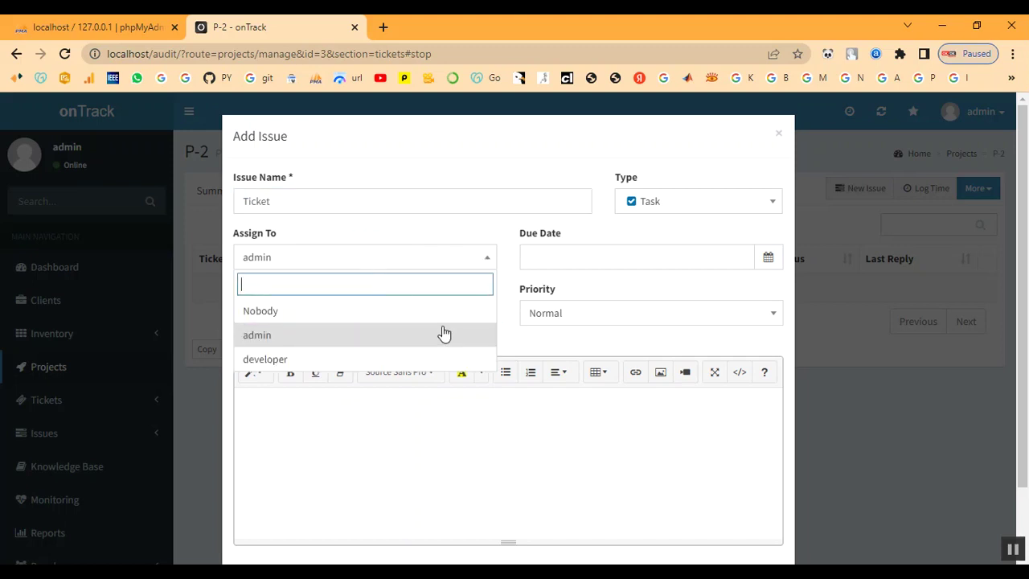
Set due date 2022-12-07, status In Progress and priority High, then create the issue.
left_click(724, 252)
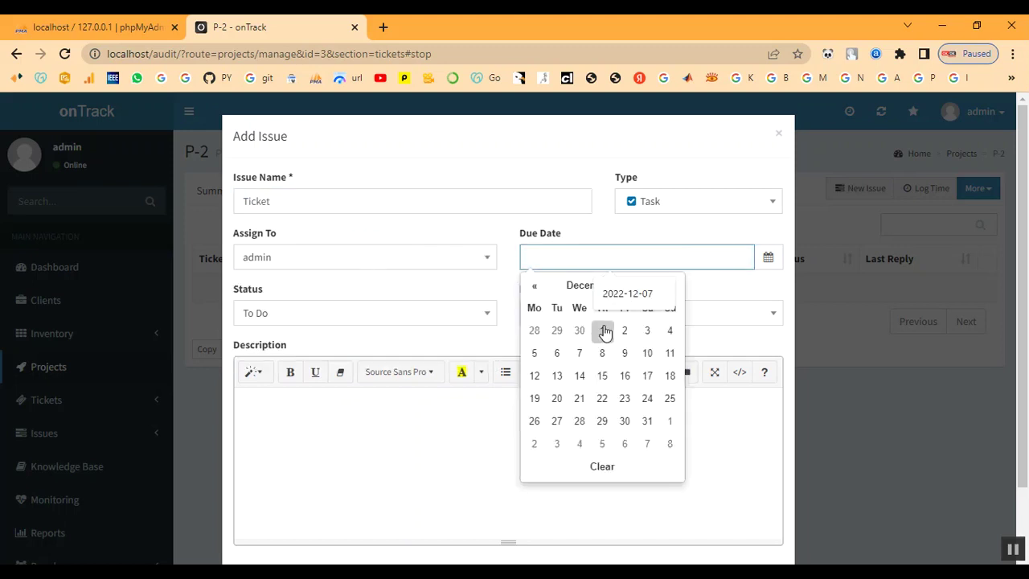
left_click(580, 353)
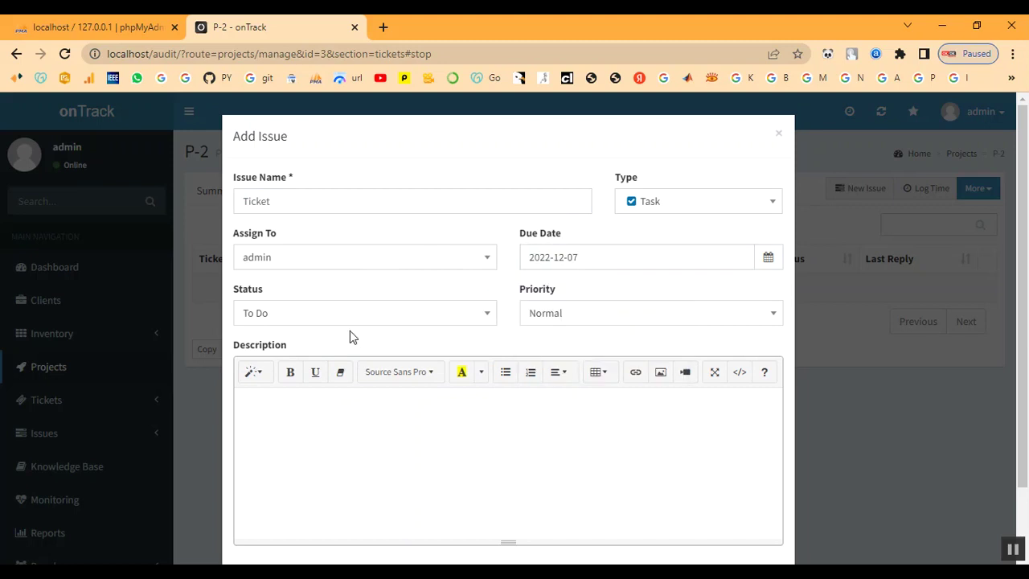
left_click(310, 321)
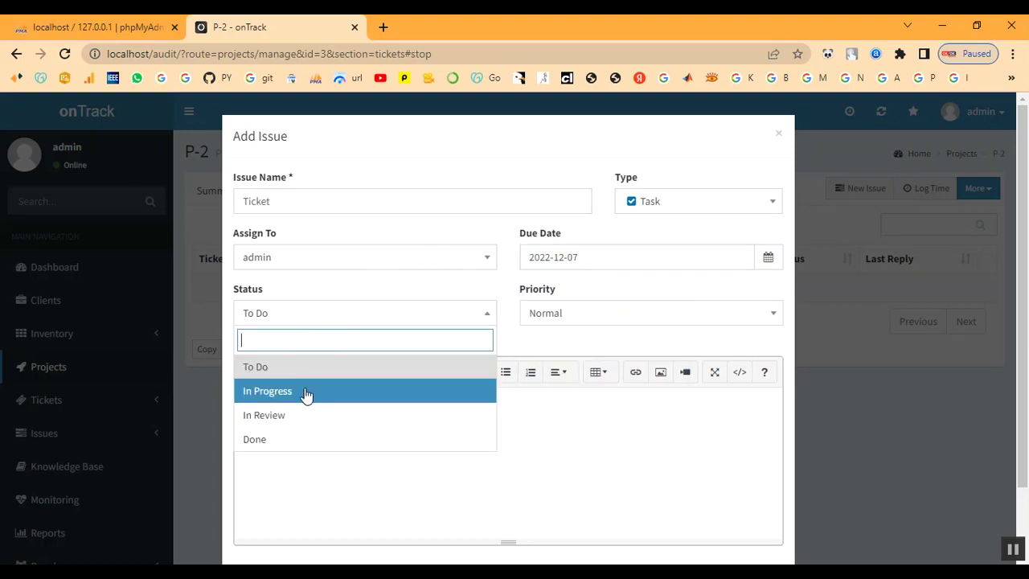
left_click(305, 392)
left_click(633, 313)
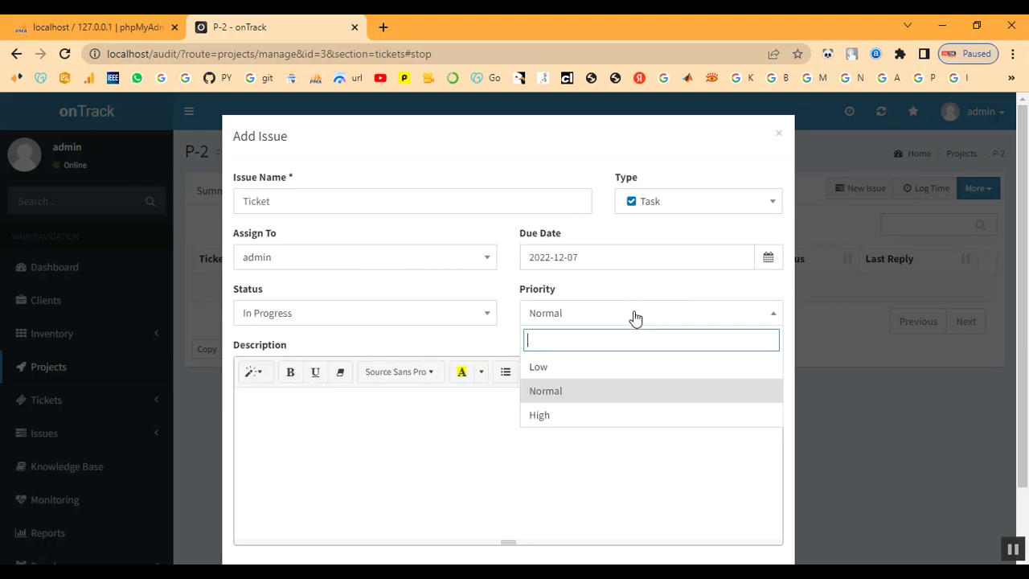
left_click(608, 415)
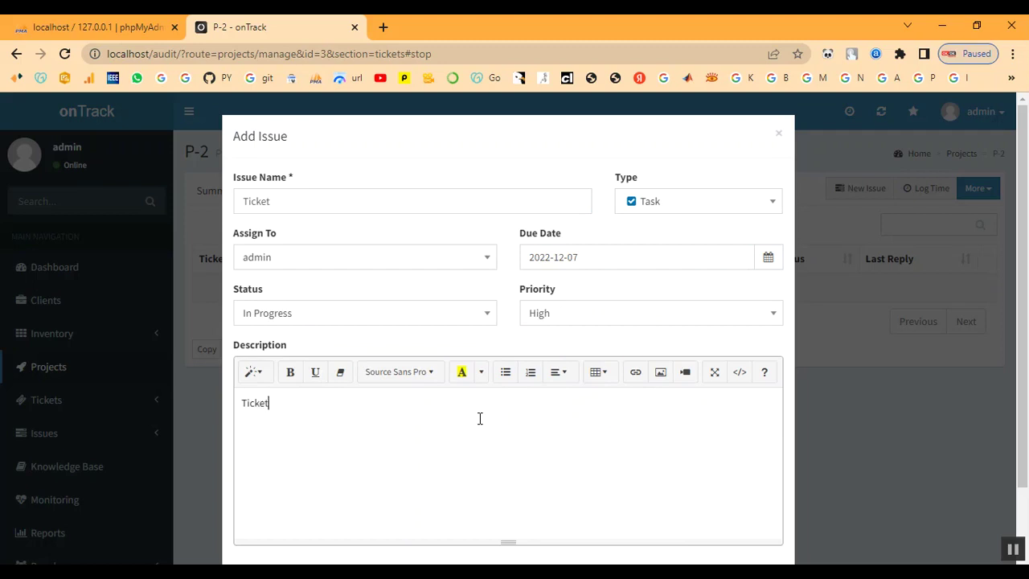
scroll(507, 393, "down", 1)
left_click(763, 525)
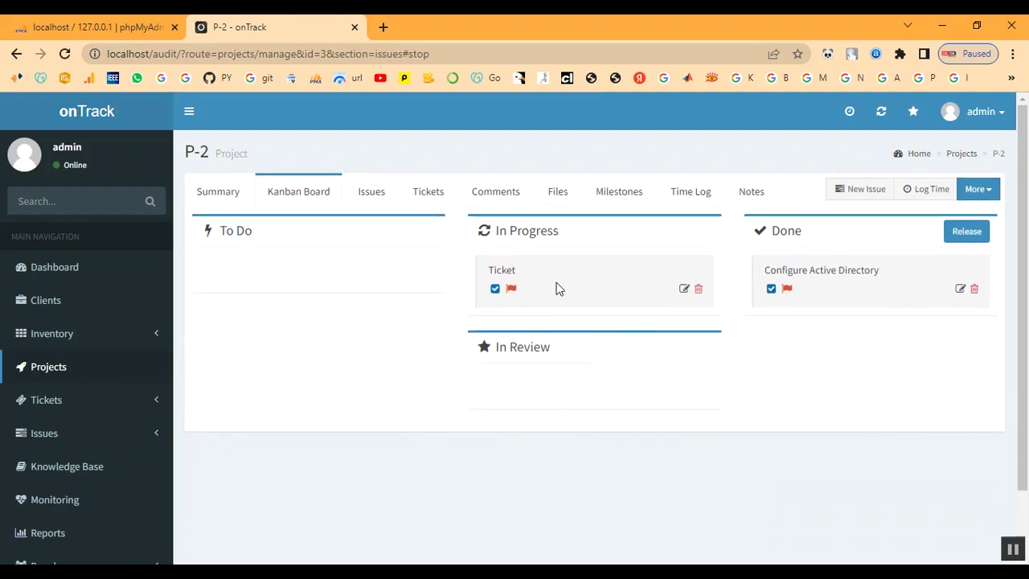
Check Ticket under In Progress on the P-2 Kanban board and expand the sidebar Tickets section.
scroll(61, 456, "down", 1)
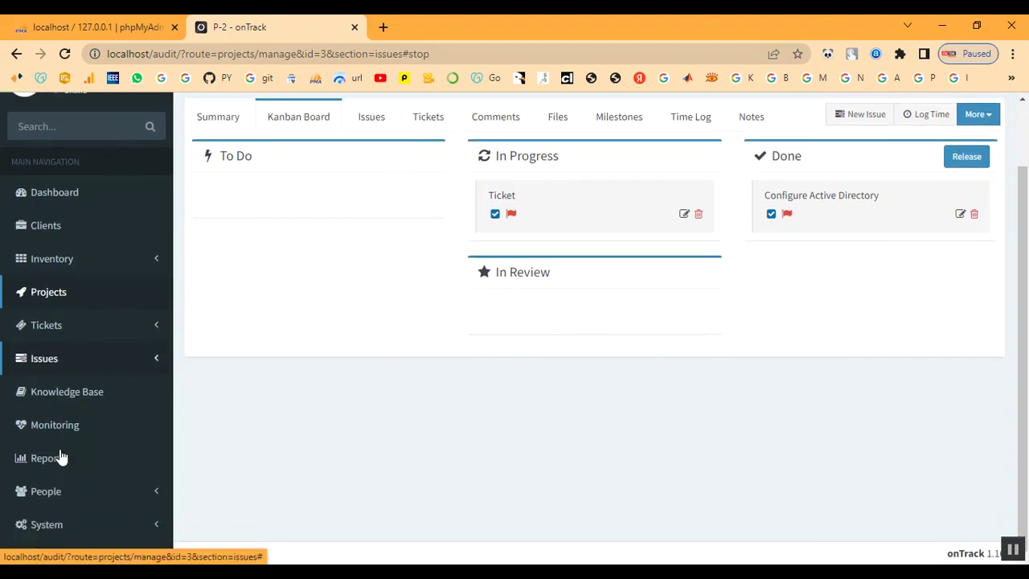
left_click(39, 330)
From Tickets Awaiting Reply, start a new support ticket with subject 'Ticket'.
left_click(40, 355)
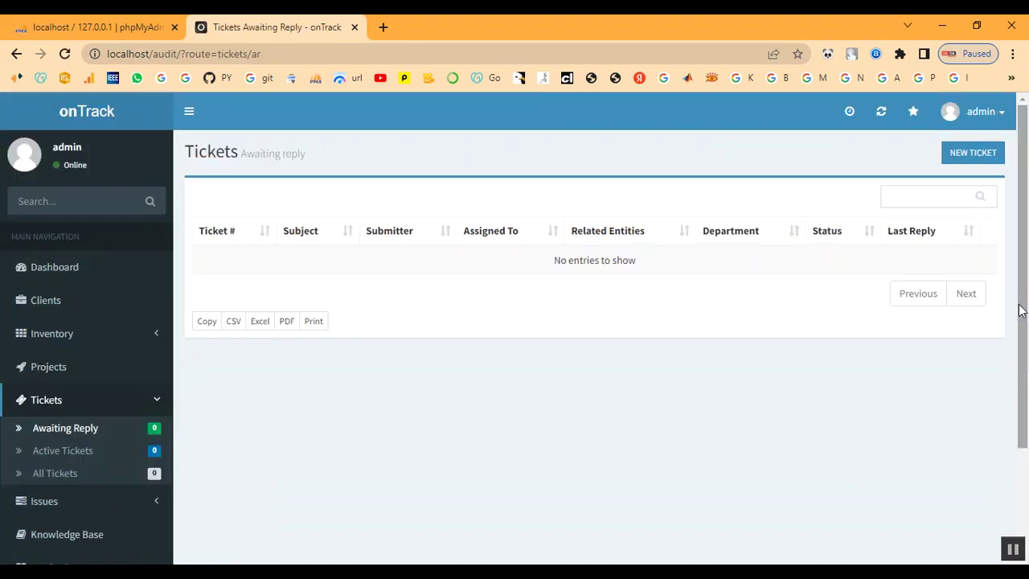
left_click(967, 163)
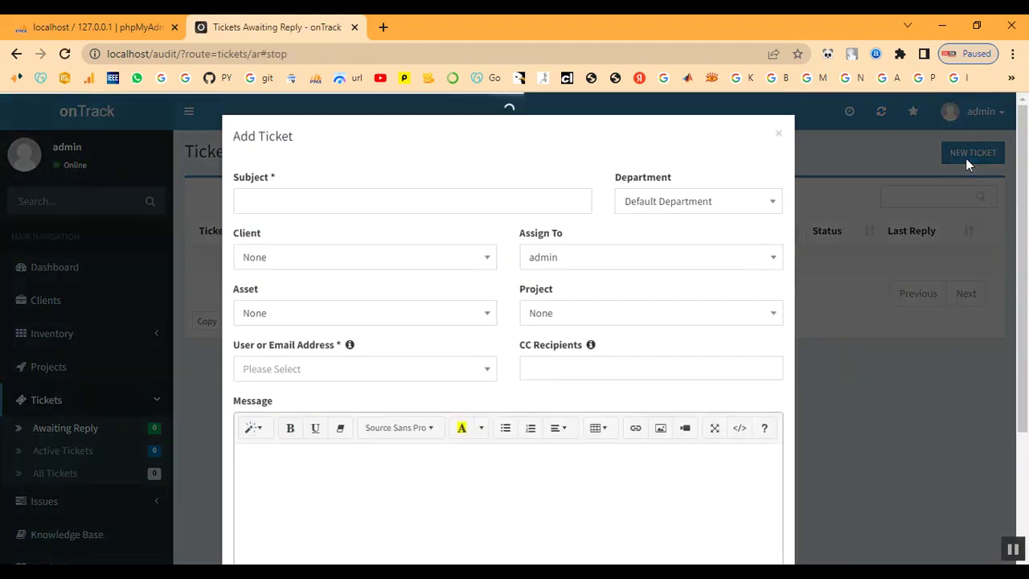
left_click(380, 203)
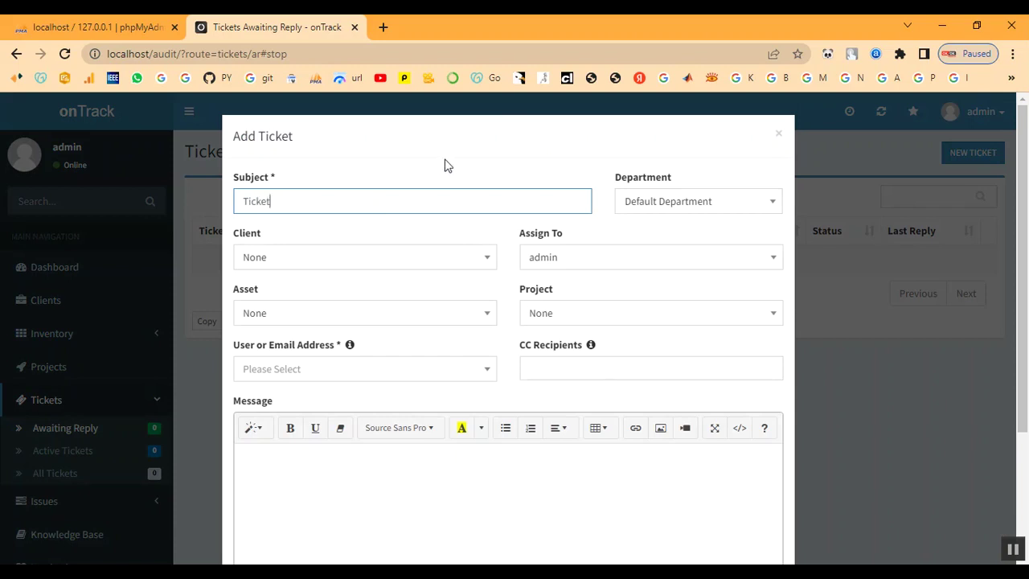
left_click(629, 198)
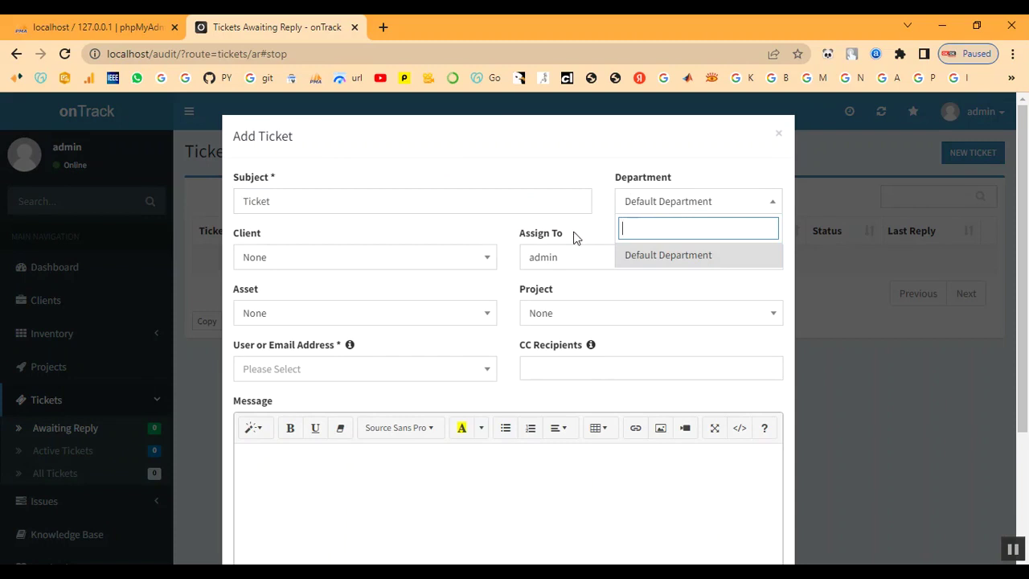
Set the ticket's client to Client, asset to IT-TN333 Laptop and project to P-2 Project.
left_click(327, 262)
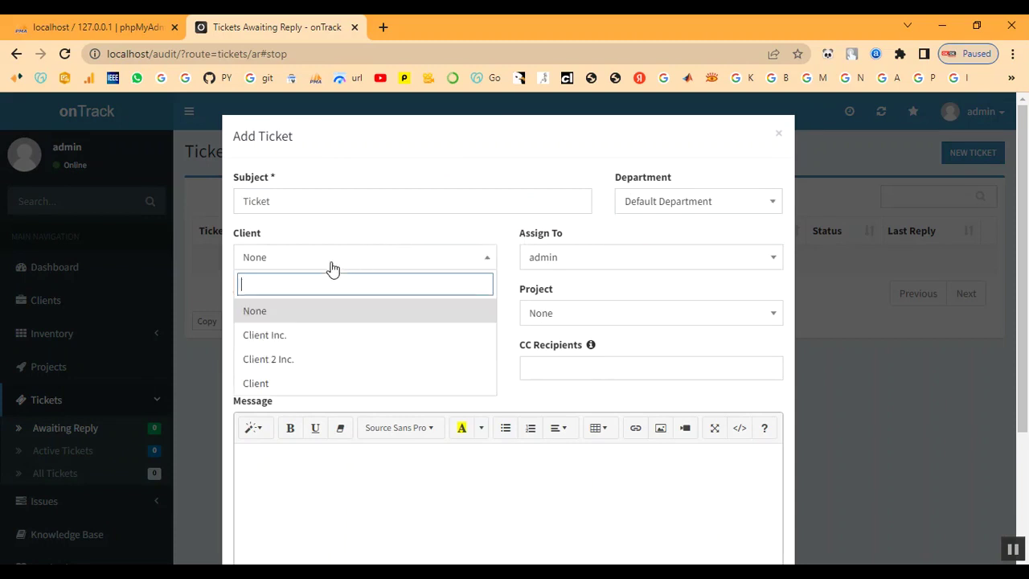
left_click(299, 384)
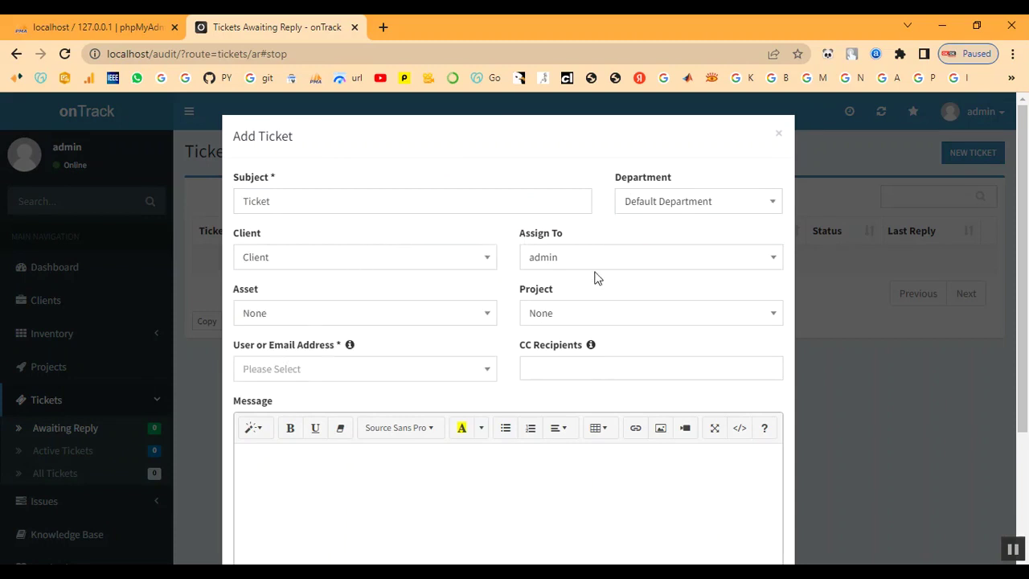
left_click(319, 323)
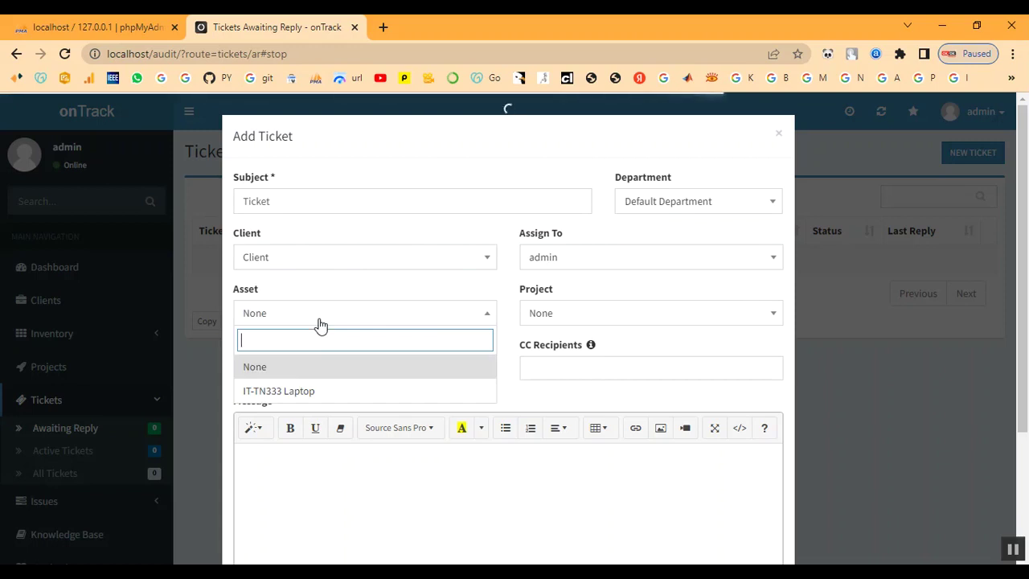
left_click(307, 396)
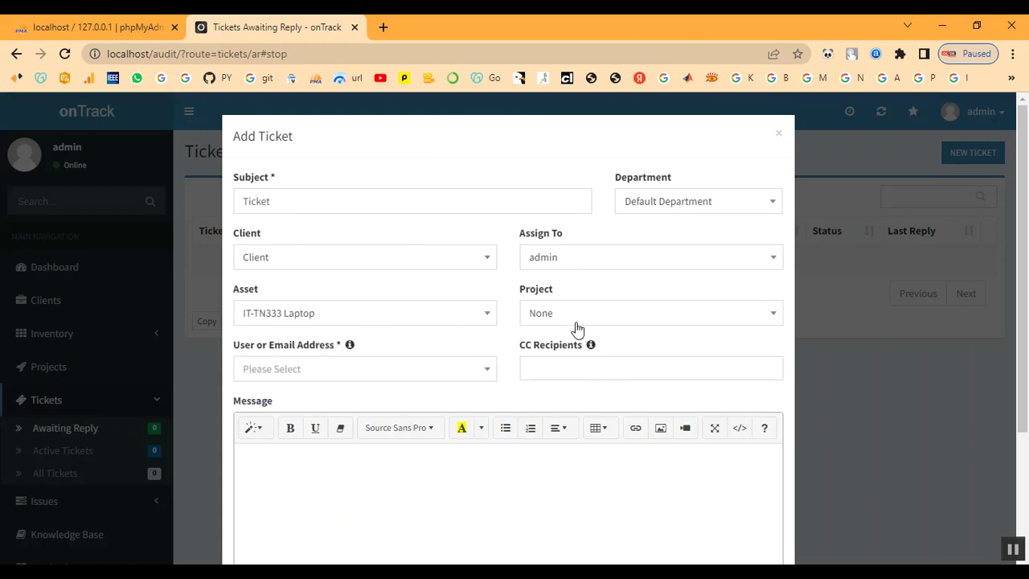
left_click(617, 320)
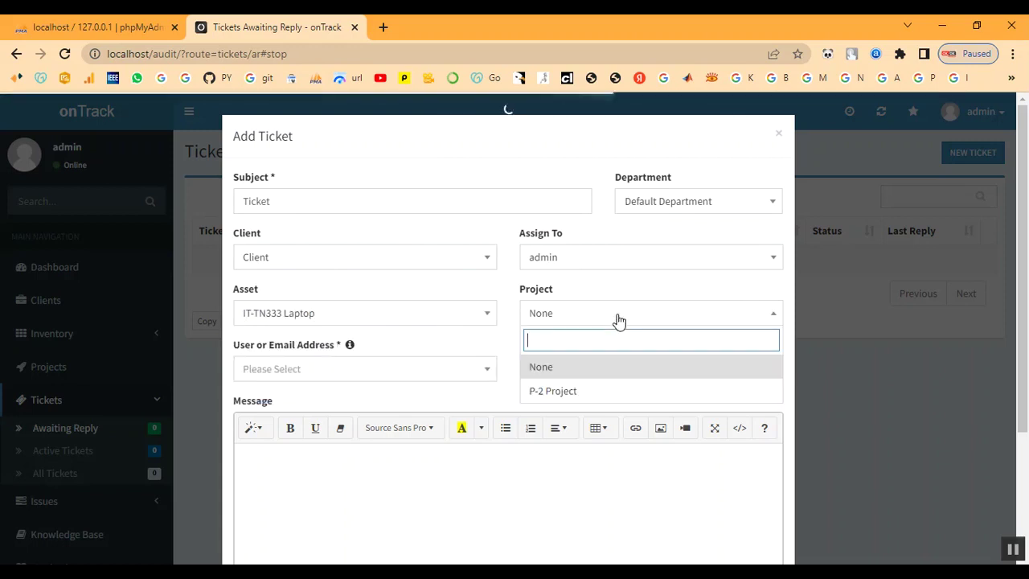
left_click(608, 394)
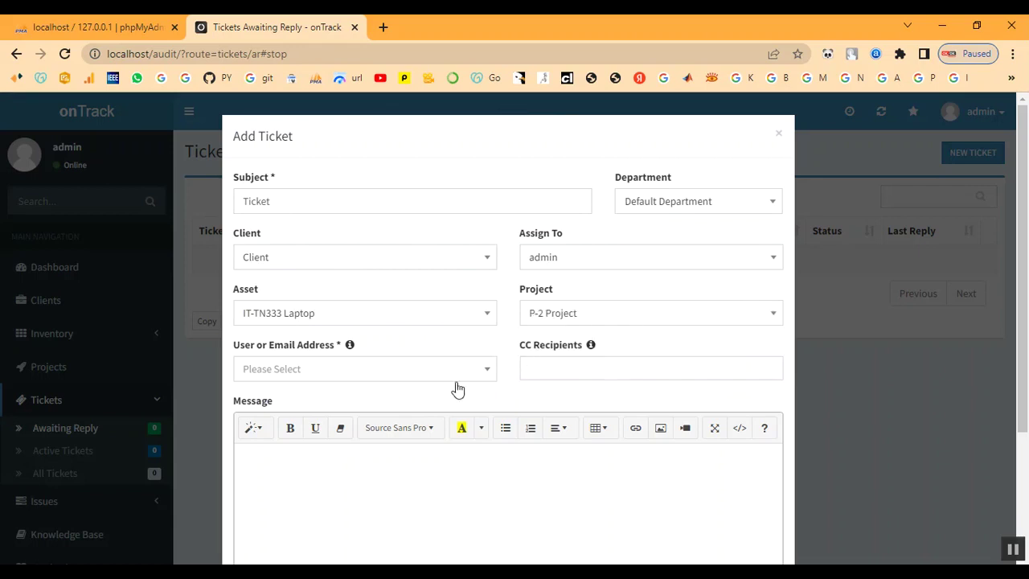
left_click(319, 373)
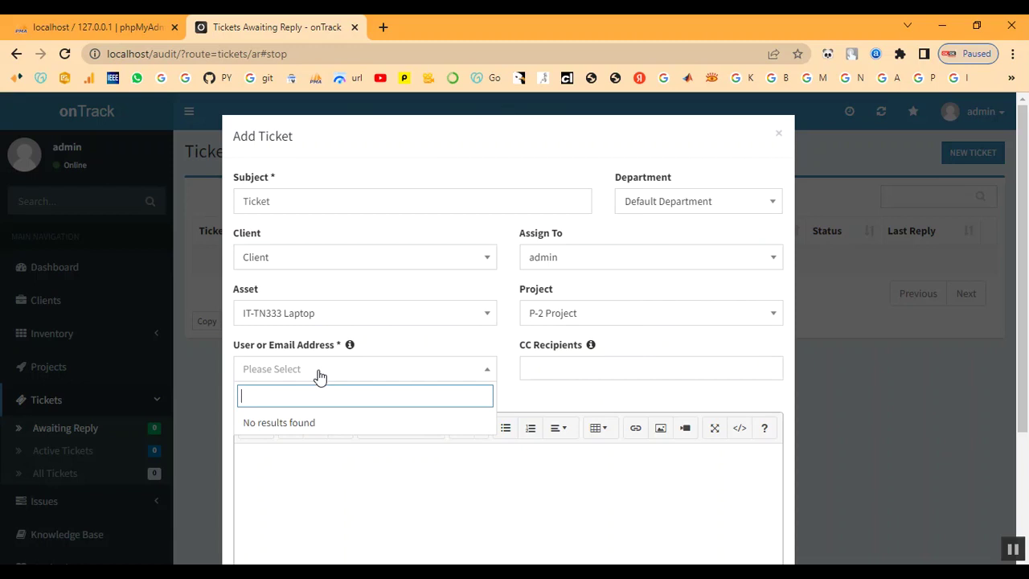
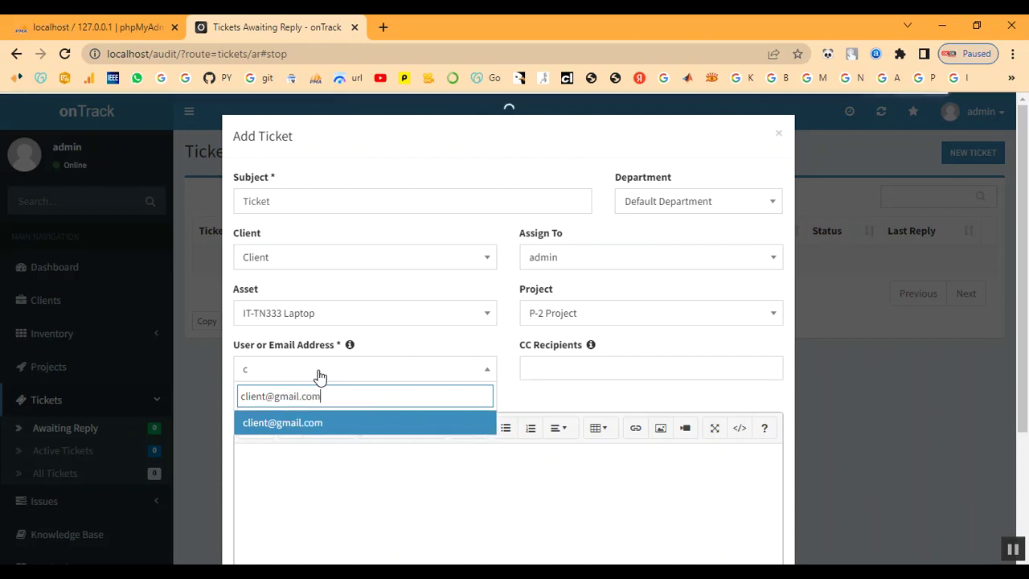
Make the client's e-mail address the requester and start entering CC recipient 1122.
left_click(284, 424)
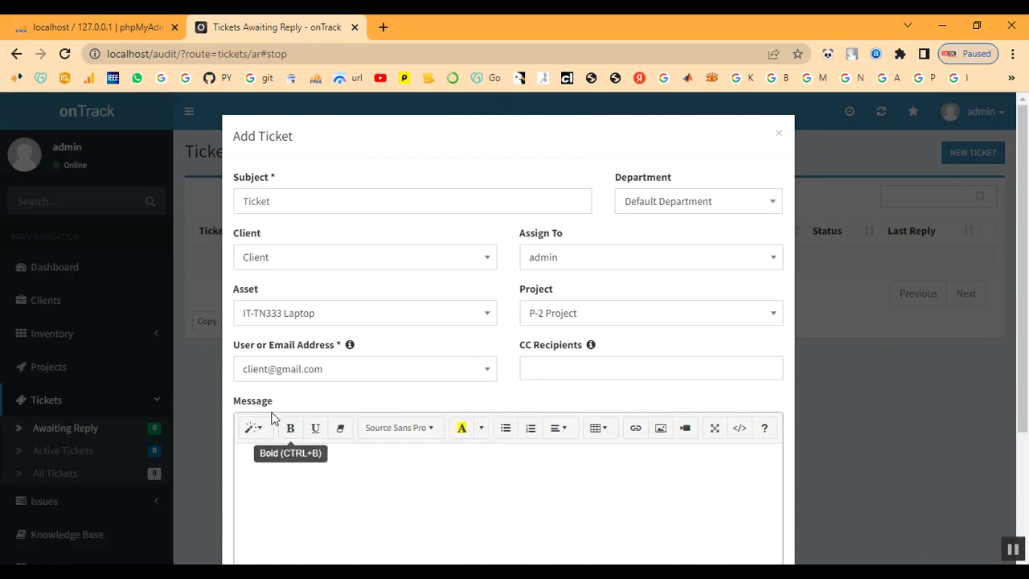
left_click(552, 367)
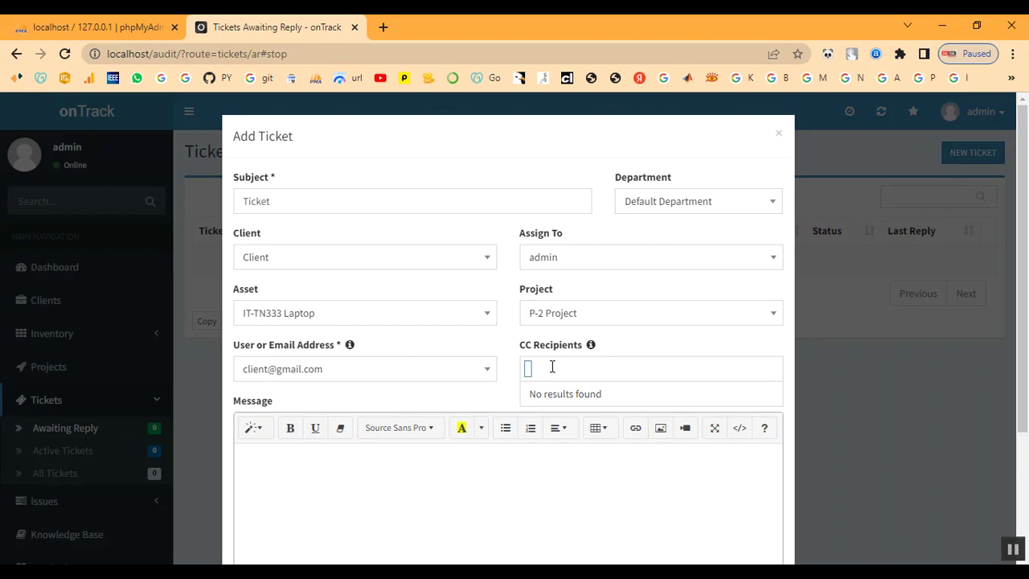
type("12")
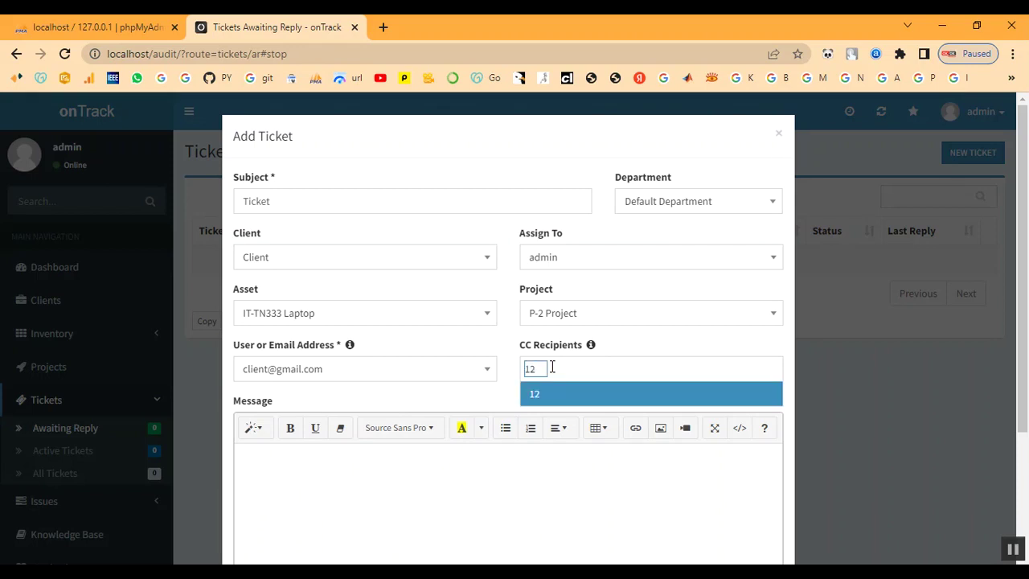
type("3")
key("BackSpace")
Add 1122 as a CC recipient and attach bg.jpg to the ticket.
left_click(555, 398)
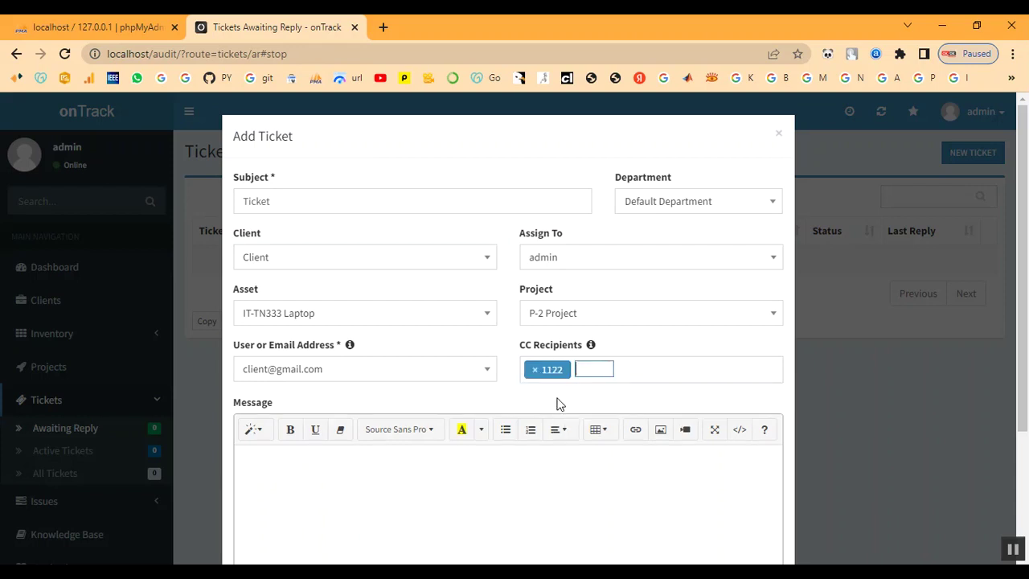
scroll(555, 401, "down", 1)
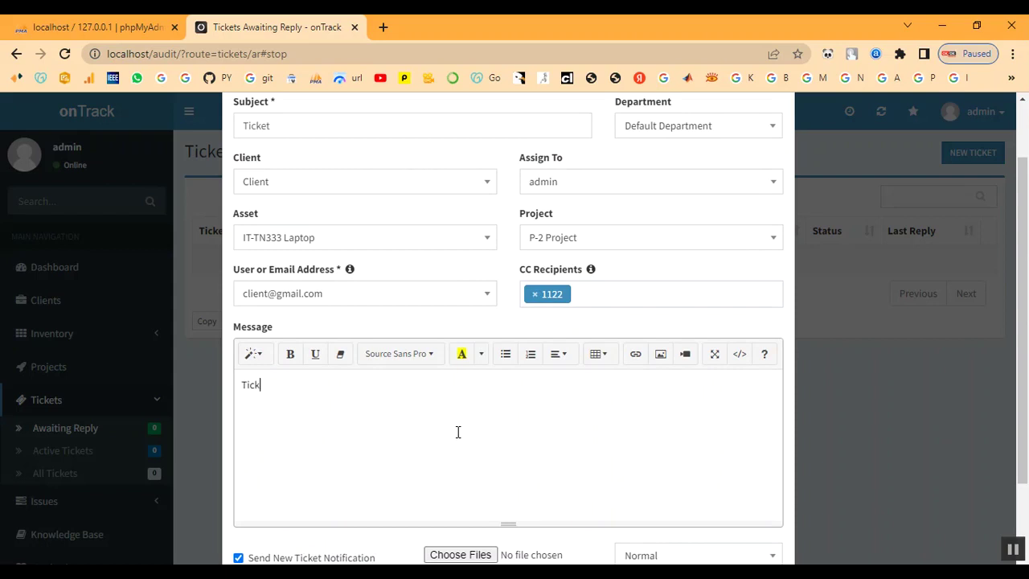
scroll(523, 434, "down", 2)
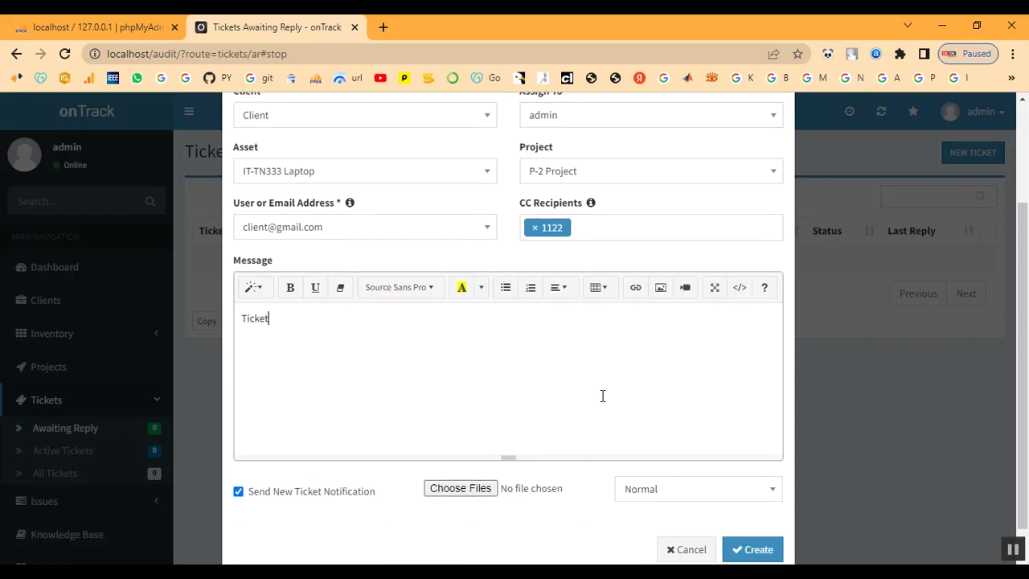
left_click(457, 466)
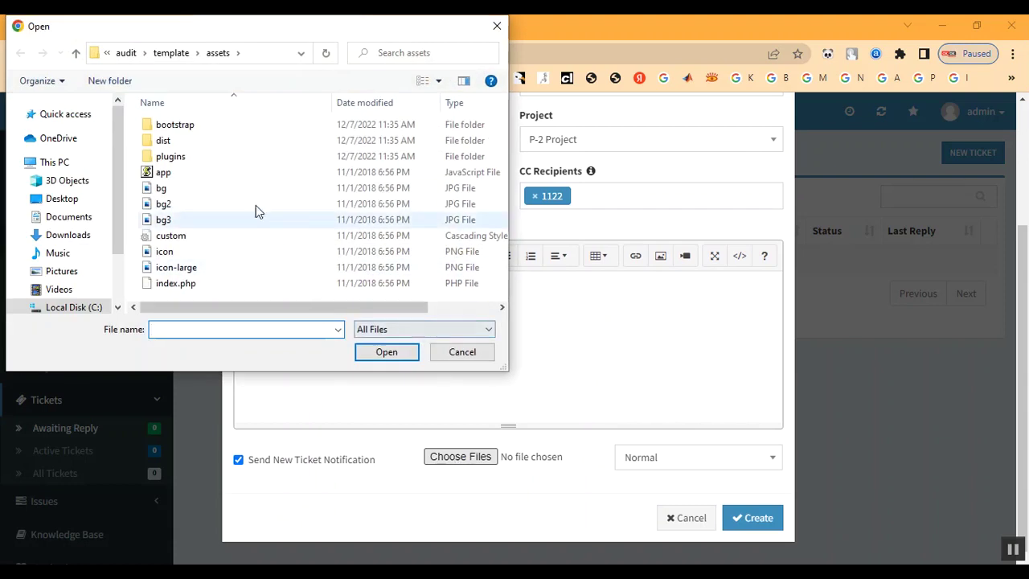
double_click(241, 191)
Set the ticket priority to High and create the ticket.
left_click(664, 456)
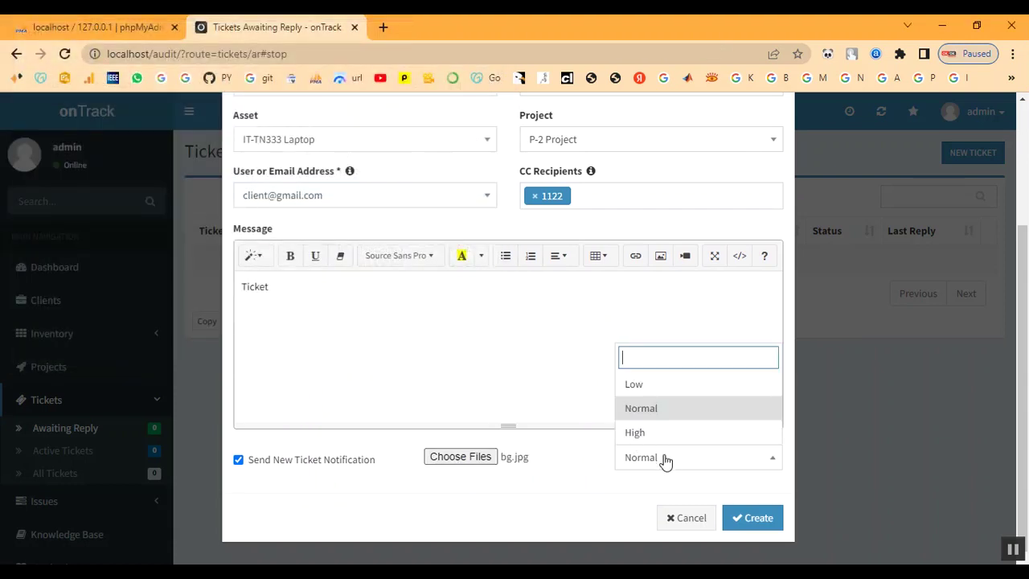
left_click(664, 432)
left_click(753, 521)
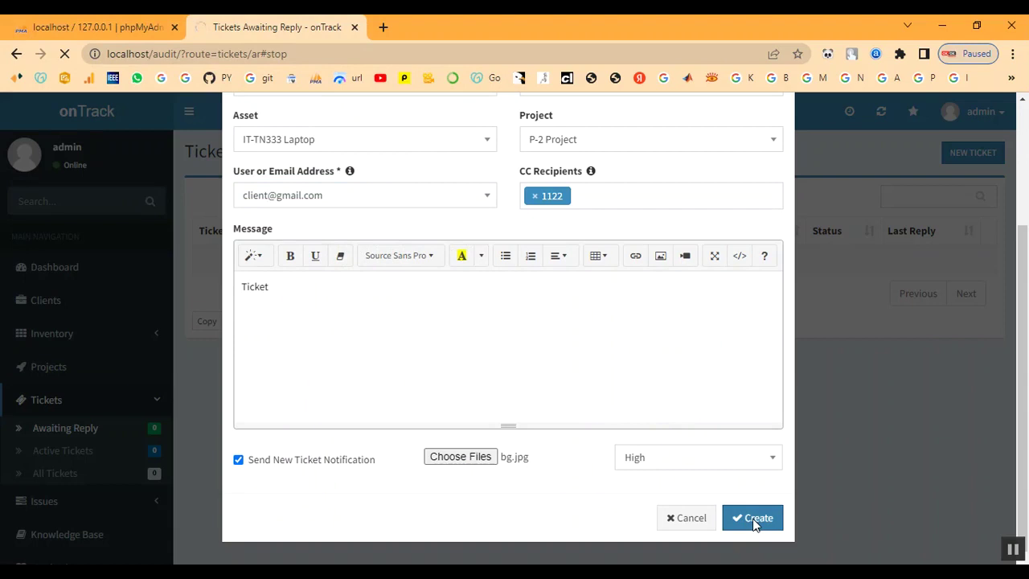
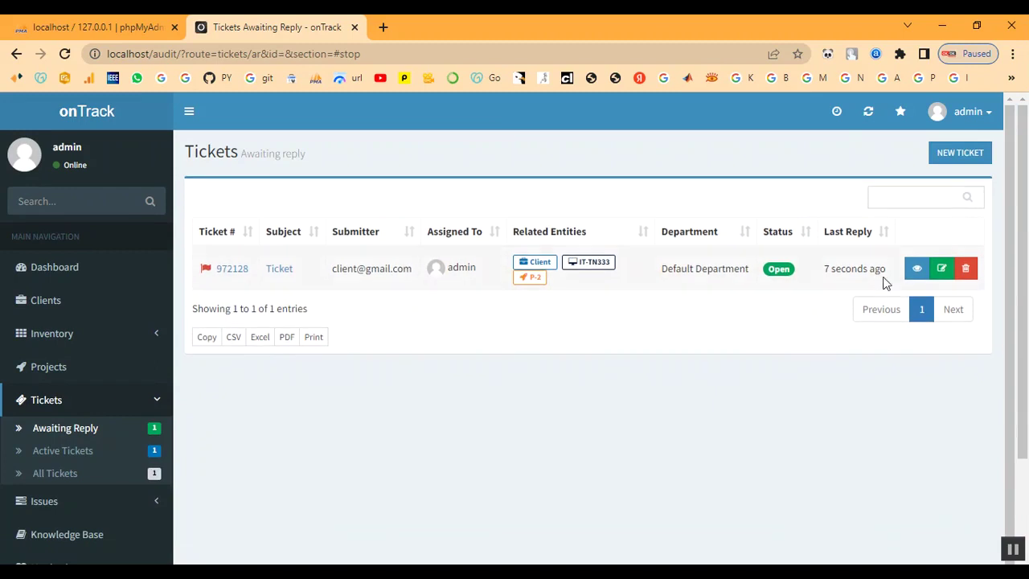
Open ticket #972128 and review its details and the earlier reply carrying 1-bg.jpg.
left_click(285, 271)
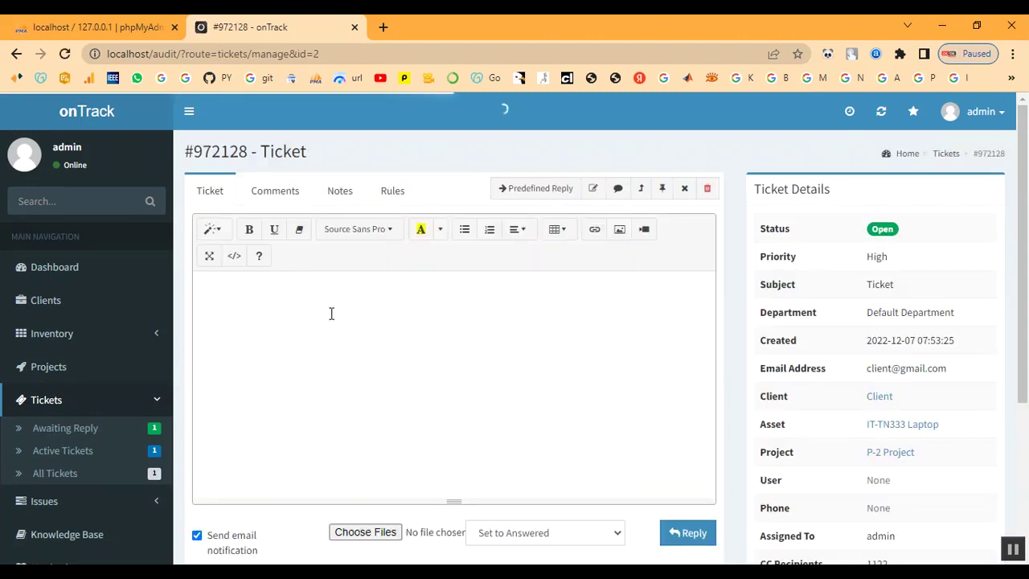
scroll(322, 309, "down", 3)
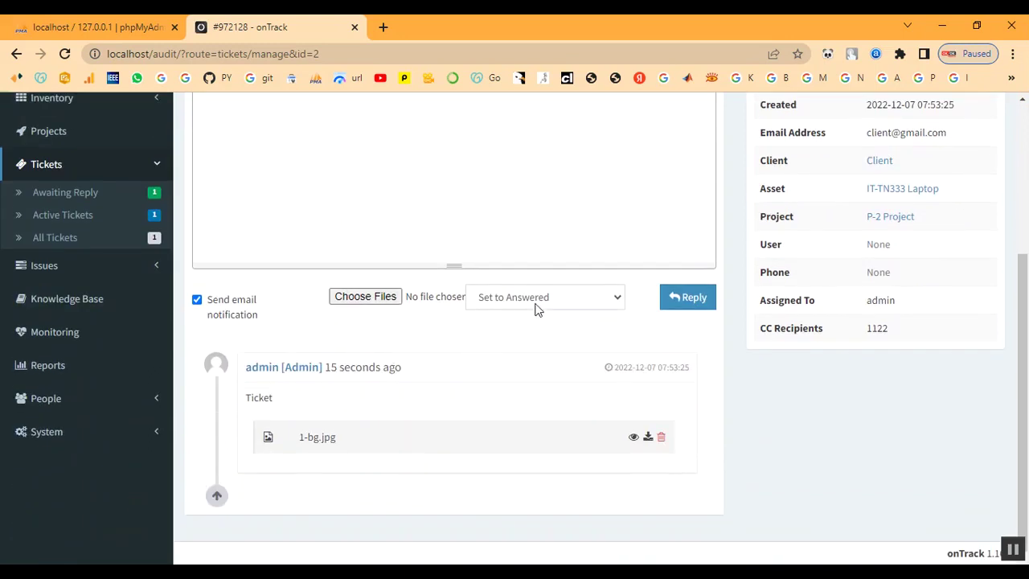
scroll(537, 310, "up", 3)
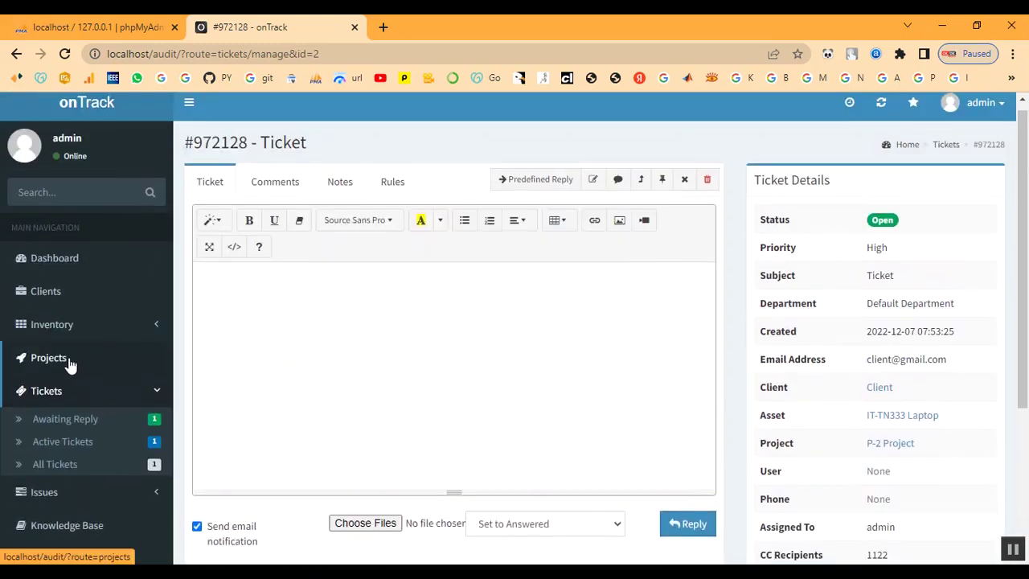
left_click(69, 361)
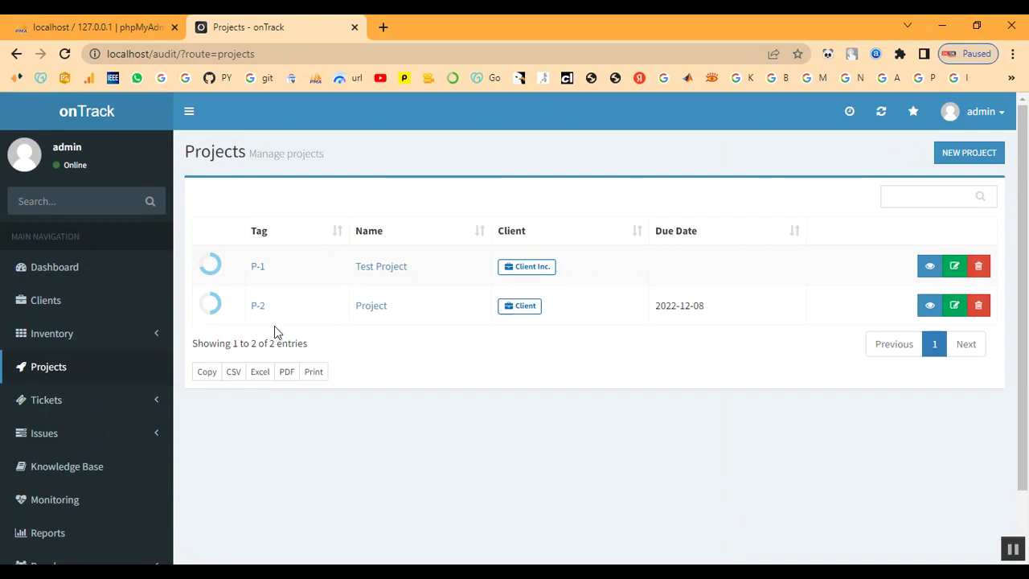
Check project P-2's Tickets tab listing #972128, then return to the Awaiting Reply tickets.
left_click(258, 307)
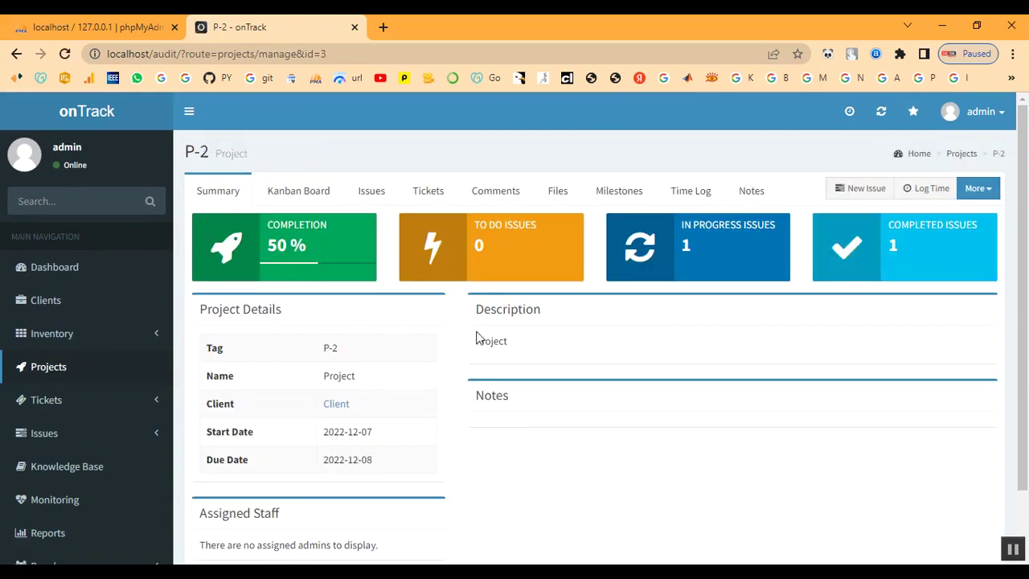
scroll(478, 337, "down", 2)
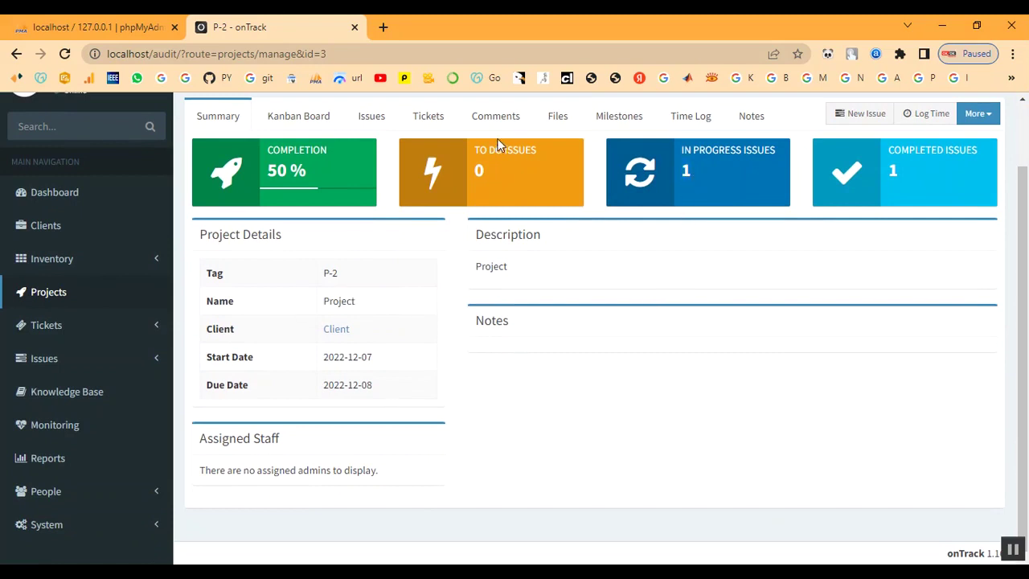
left_click(425, 119)
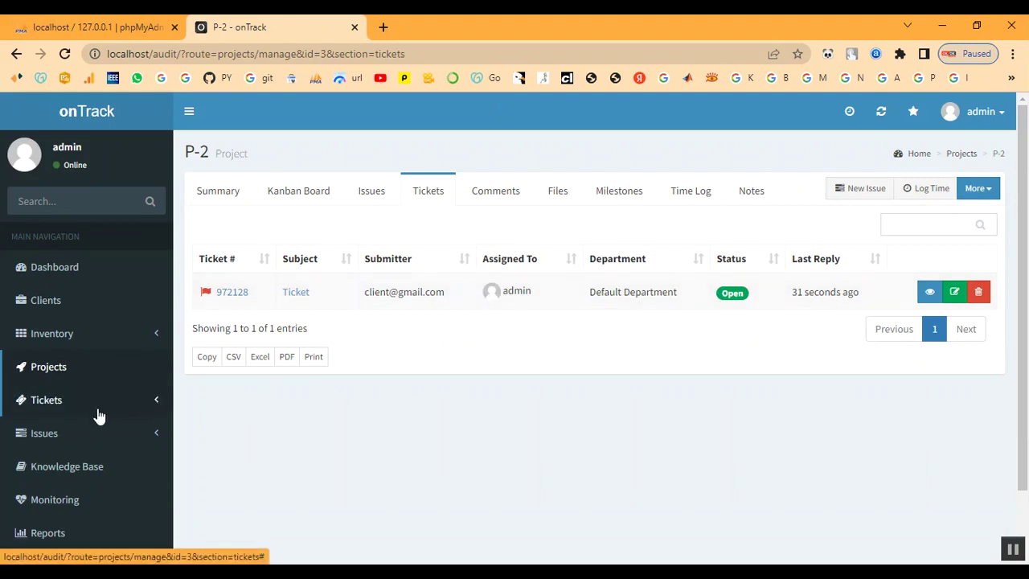
scroll(83, 392, "down", 1)
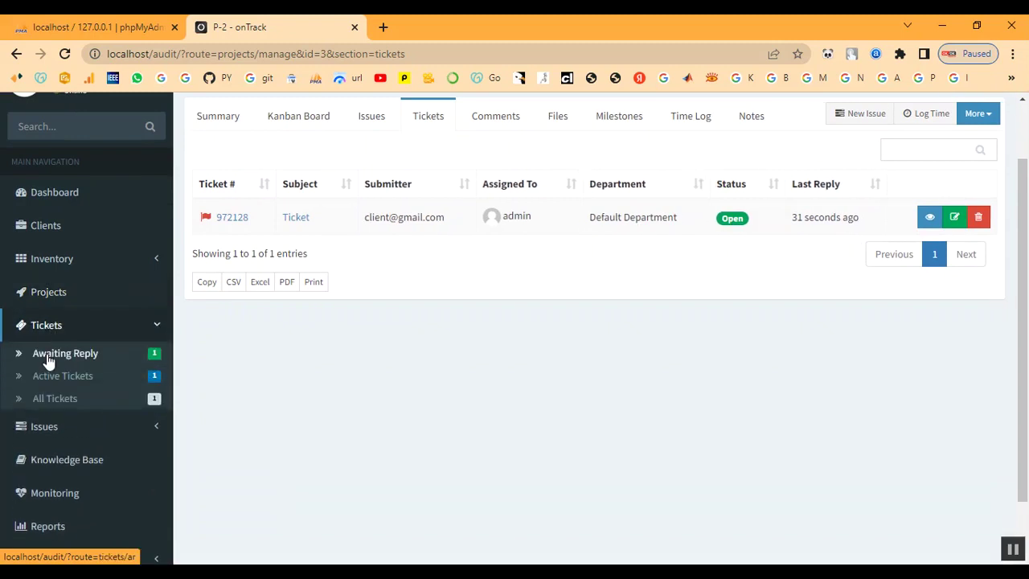
left_click(48, 354)
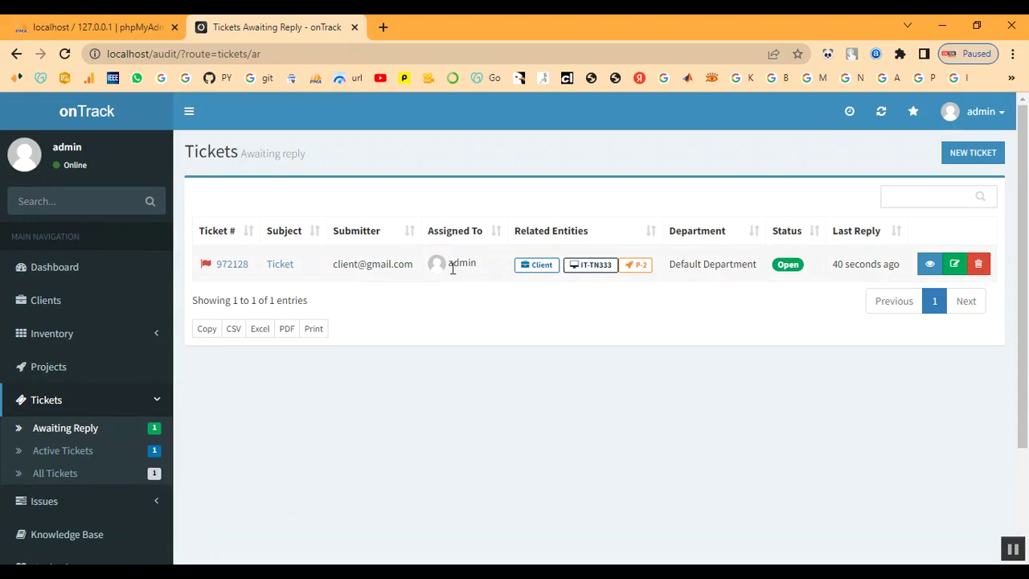
Open ticket #972128 and leave its reply status on 'Set to Answered'.
left_click(278, 265)
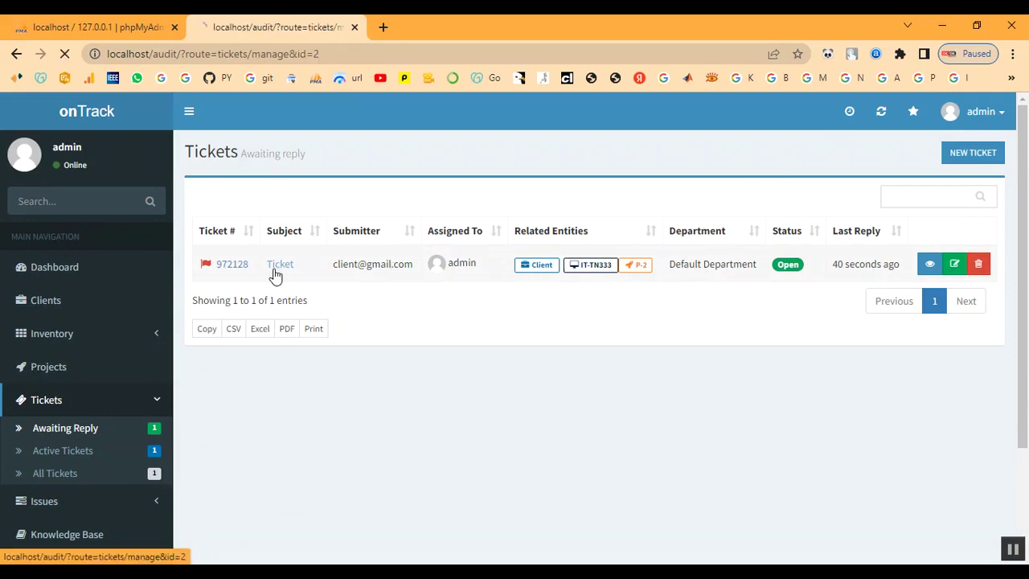
scroll(482, 352, "down", 2)
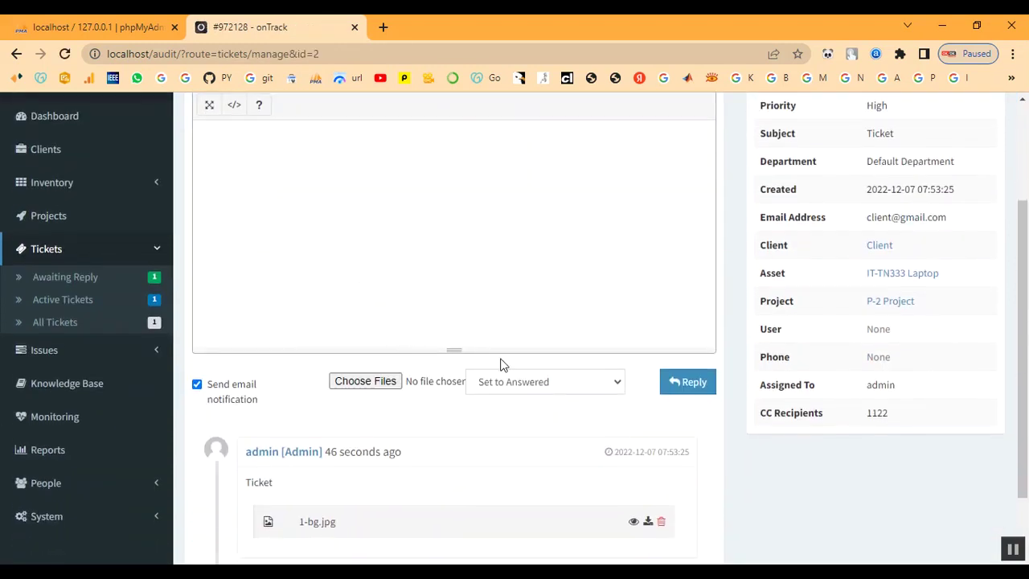
left_click(522, 384)
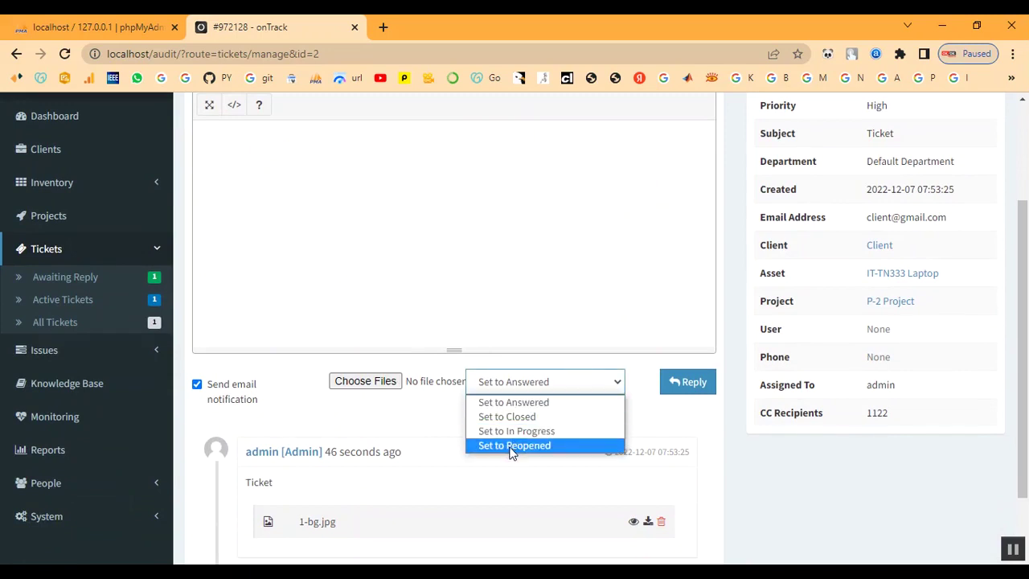
left_click(510, 405)
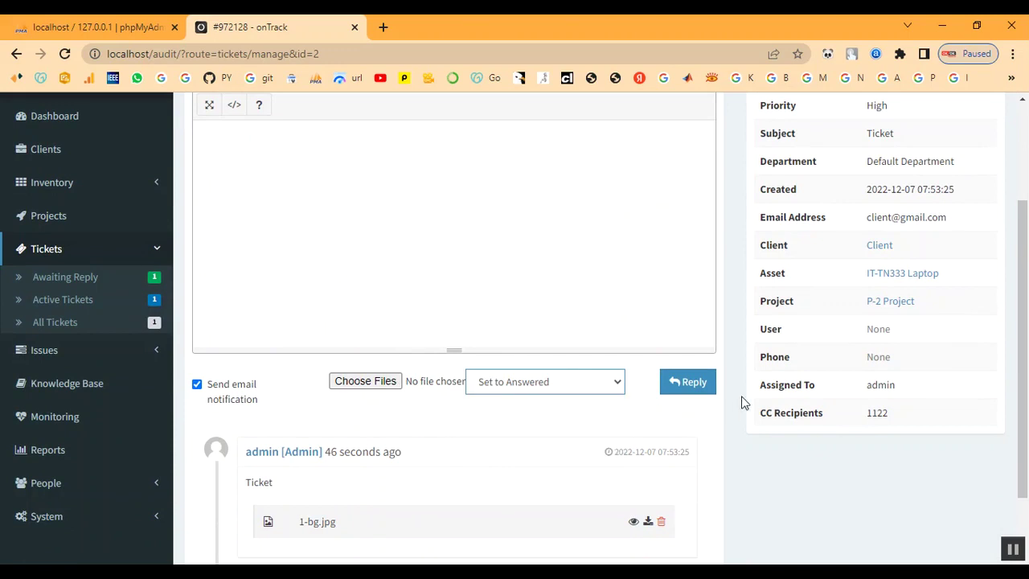
Attach bg2.jpg, post the reply, and confirm the new 4-bg2.jpg reply entry.
left_click(369, 382)
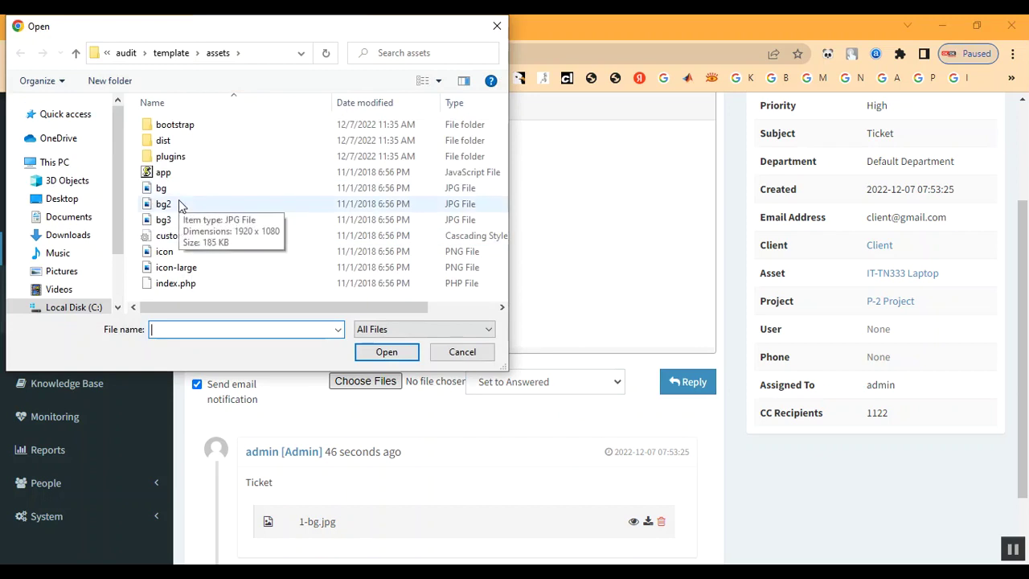
double_click(180, 207)
left_click(683, 385)
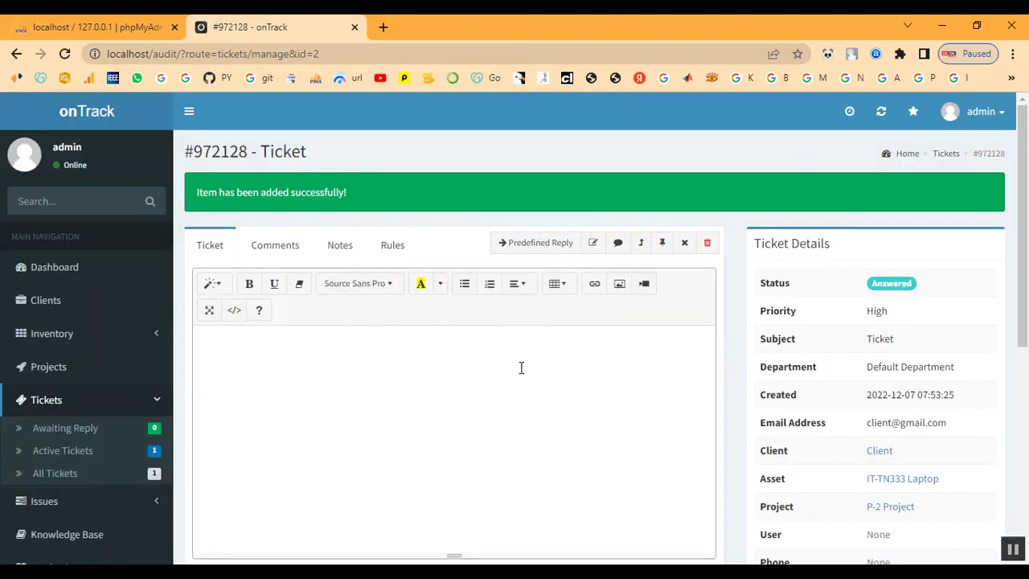
scroll(521, 373, "down", 4)
scroll(519, 386, "up", 4)
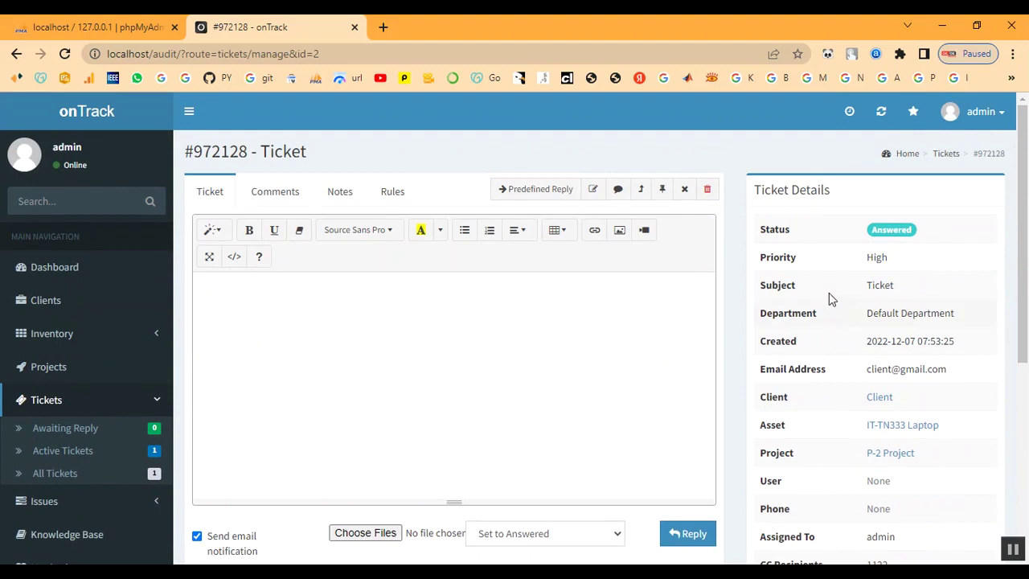
scroll(530, 381, "down", 4)
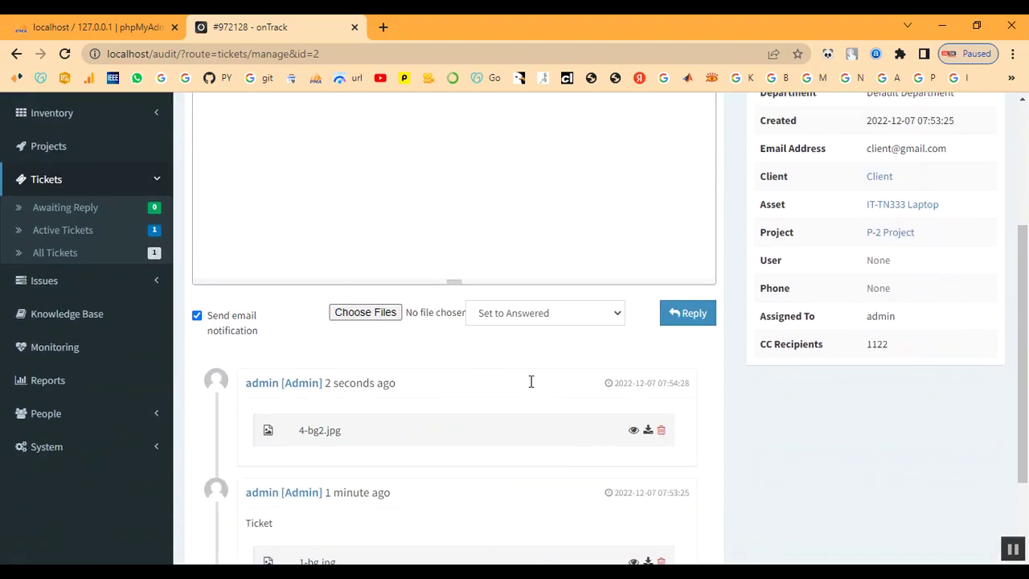
scroll(530, 381, "up", 4)
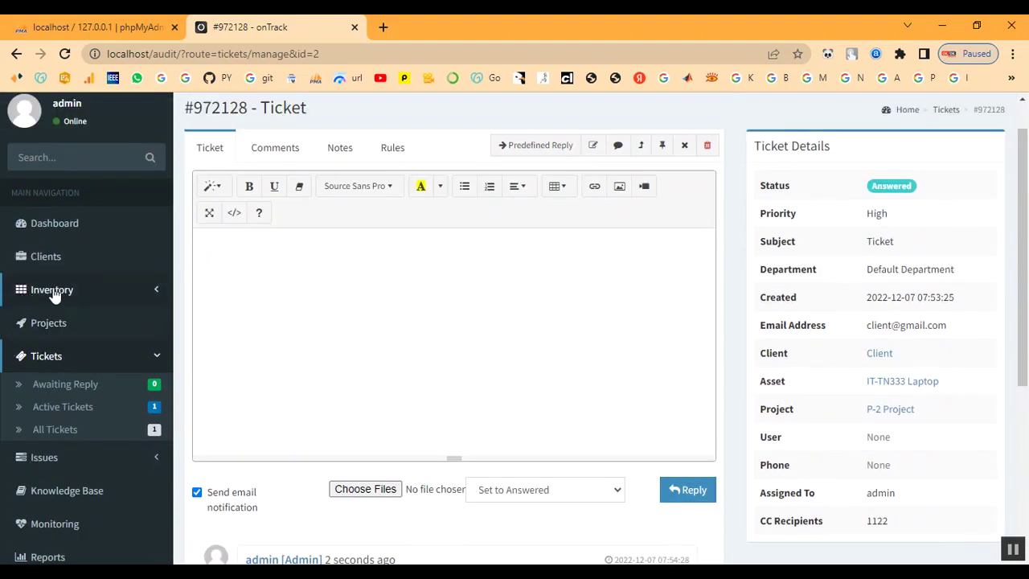
Review project P-2's summary, then list Active Tickets showing #972128 as Answered.
left_click(48, 322)
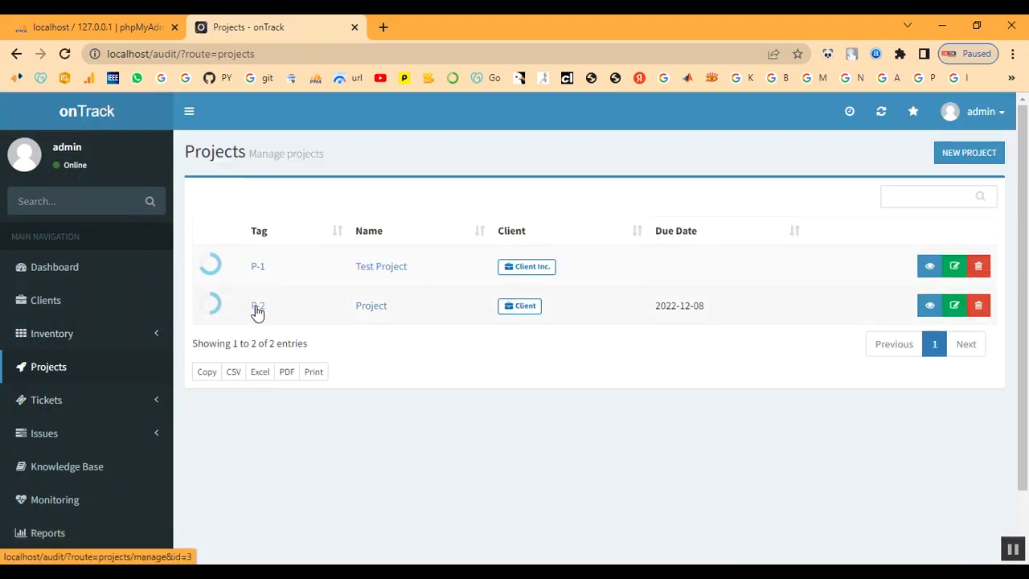
left_click(257, 310)
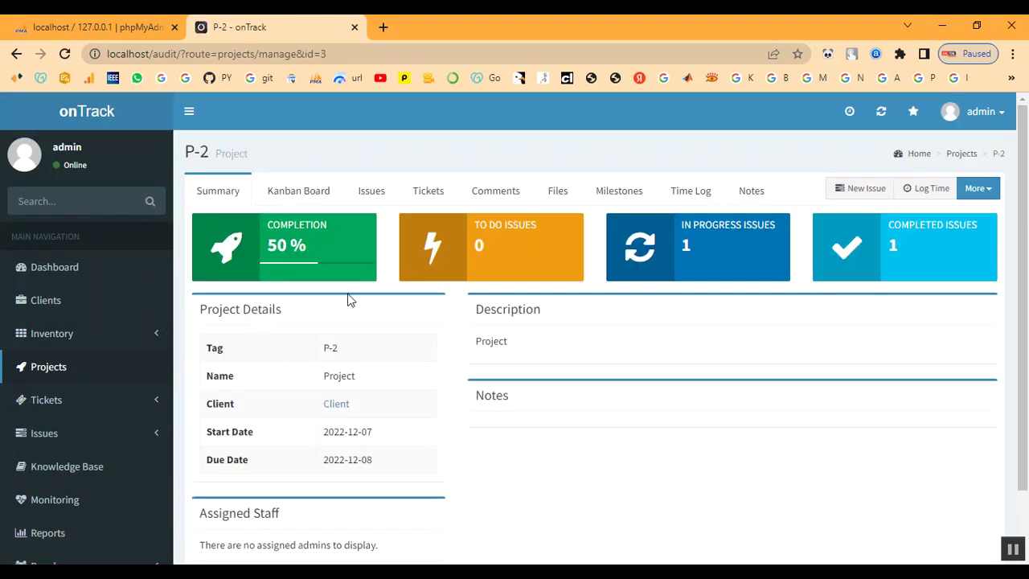
scroll(680, 343, "down", 1)
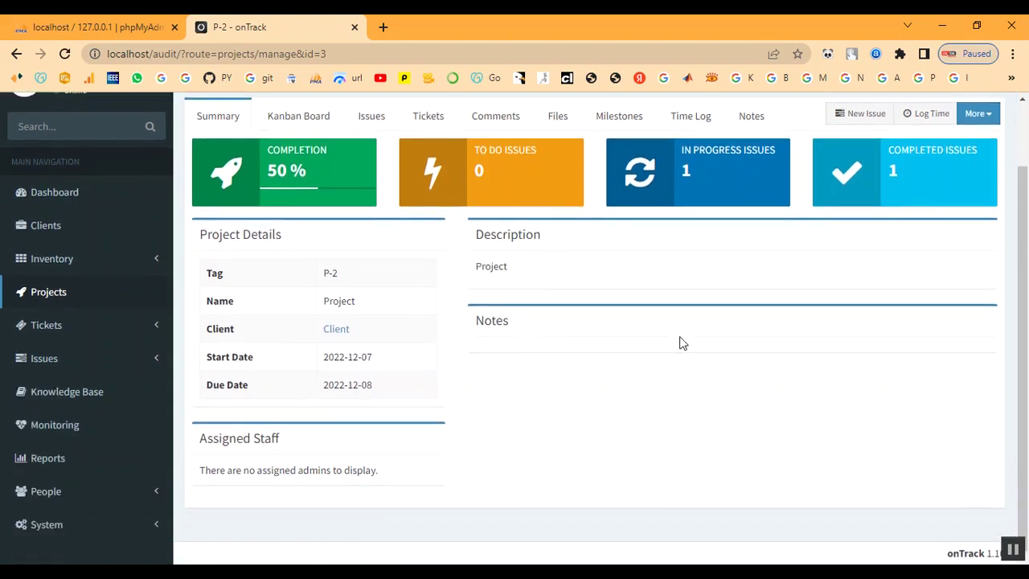
scroll(680, 342, "up", 1)
scroll(104, 419, "down", 1)
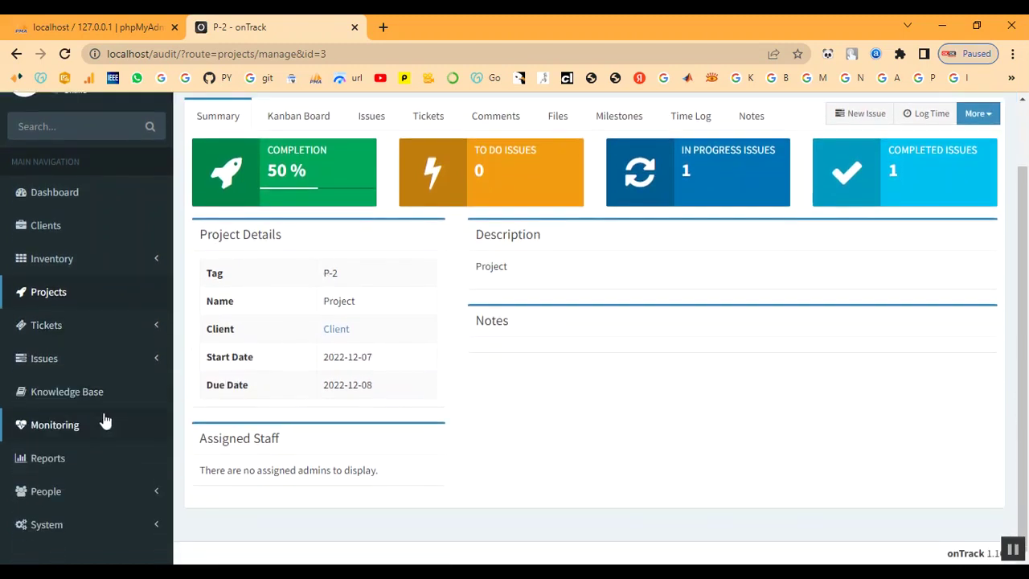
left_click(42, 327)
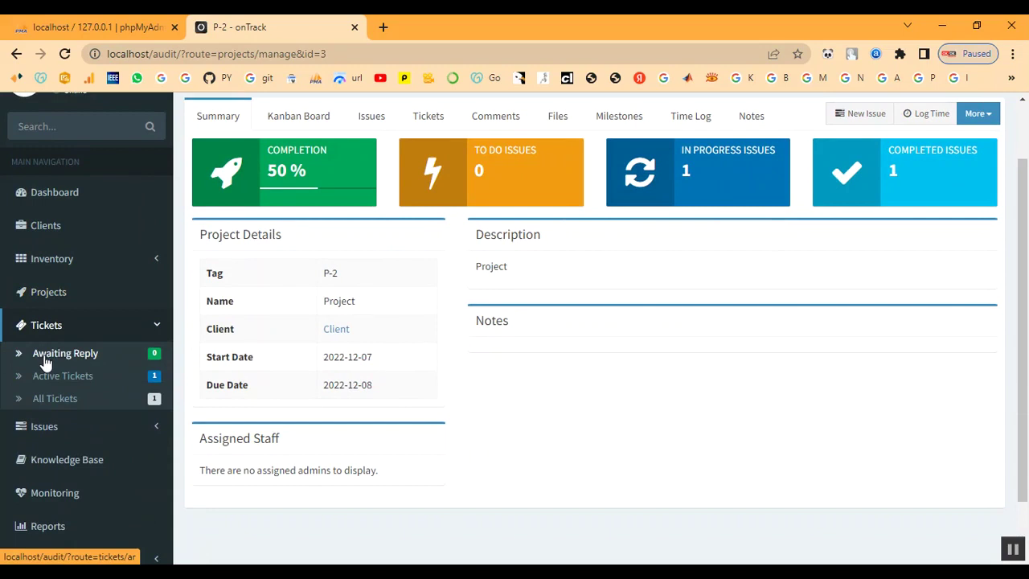
left_click(48, 376)
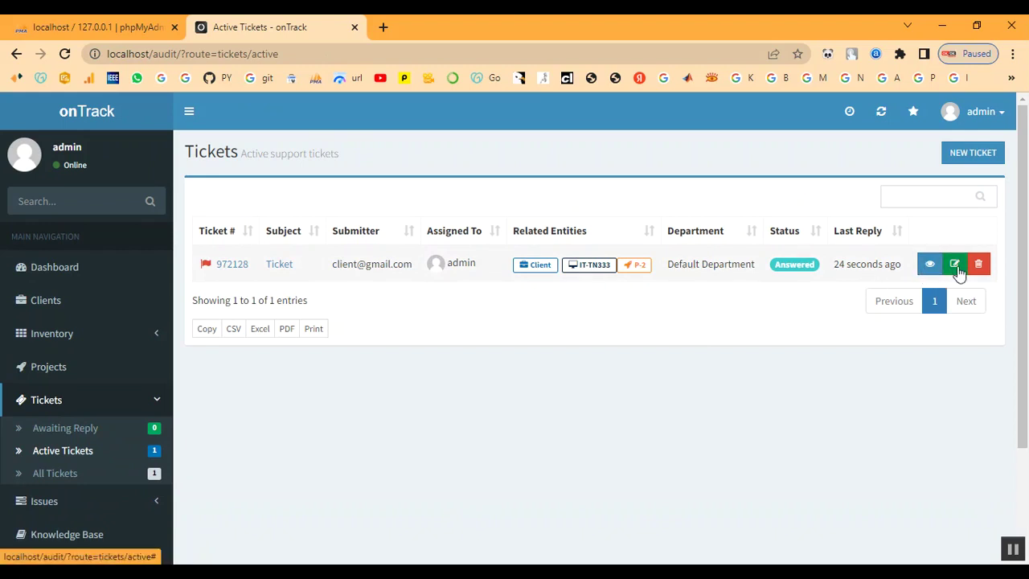
Edit ticket #972128, set its status to Closed, and save it.
left_click(955, 265)
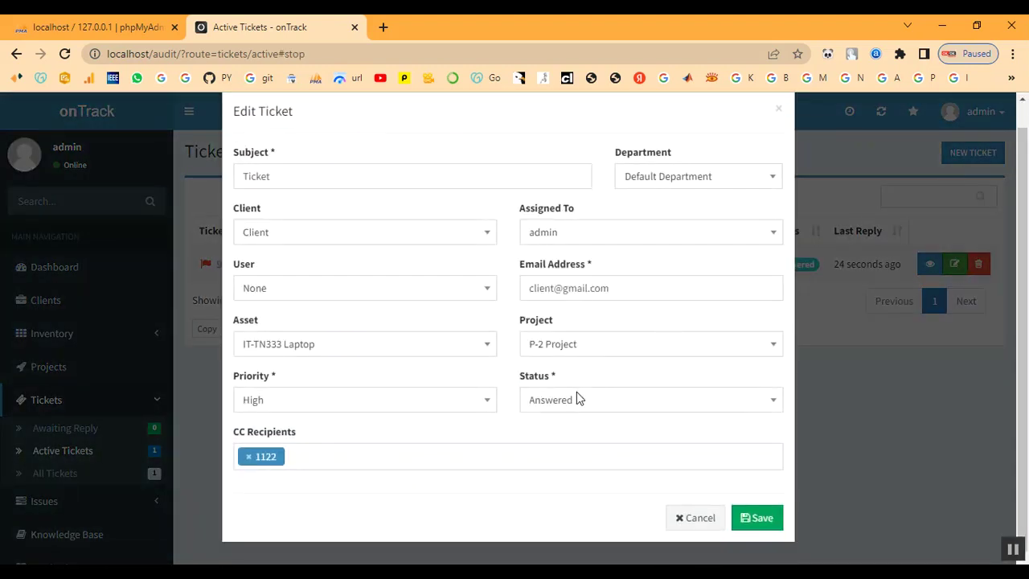
left_click(576, 402)
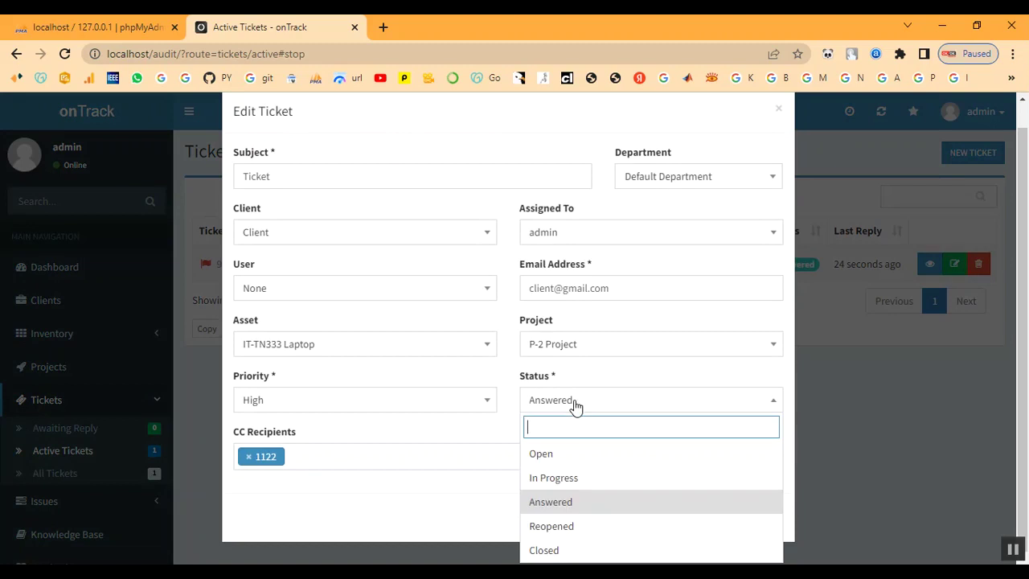
left_click(563, 551)
scroll(373, 428, "up", 1)
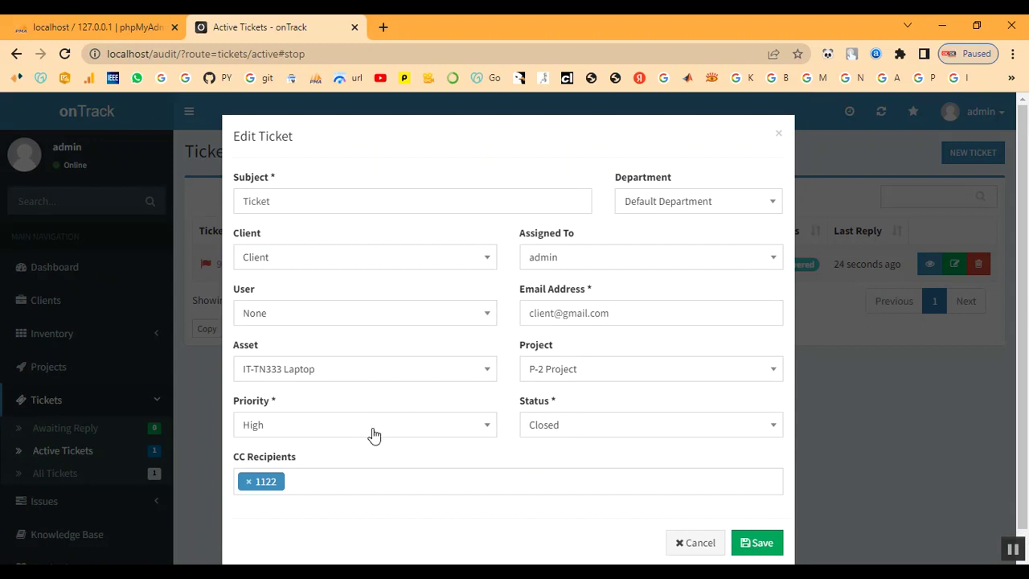
scroll(722, 474, "down", 1)
left_click(750, 519)
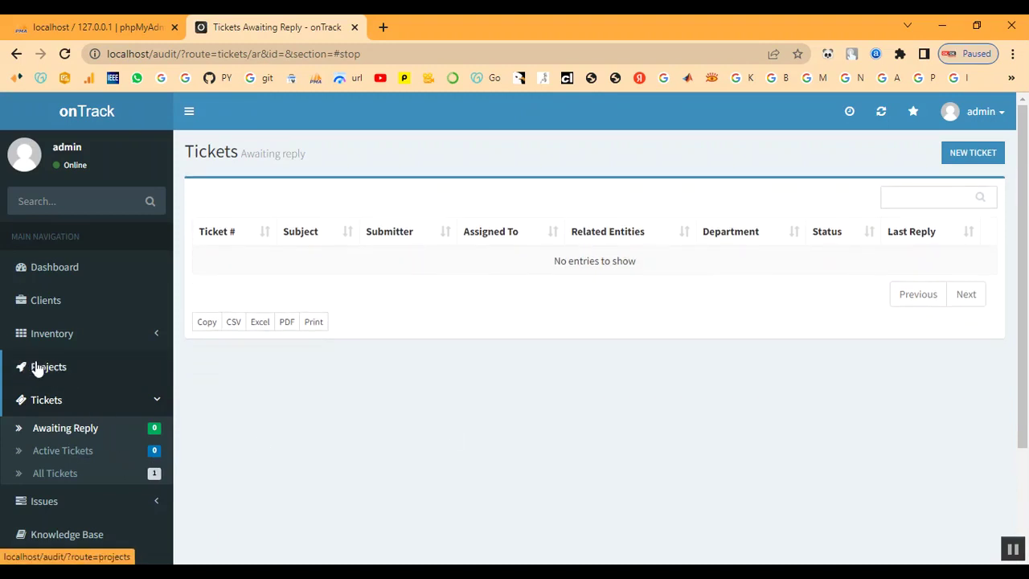
Open project P-2's details and follow its Client link.
left_click(37, 368)
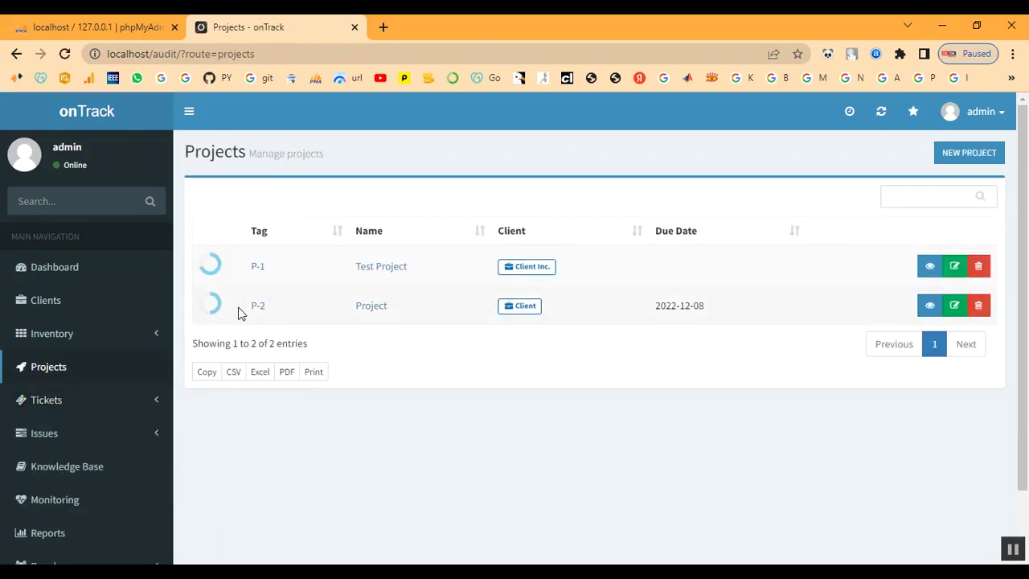
left_click(254, 309)
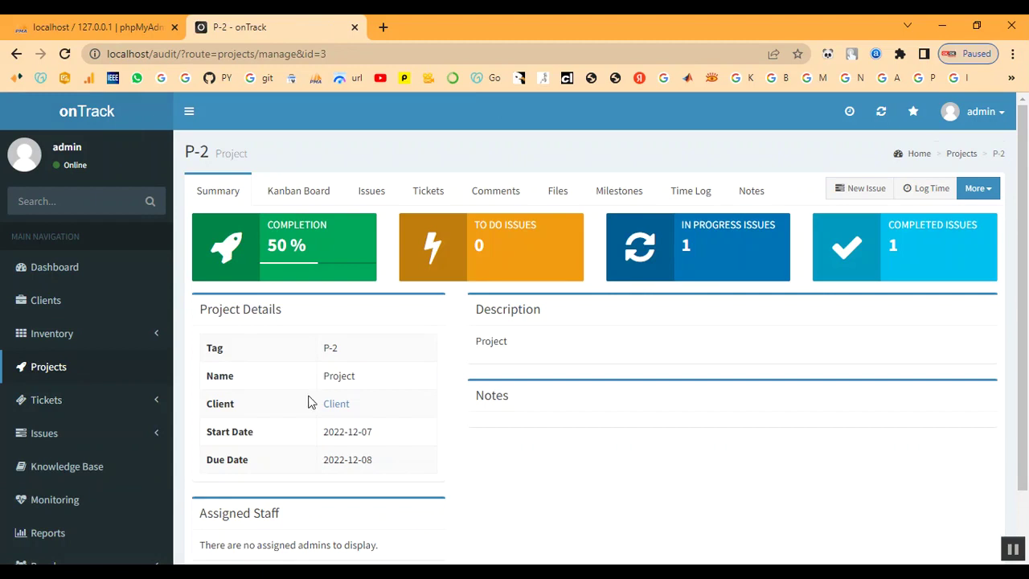
scroll(310, 403, "down", 2)
left_click(337, 330)
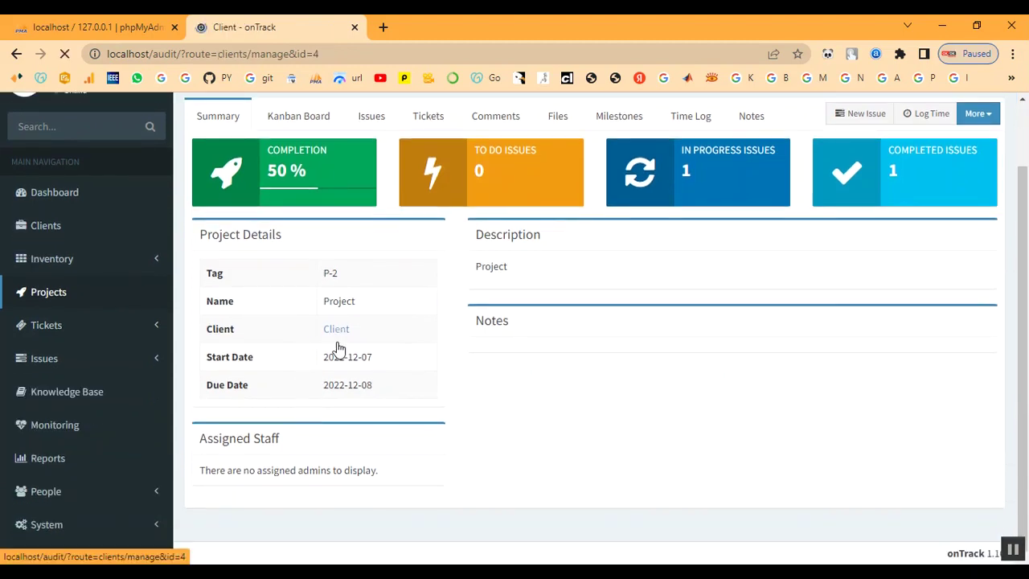
Review the client summary: 1 asset, 1 license, 1 project and 0 users.
scroll(447, 414, "down", 2)
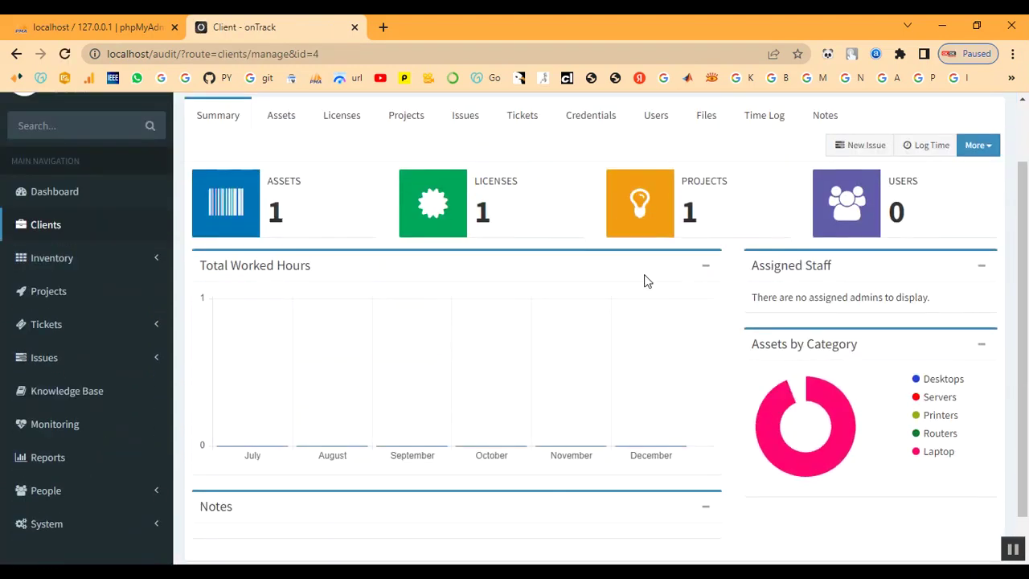
left_click_drag(685, 209, 714, 214)
left_click(715, 214)
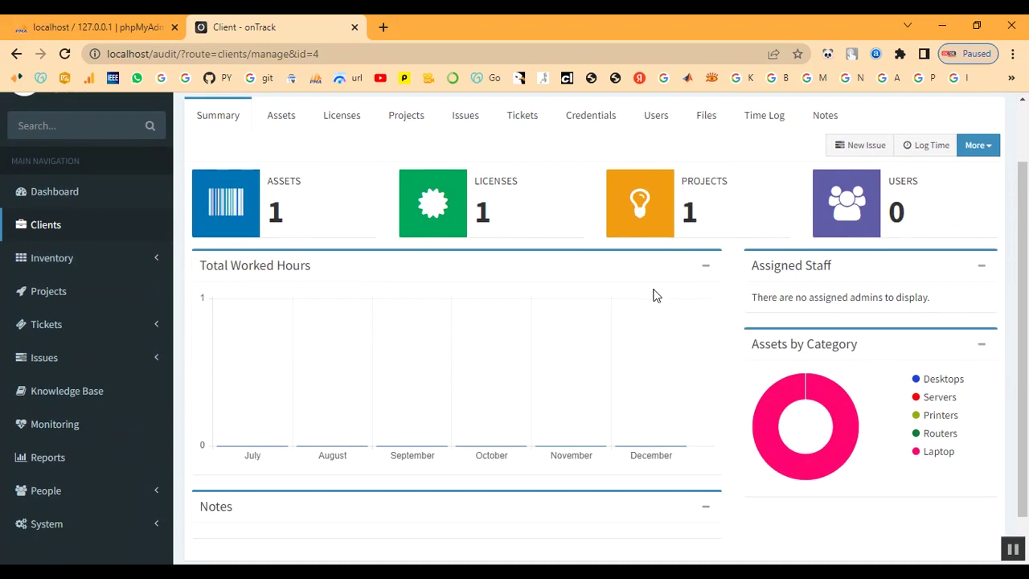
scroll(393, 370, "down", 1)
scroll(394, 371, "up", 3)
scroll(24, 434, "down", 2)
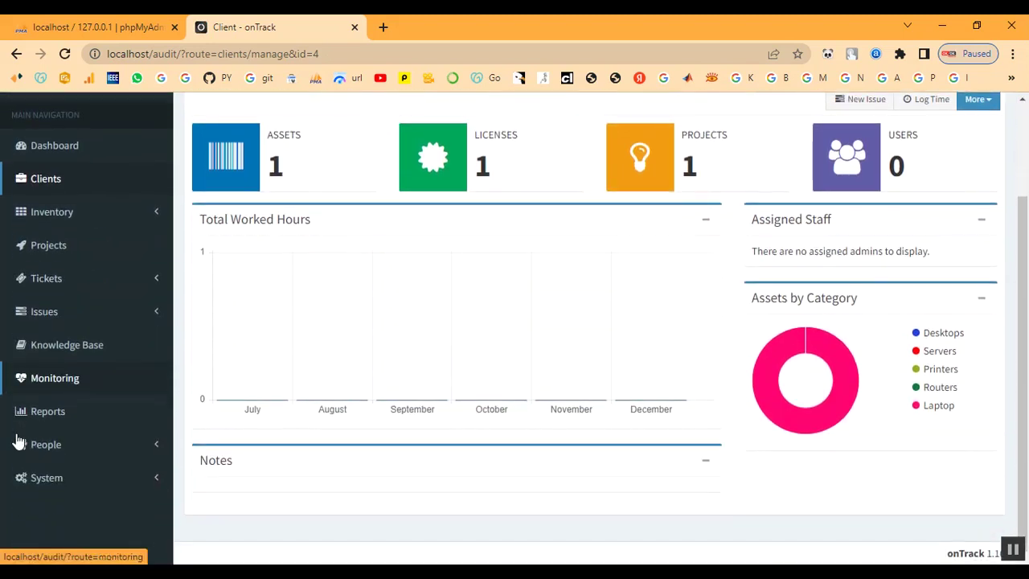
left_click(48, 278)
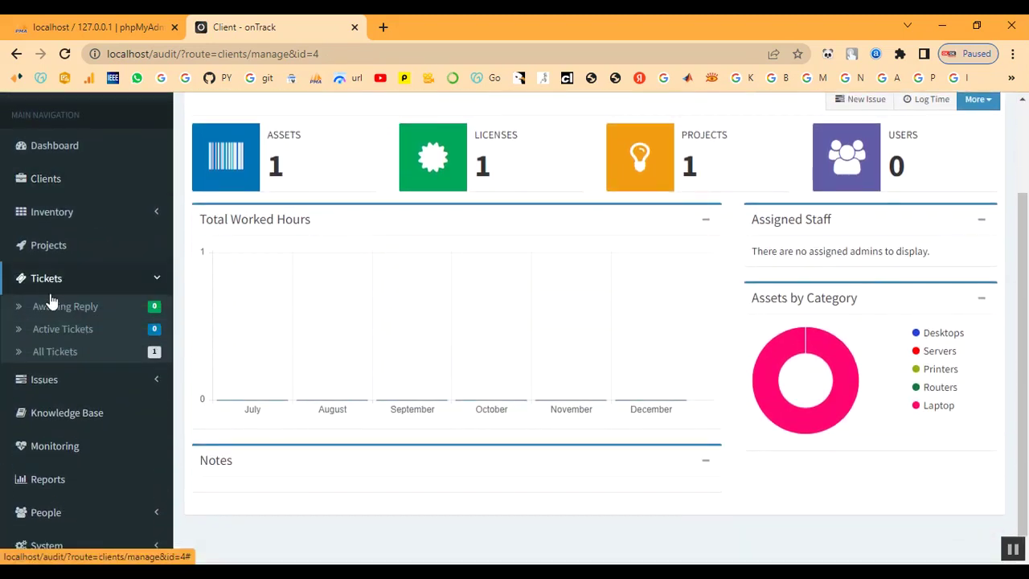
Open closed ticket #972128 from All Tickets and show its reply status options.
left_click(50, 351)
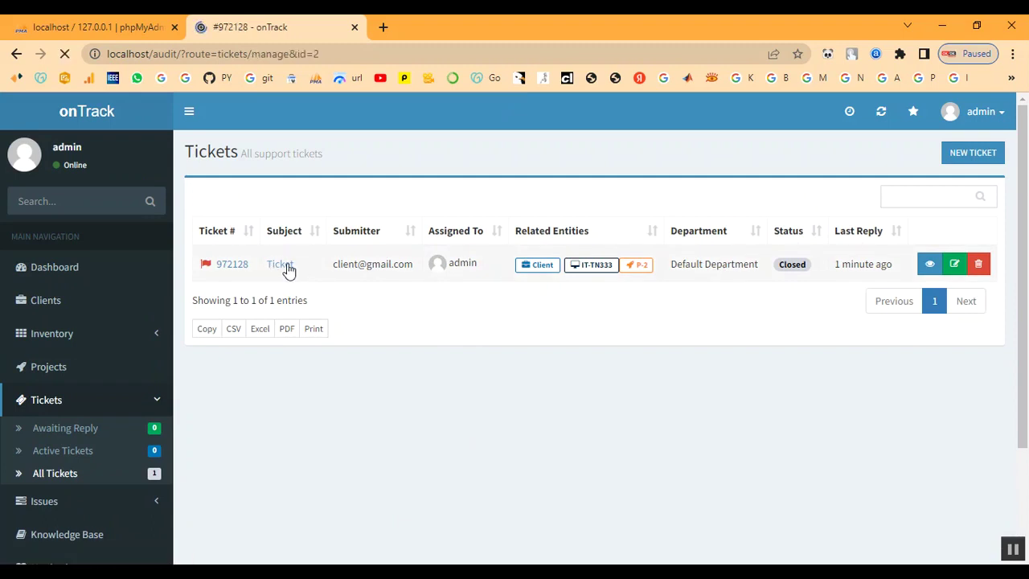
scroll(563, 424, "down", 2)
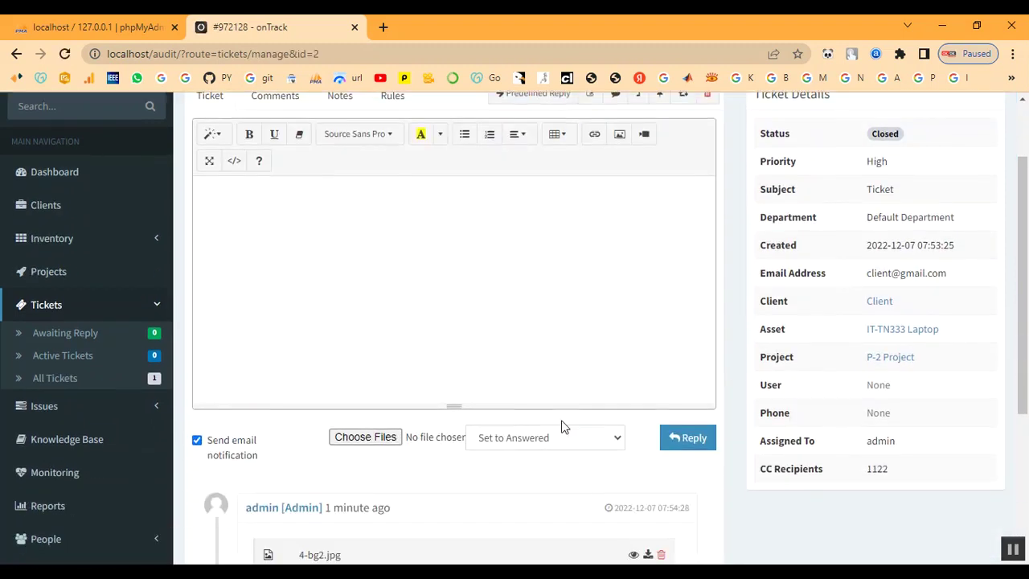
left_click(527, 380)
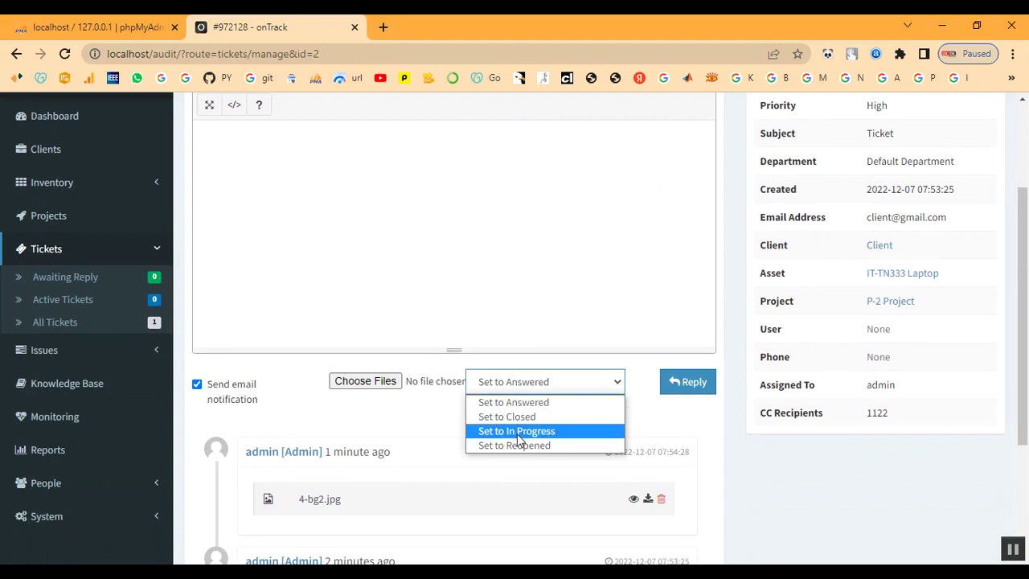
Reply to #972128 with 'Set to Reopened', then confirm it appears under Awaiting Reply.
left_click(518, 432)
left_click(539, 397)
left_click(539, 451)
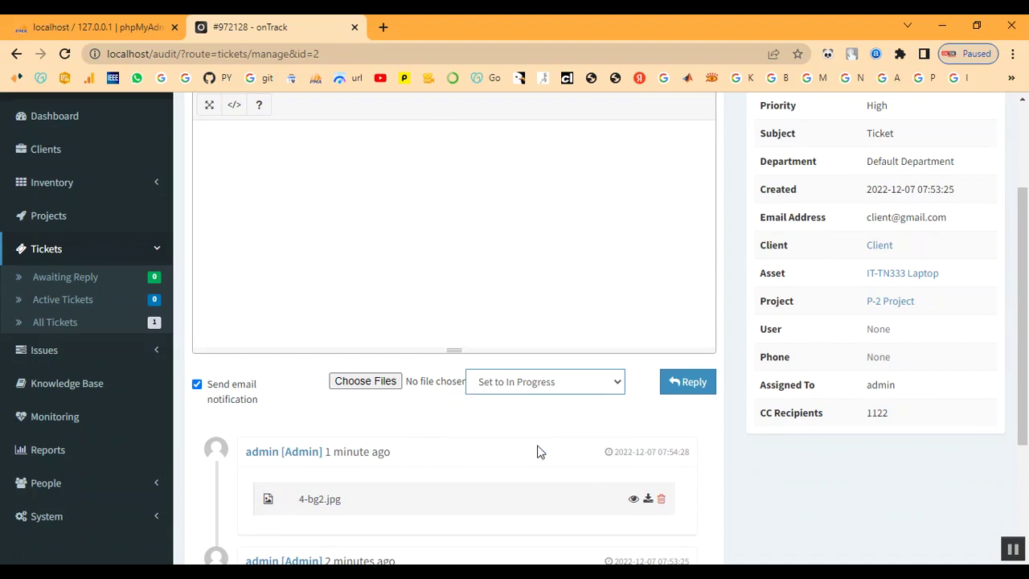
left_click(687, 390)
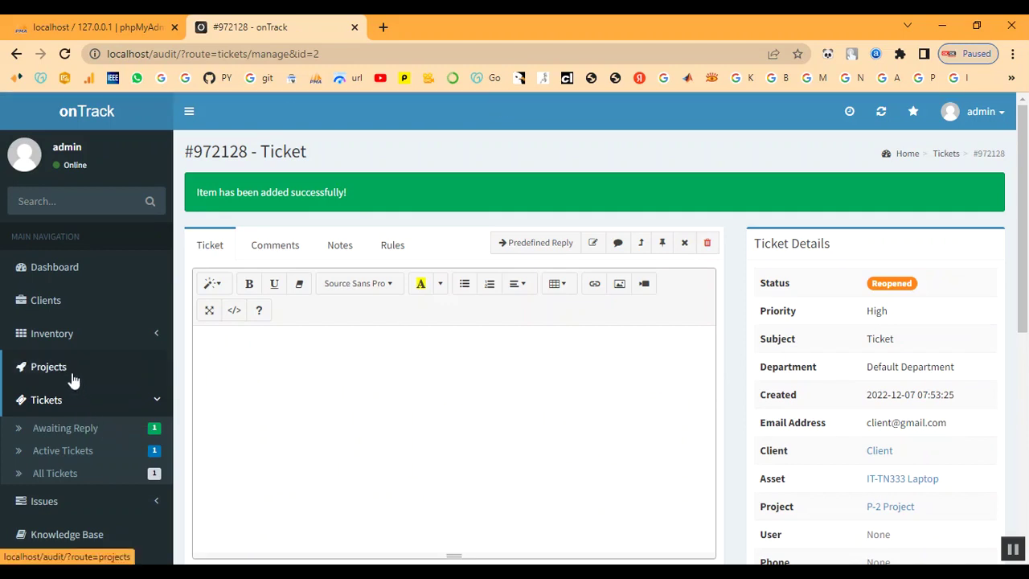
left_click(76, 430)
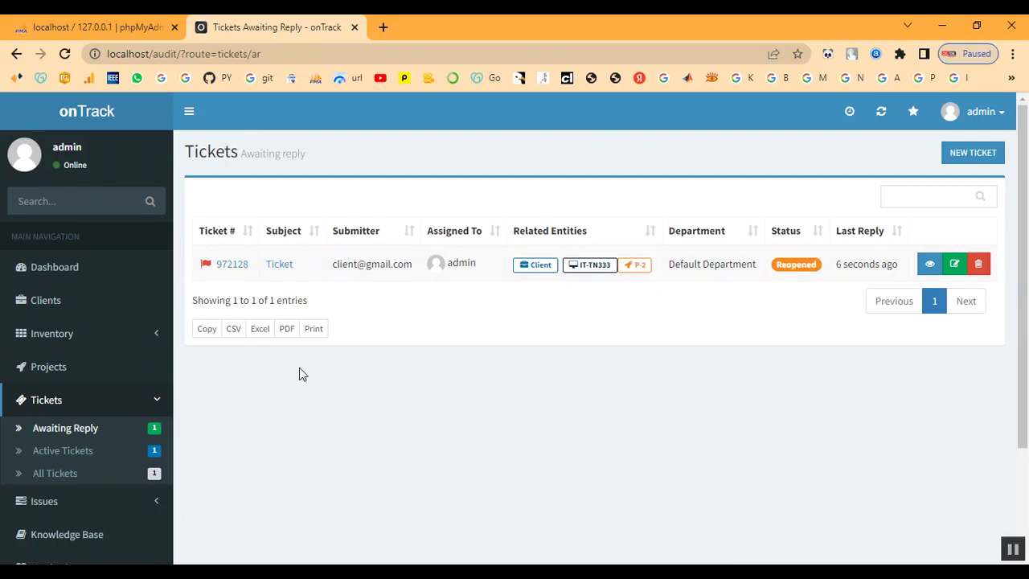
left_click(54, 370)
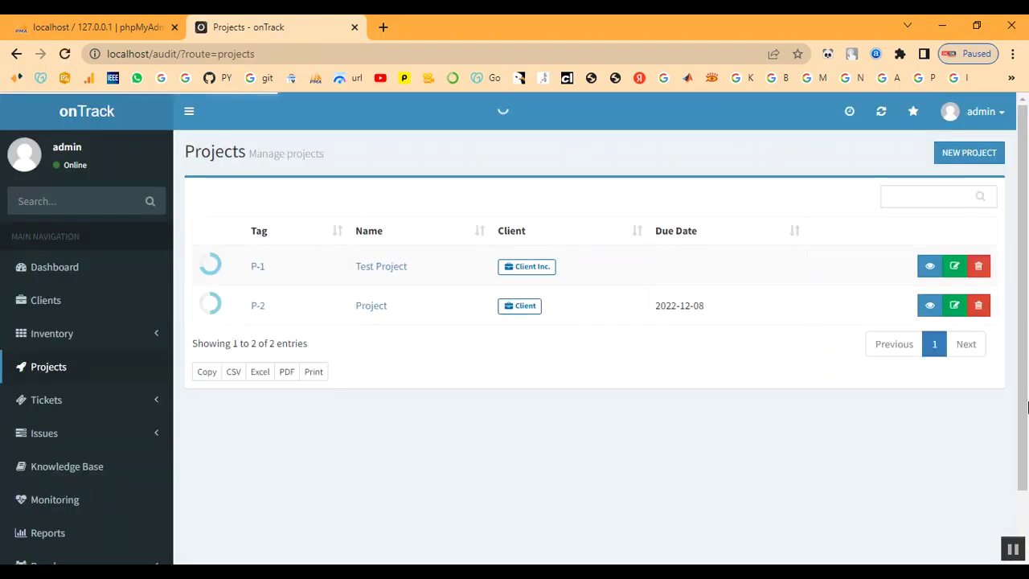
View P-2's summary, then list Active Issues: Ticket and the overdue Reconfigure DNS server.
left_click(259, 309)
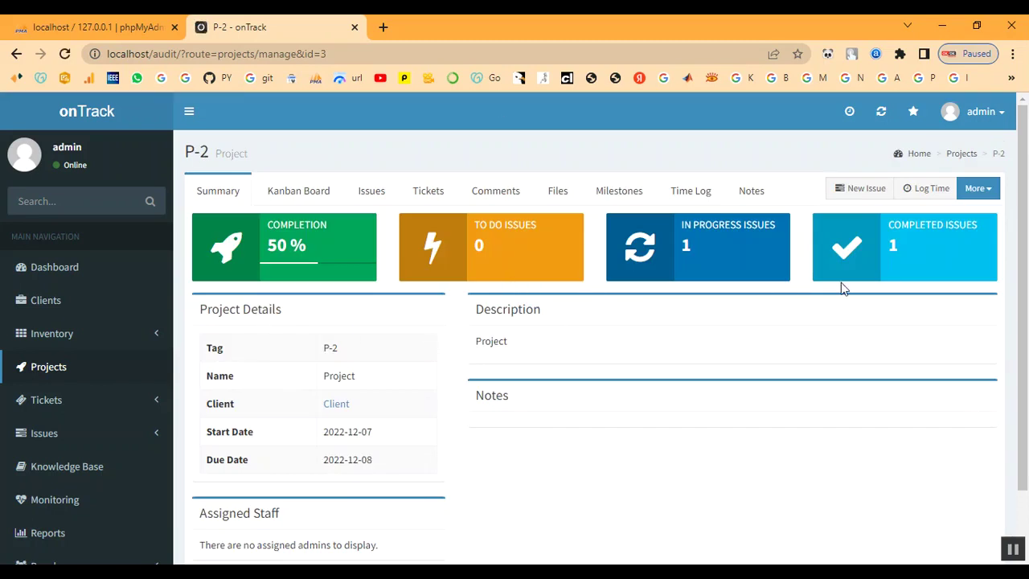
scroll(705, 416, "down", 1)
scroll(704, 416, "up", 1)
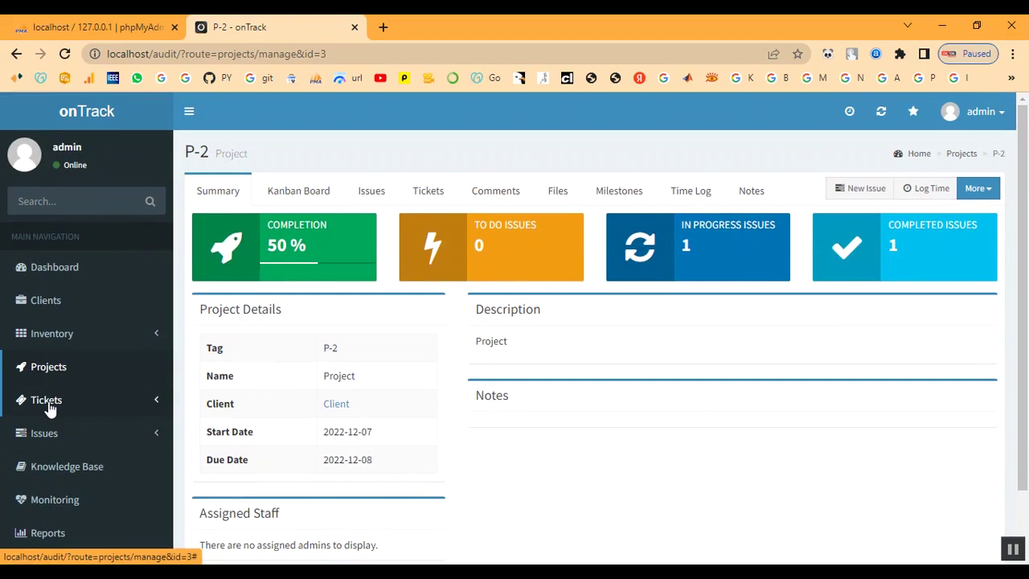
left_click(51, 406)
scroll(50, 410, "down", 1)
scroll(49, 410, "down", 1)
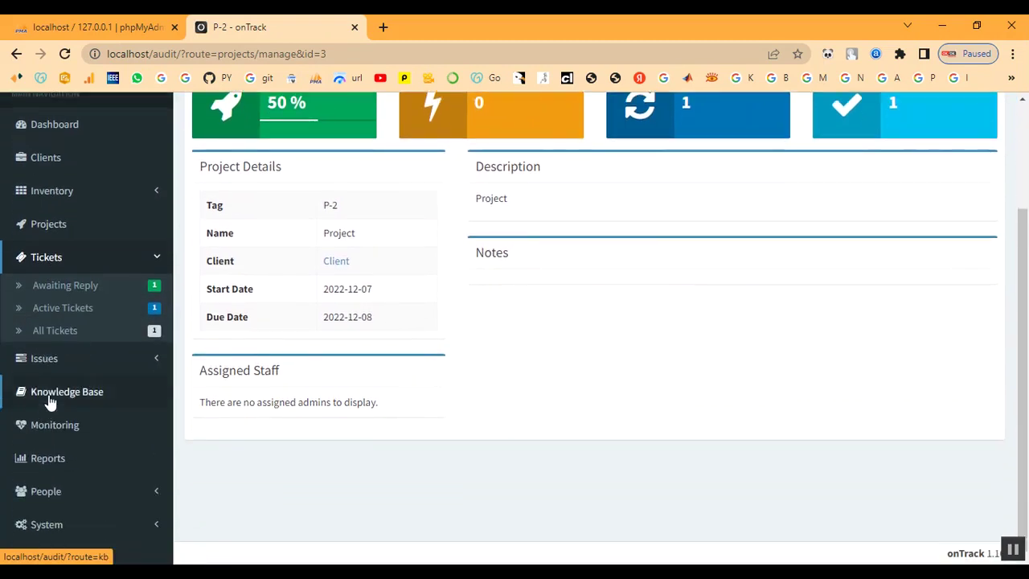
left_click(50, 364)
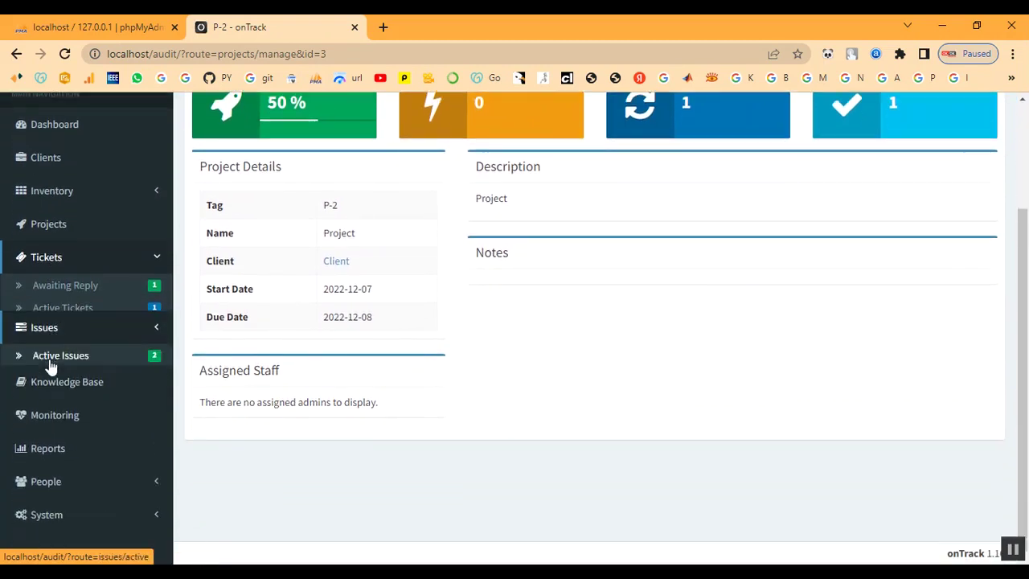
left_click(57, 342)
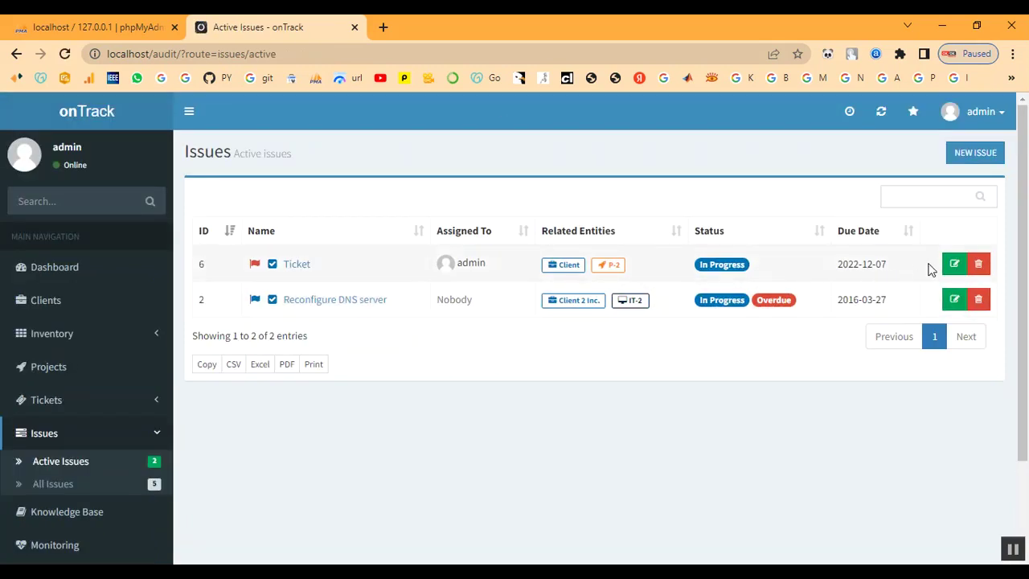
Set the status of the issue 'Ticket' to Done and save it.
left_click(954, 263)
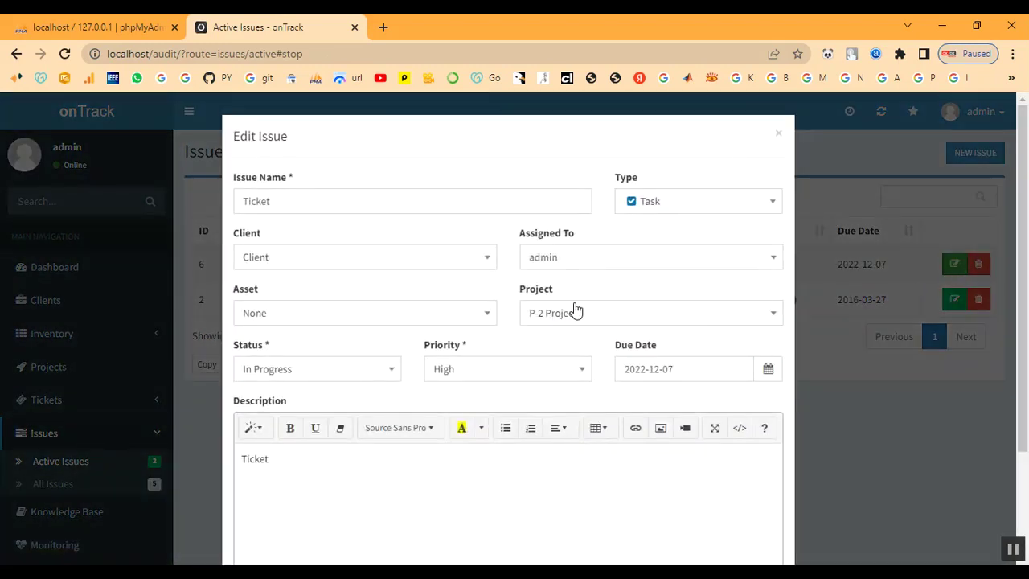
scroll(574, 311, "down", 1)
scroll(460, 385, "down", 1)
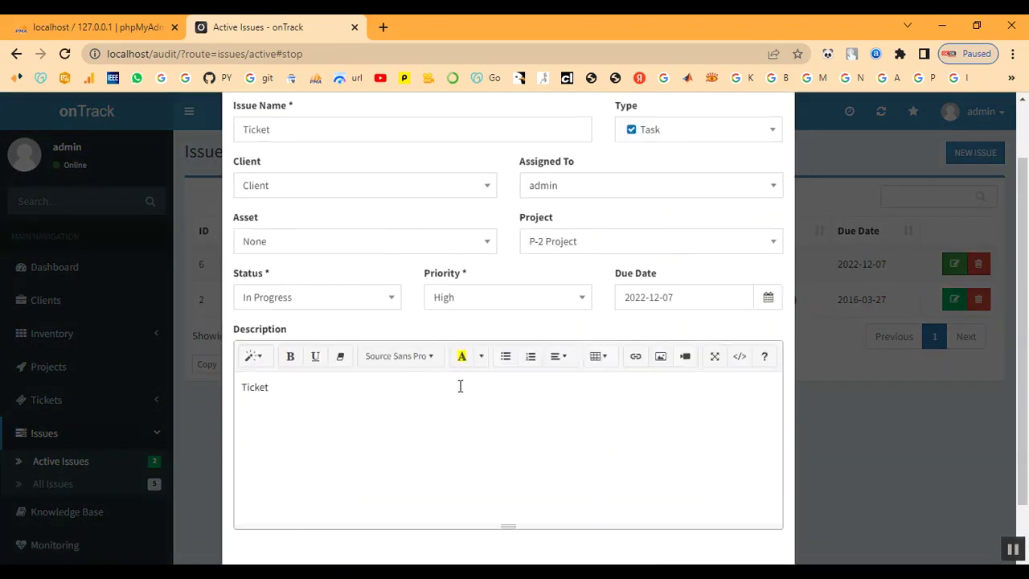
scroll(417, 386, "up", 2)
left_click(351, 369)
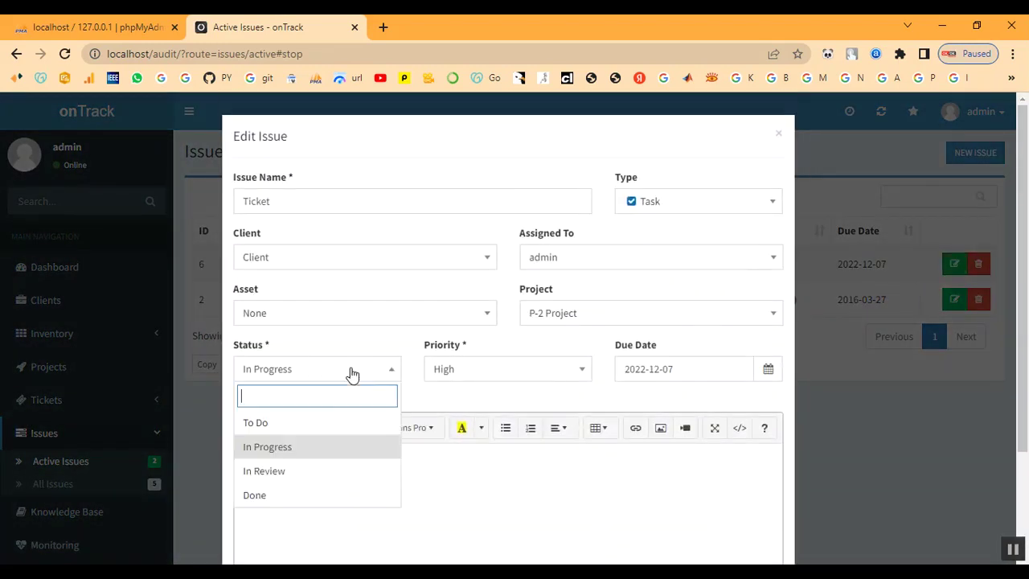
left_click(299, 495)
scroll(518, 458, "down", 2)
left_click(749, 514)
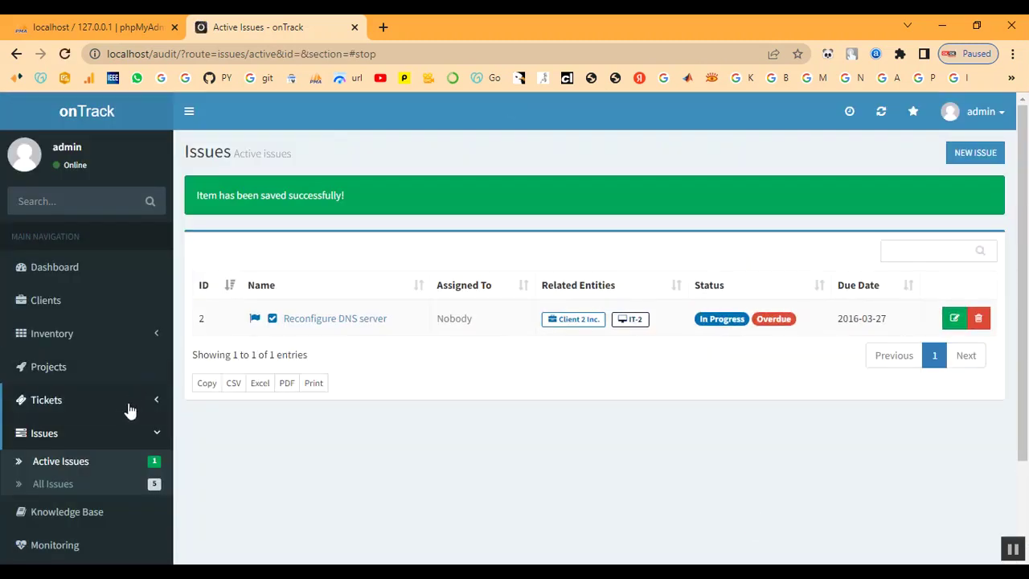
Confirm project P-2 shows 100% completion with 2 completed issues, then go to host monitoring.
left_click(31, 371)
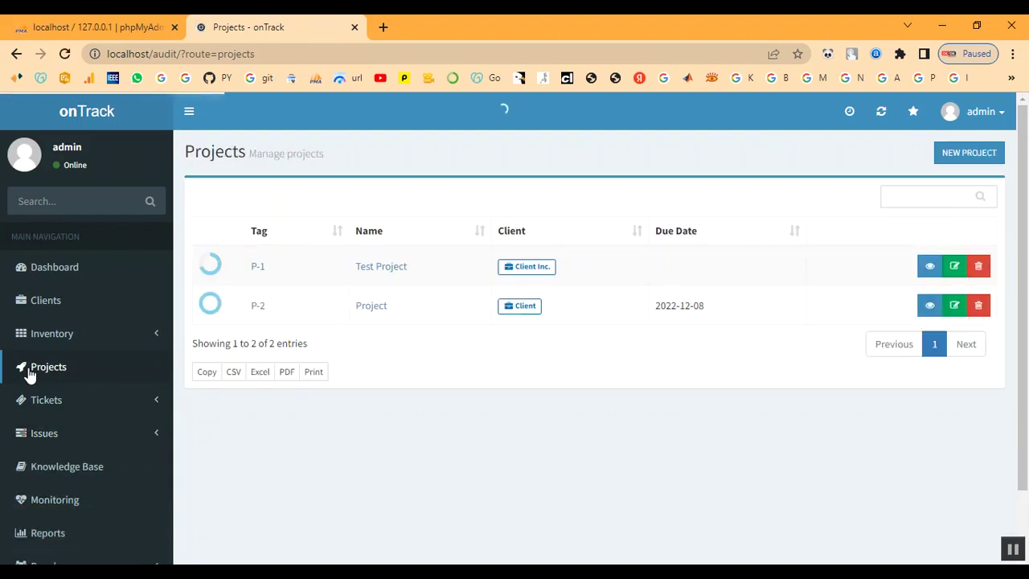
left_click(257, 306)
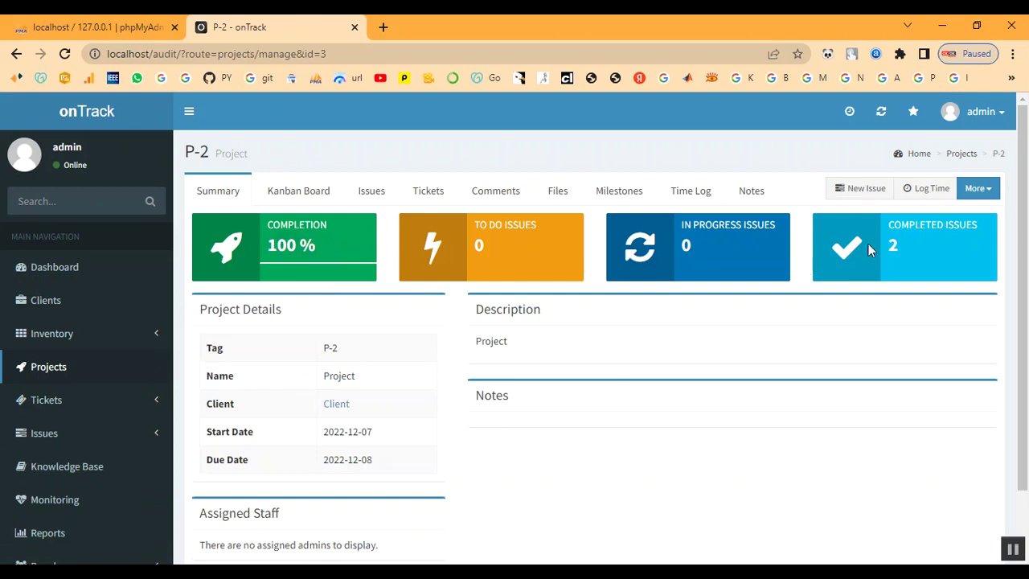
left_click_drag(884, 247, 911, 246)
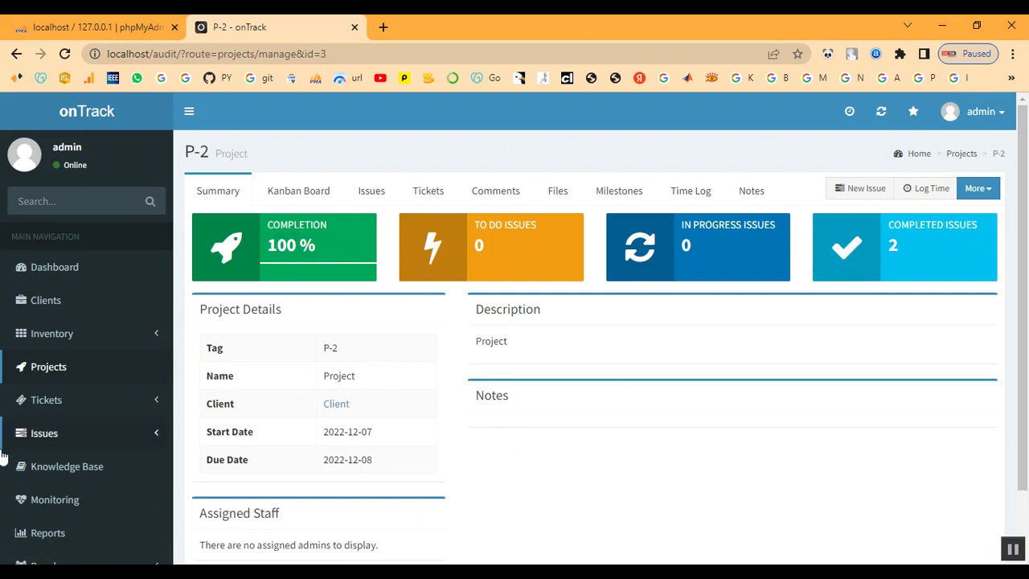
scroll(40, 462, "down", 1)
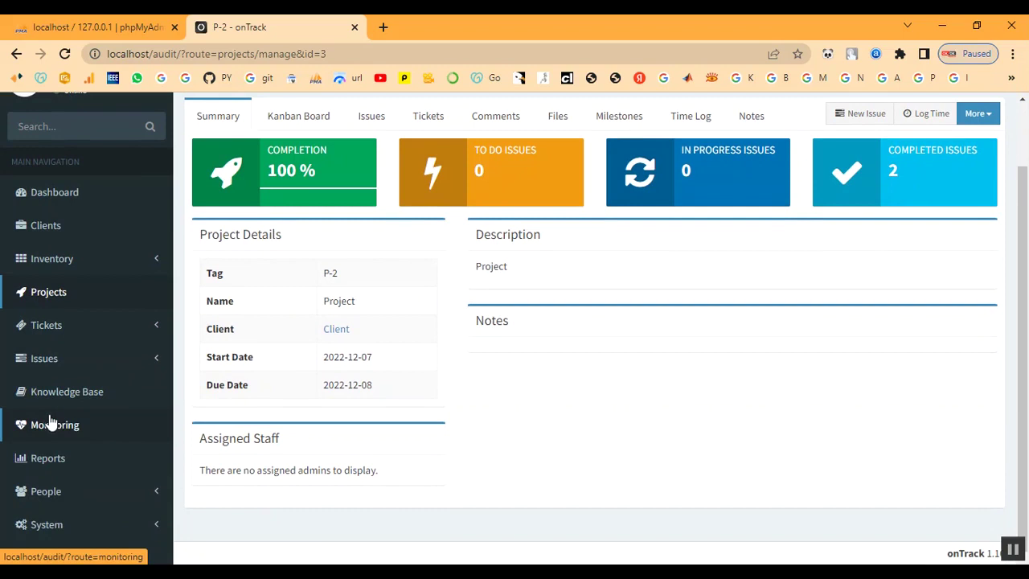
left_click(54, 427)
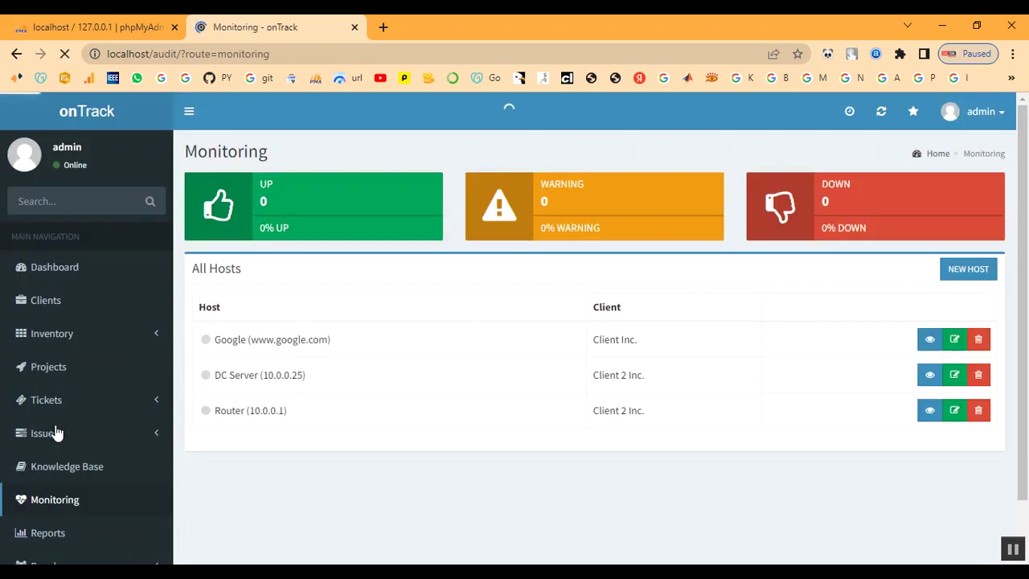
Create a monitored host named 'Client' with address 'client', assigned to client Client.
left_click(968, 269)
left_click(276, 202)
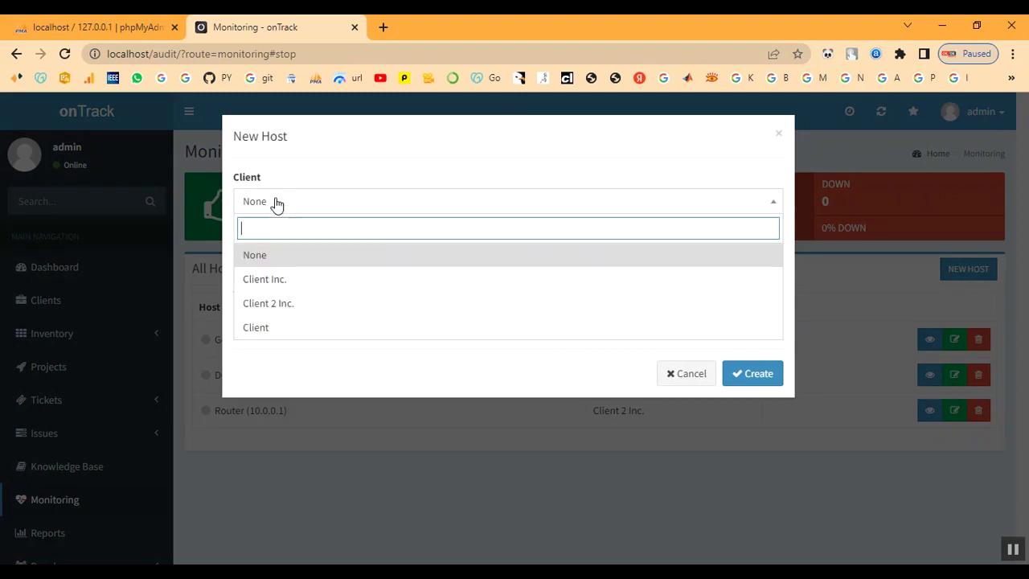
left_click(276, 327)
left_click(296, 251)
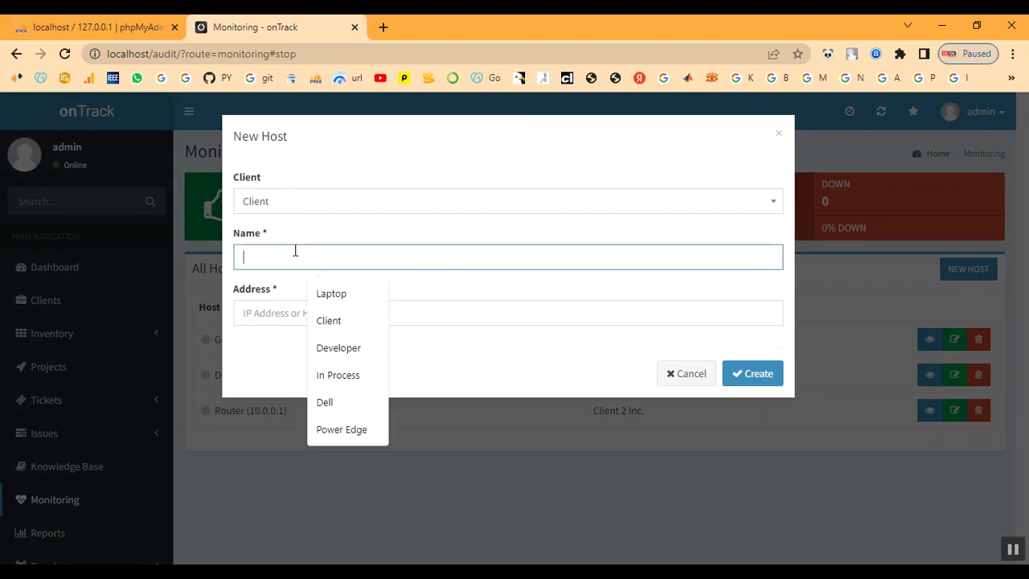
type("Client")
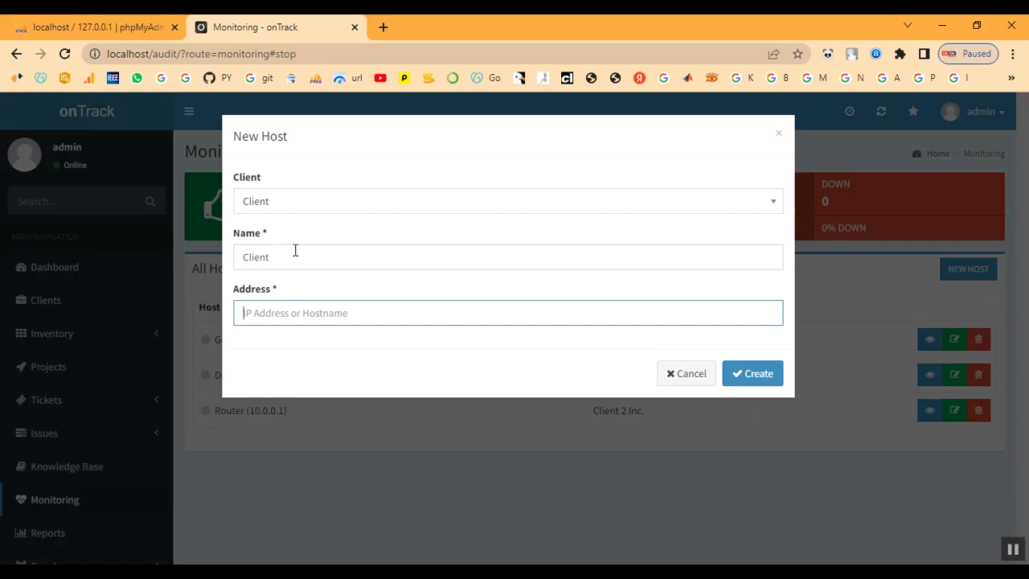
type("client")
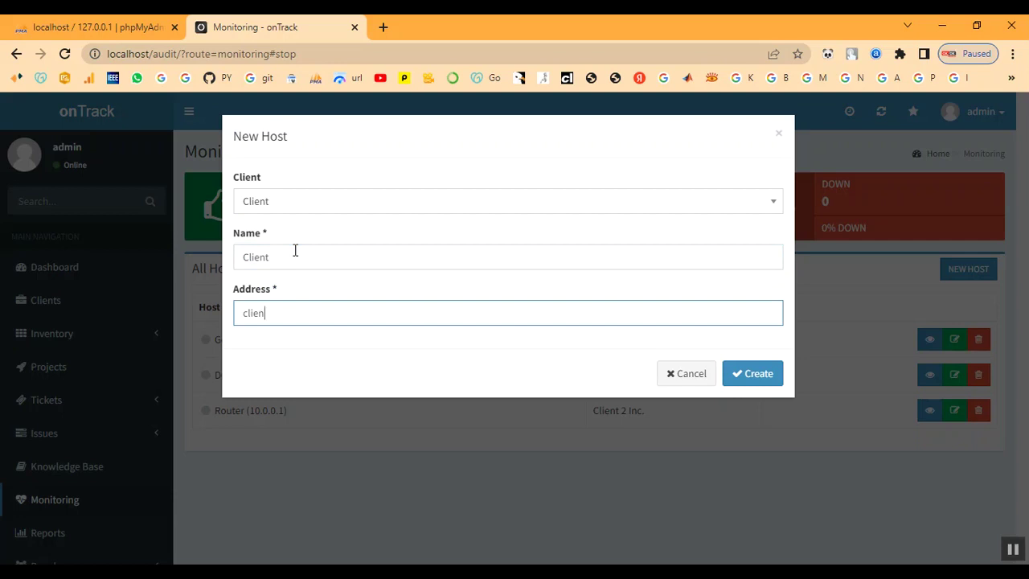
left_click(753, 379)
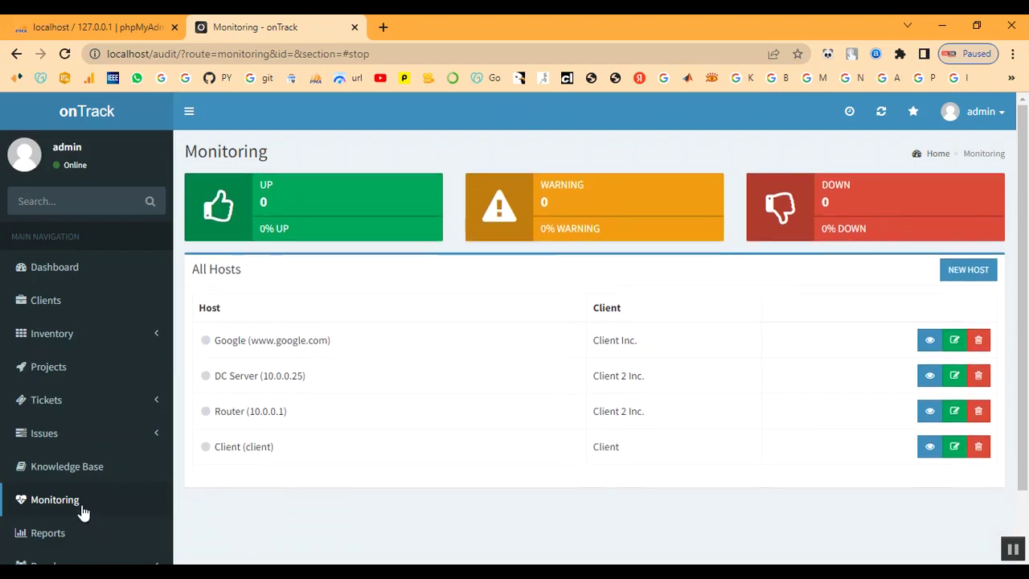
scroll(57, 499, "down", 1)
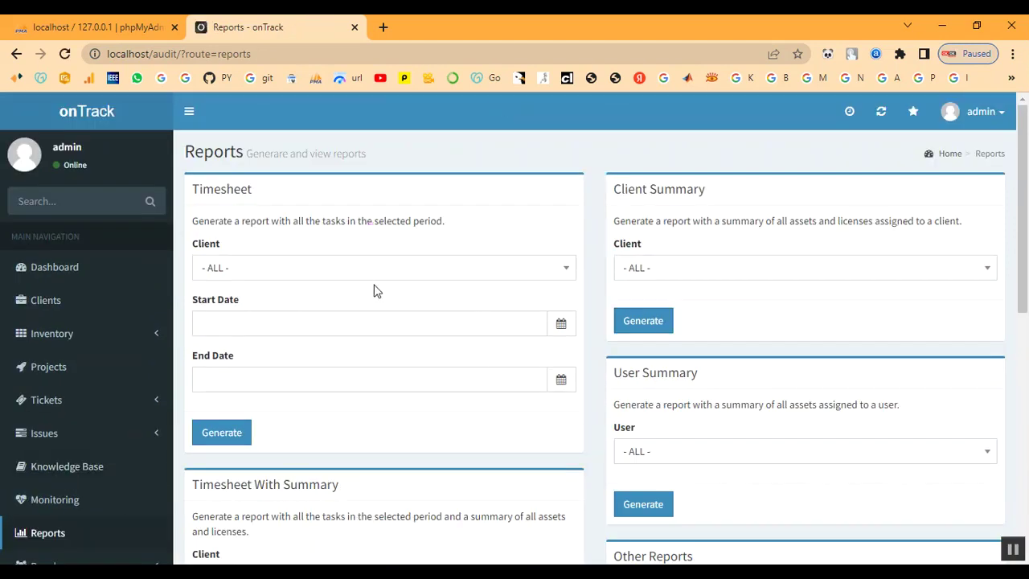
Generate the Timesheet report for Client from 2022-12-07 to 2022-12-14.
left_click(355, 275)
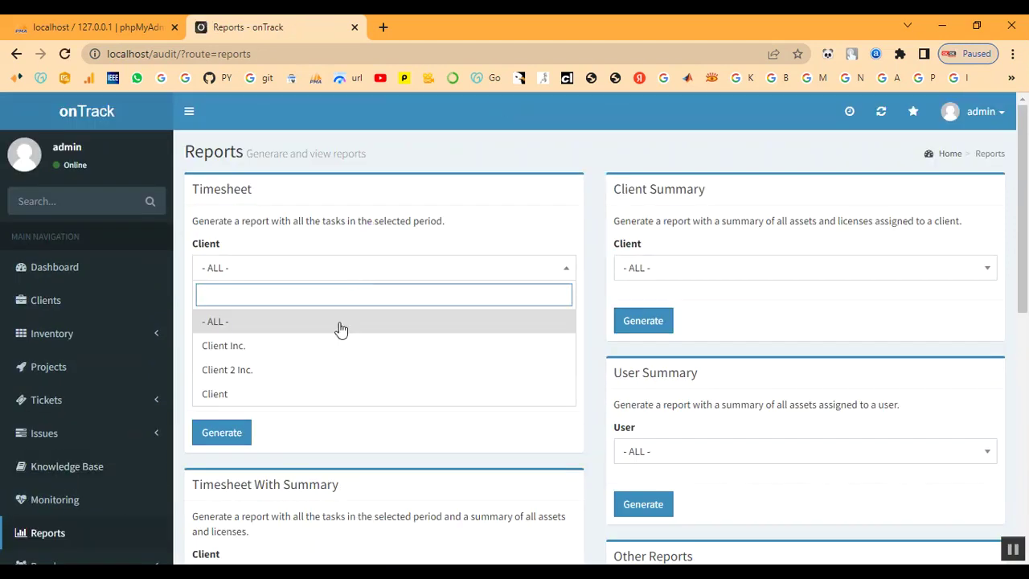
left_click(325, 401)
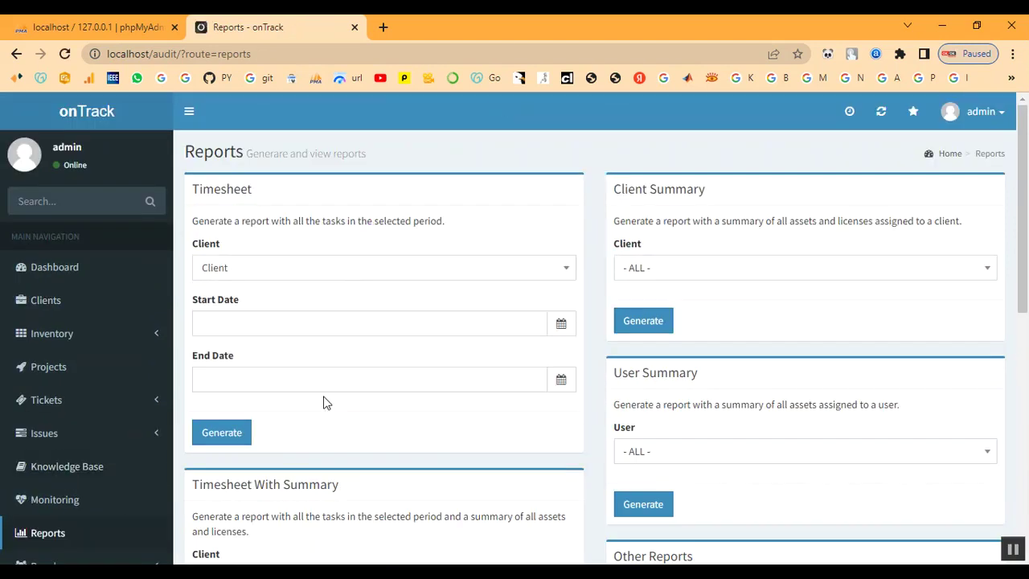
left_click(338, 324)
left_click(252, 422)
left_click(333, 379)
left_click(252, 258)
left_click(235, 441)
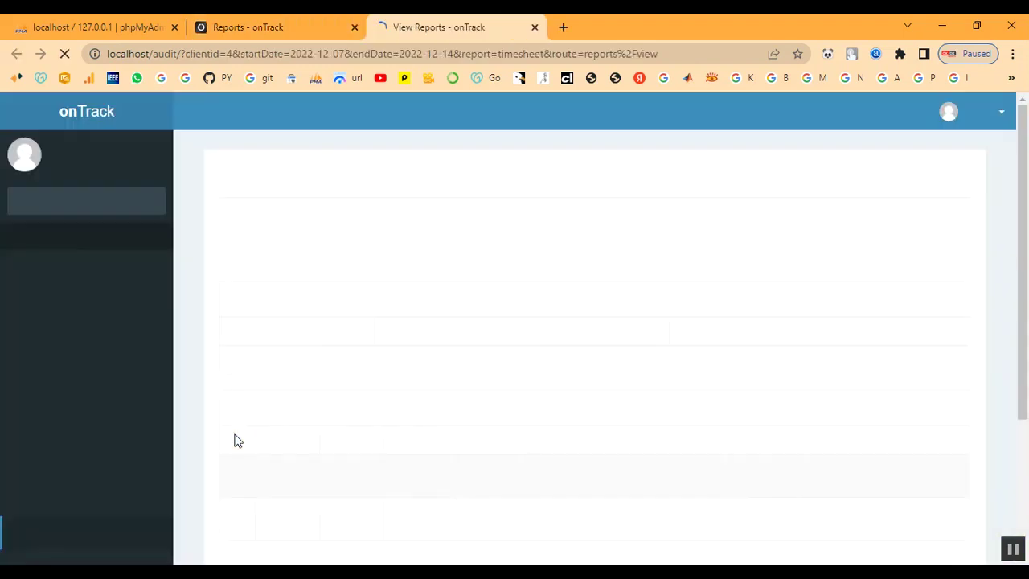
Review the report's Time Log and Issues sections, the 0 Issues / 0 Tickets totals, and issue rows 5–6.
scroll(337, 341, "down", 2)
scroll(337, 342, "up", 2)
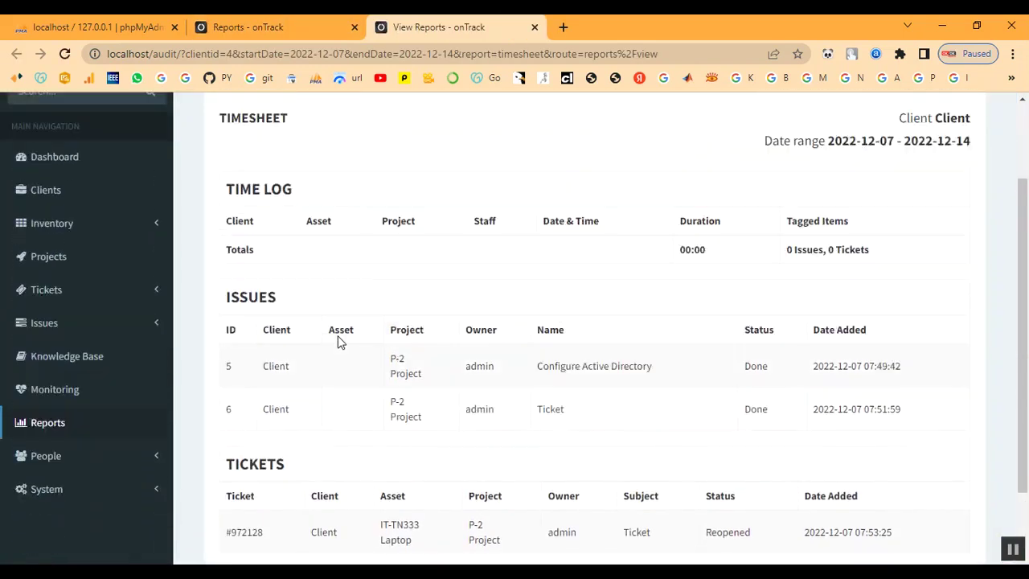
left_click_drag(228, 245, 392, 255)
left_click(393, 255)
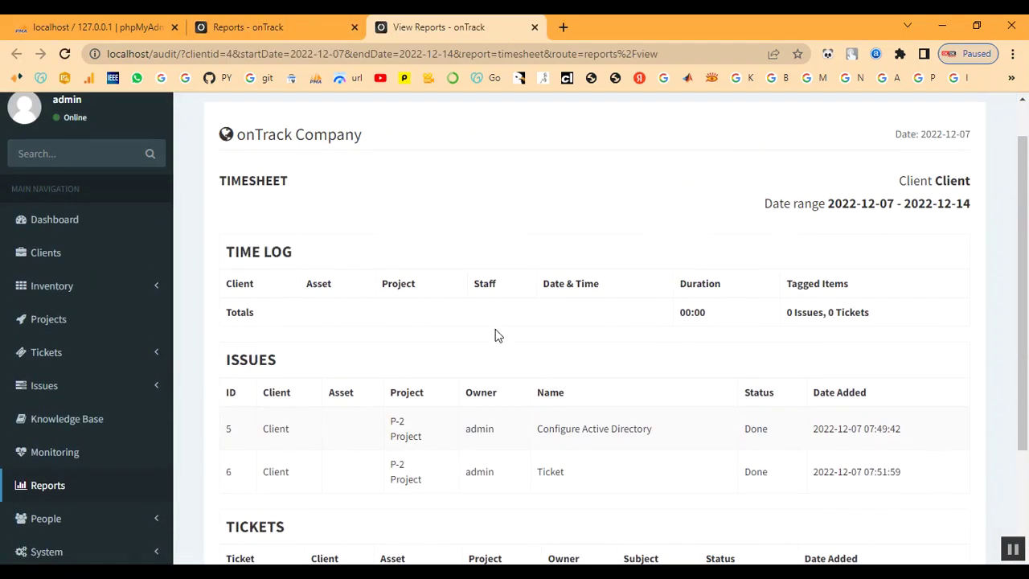
scroll(632, 336, "down", 2)
left_click_drag(224, 210, 287, 214)
left_click(319, 216)
scroll(564, 228, "up", 2)
left_click_drag(789, 316, 882, 315)
left_click(785, 351)
scroll(535, 414, "down", 1)
left_click_drag(268, 352, 941, 404)
left_click(660, 436)
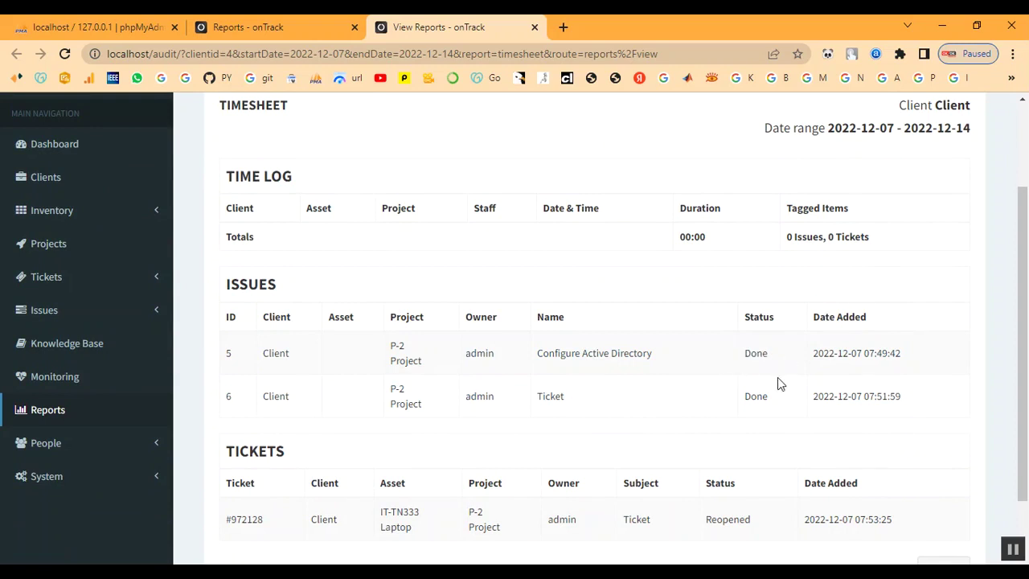
Check issue 6's Done status, the Reopened ticket, and the client and date lines, then return to Reports.
left_click_drag(746, 397, 793, 402)
left_click(763, 506)
scroll(734, 519, "down", 2)
left_click_drag(705, 444, 771, 441)
left_click(694, 497)
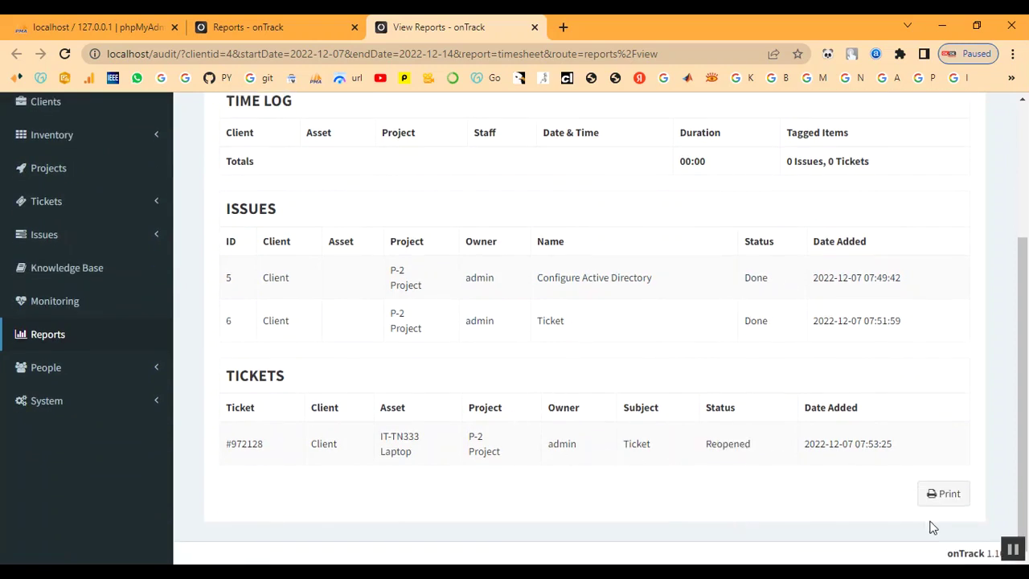
scroll(689, 349, "up", 3)
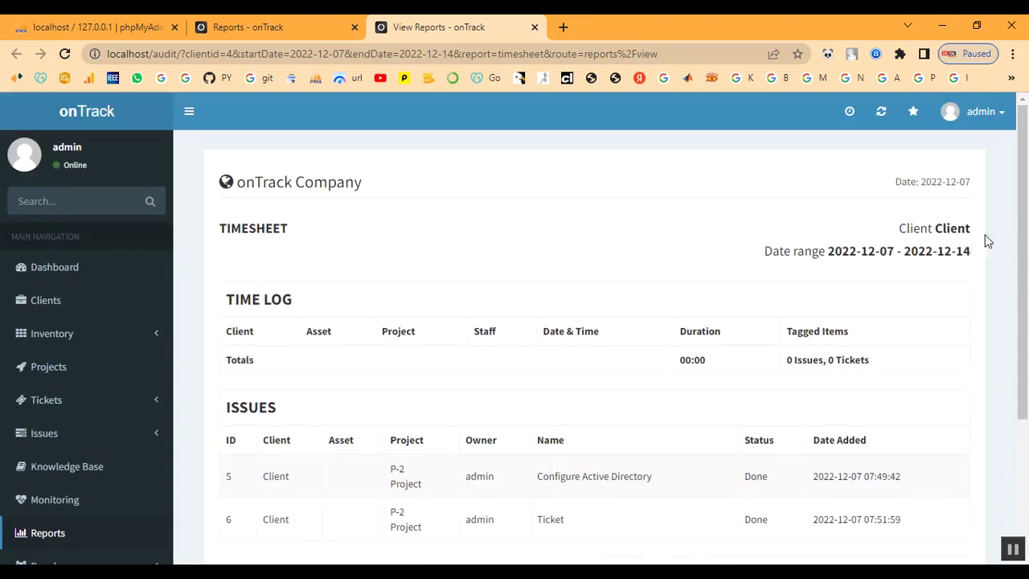
left_click_drag(903, 228, 910, 278)
left_click(908, 280)
left_click_drag(769, 254, 1007, 241)
left_click(617, 266)
scroll(49, 500, "down", 1)
left_click(50, 471)
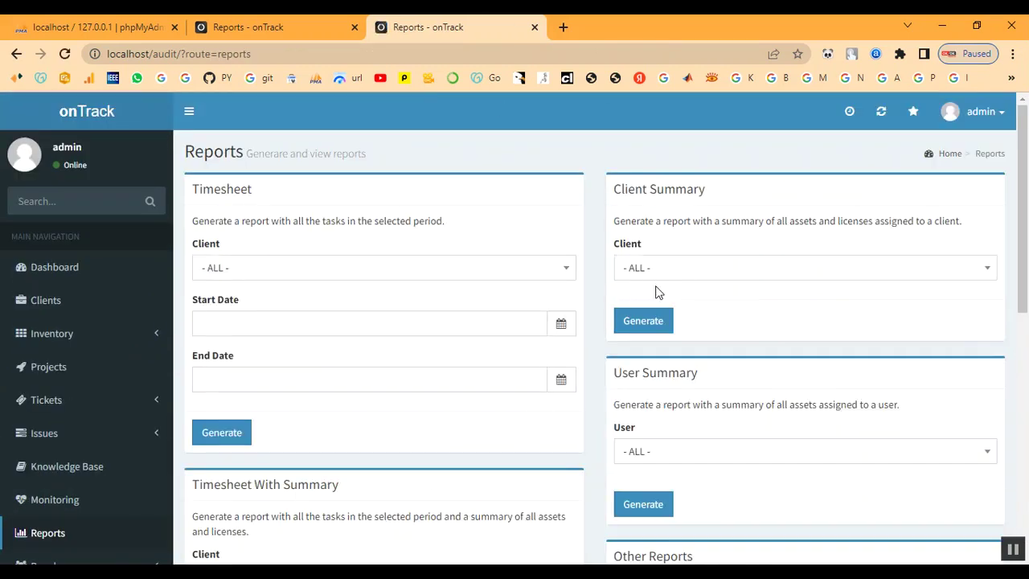
Generate the Client Summary for Client, showing laptop IT-TN333 and license ITL-335 In Process.
left_click(679, 269)
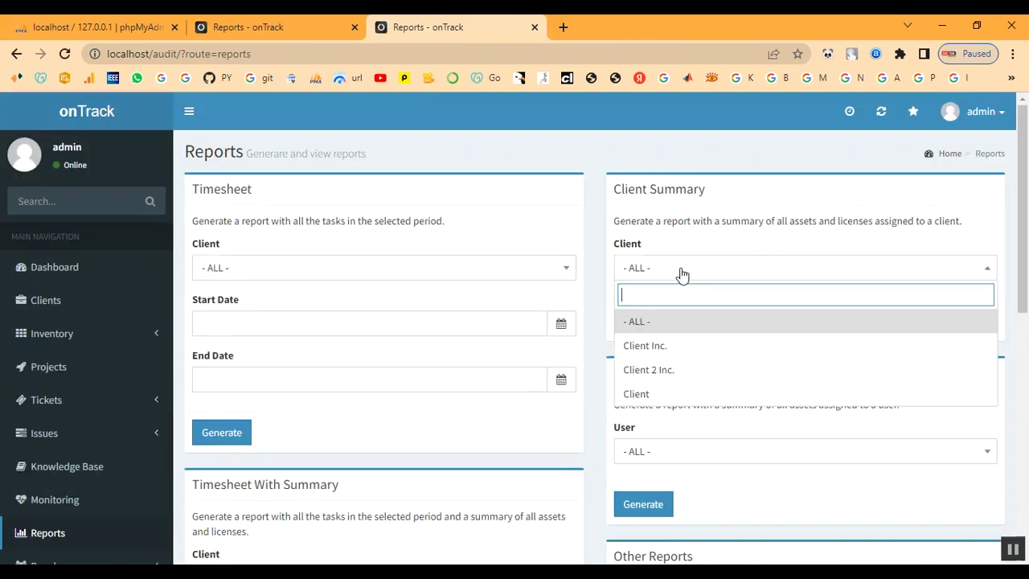
left_click(672, 393)
left_click(639, 320)
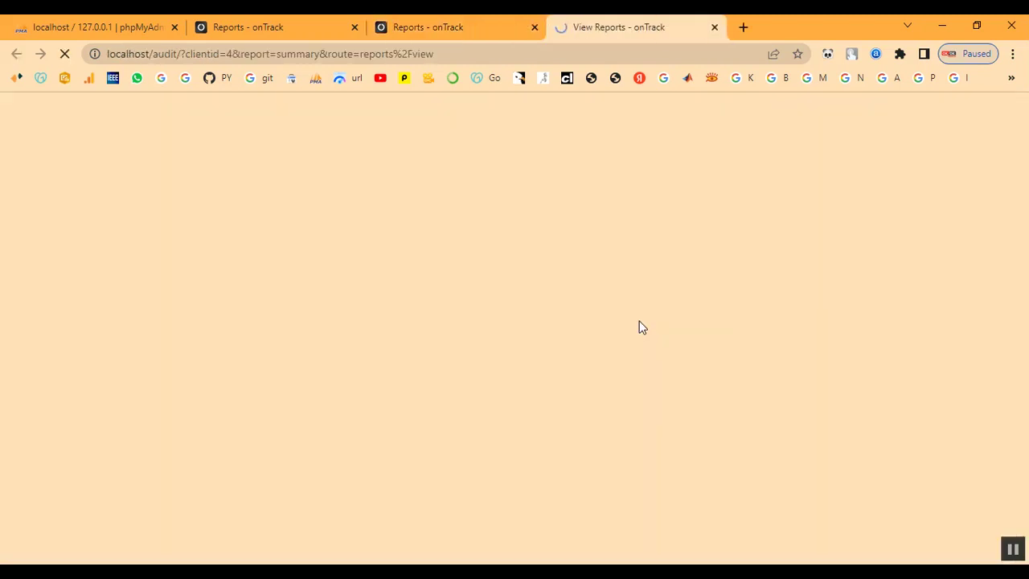
scroll(357, 369, "down", 1)
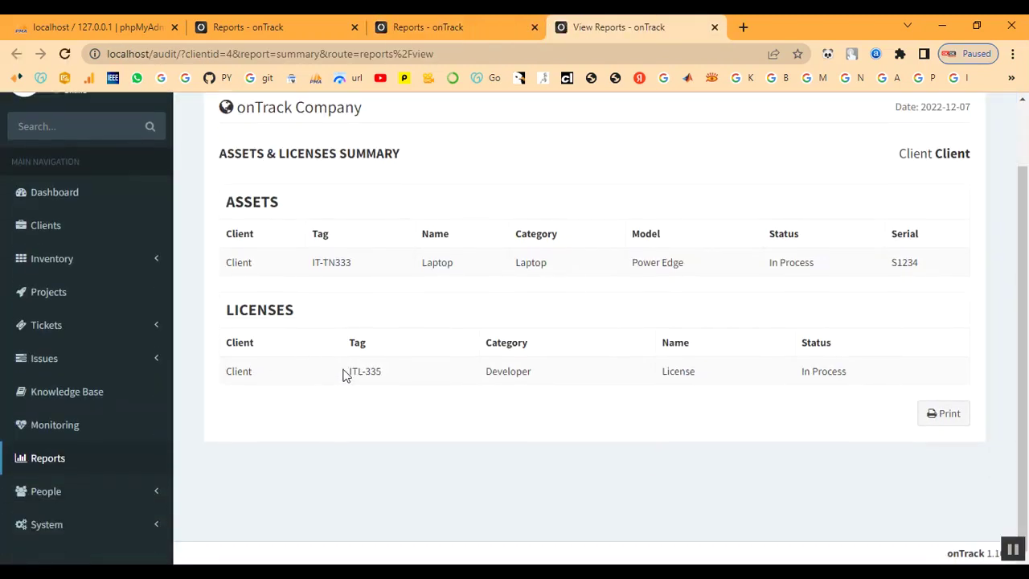
scroll(522, 375, "up", 1)
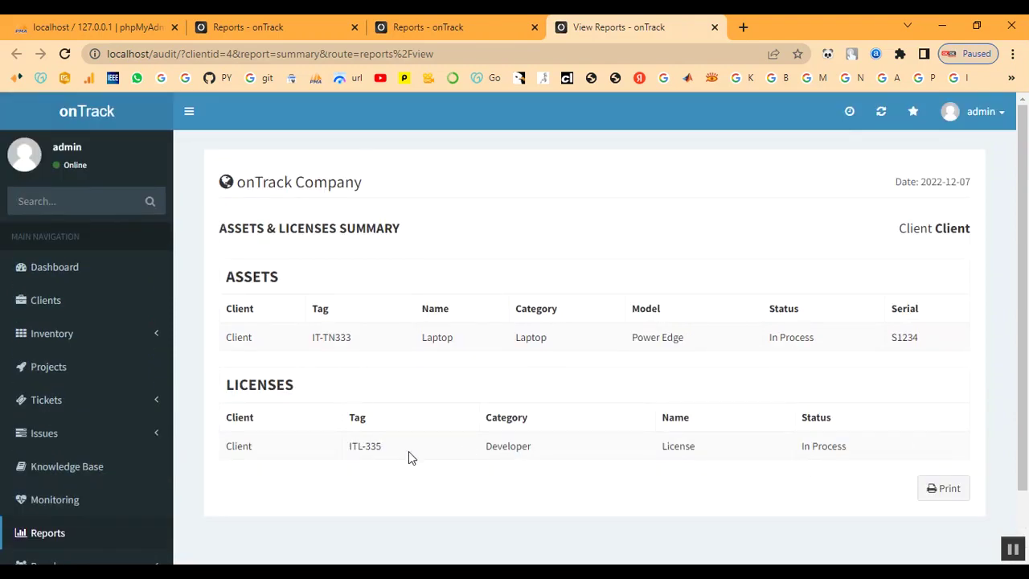
Generate a Timesheet With Summary for Client with start and end date both 2022-12-07.
left_click(78, 536)
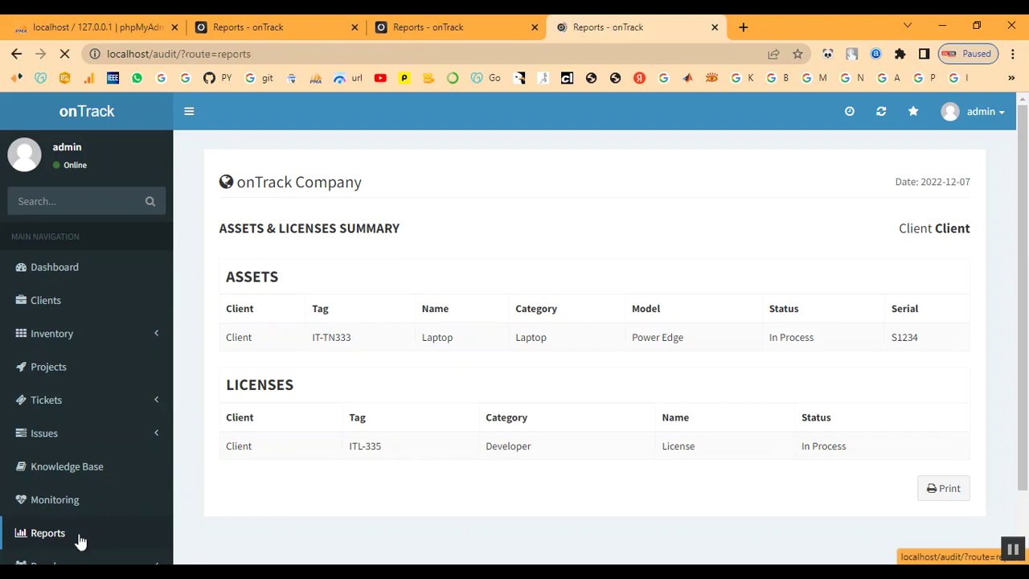
scroll(738, 377, "down", 2)
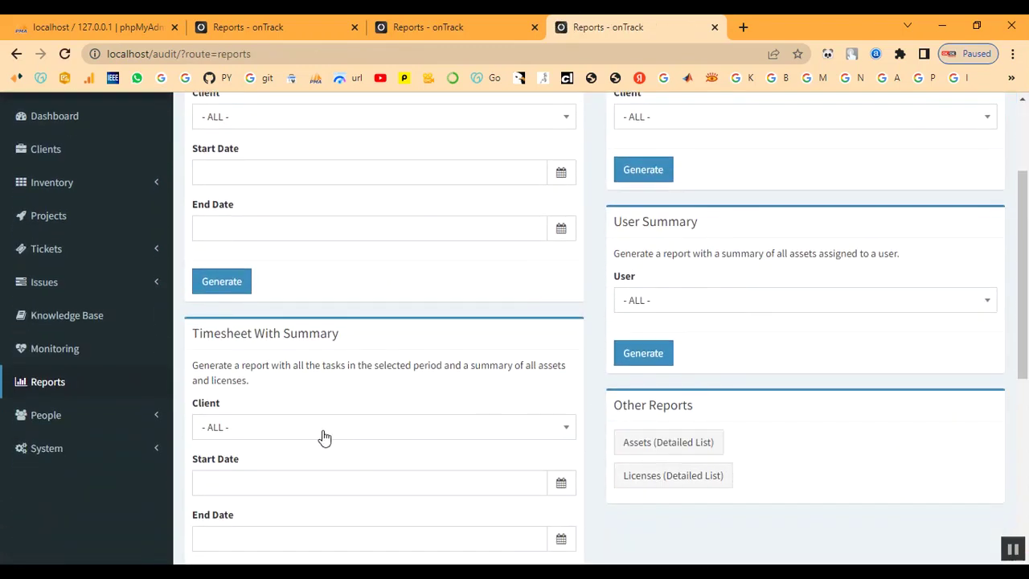
left_click(299, 434)
left_click(291, 402)
scroll(286, 410, "down", 2)
left_click(272, 329)
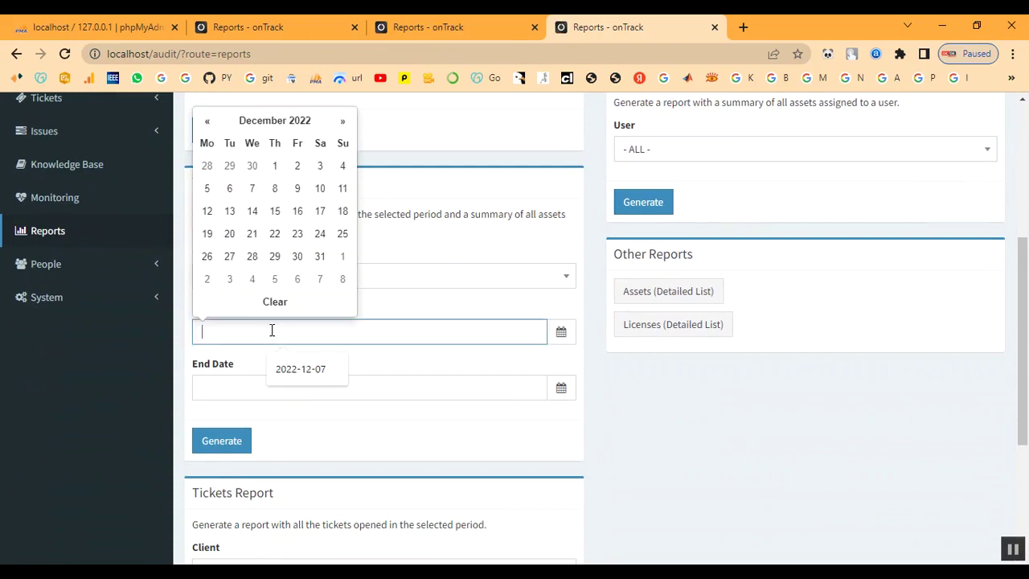
left_click(296, 368)
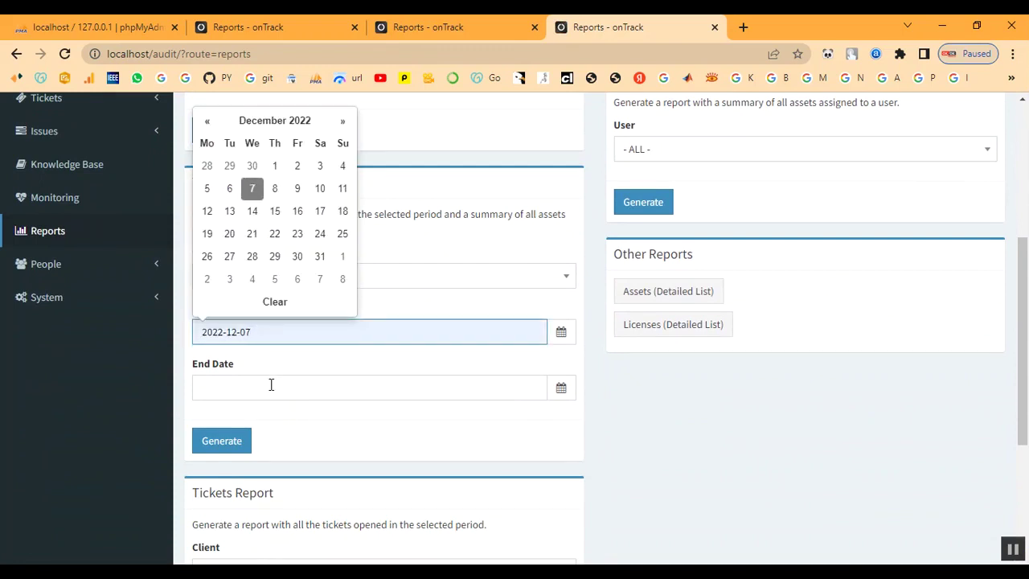
left_click(270, 385)
left_click(251, 245)
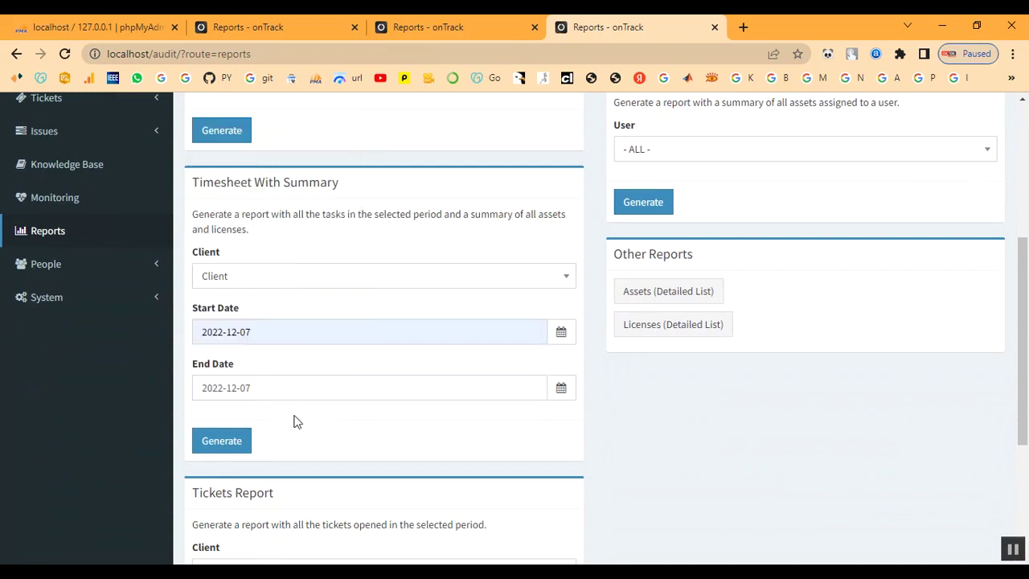
left_click(230, 443)
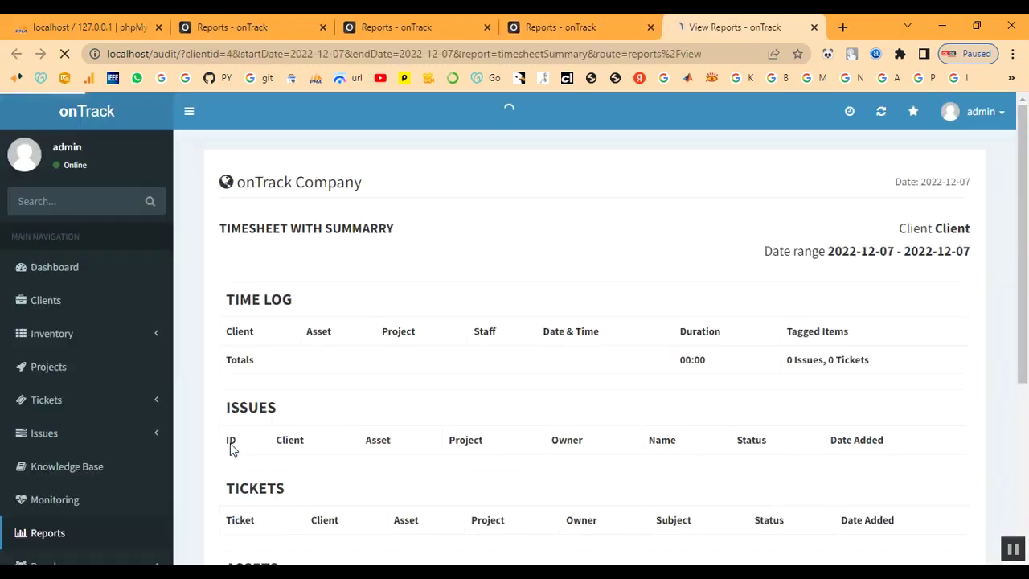
Review the report, showing no logged time, one asset and one license, then close it.
scroll(584, 392, "down", 4)
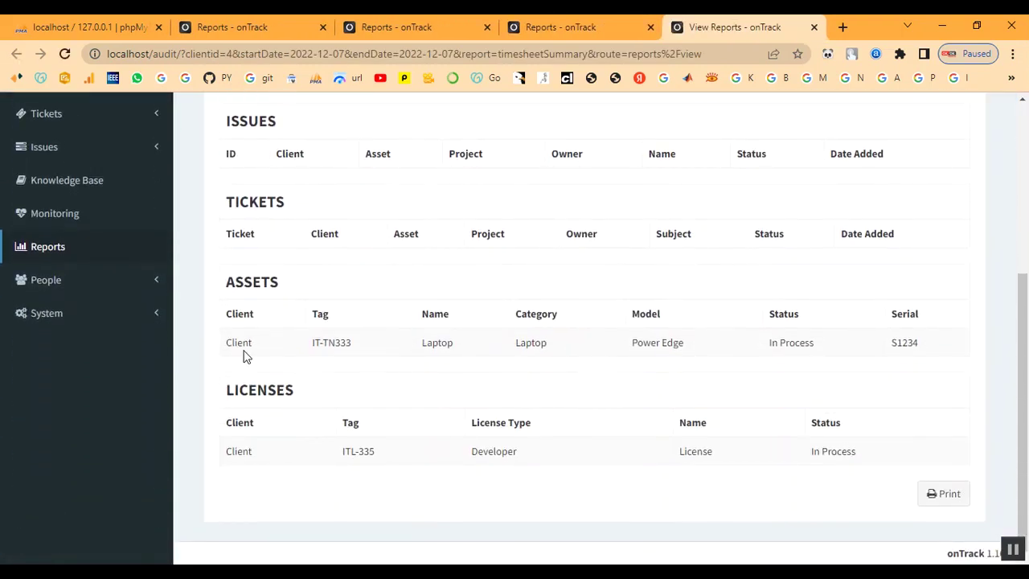
scroll(731, 472, "up", 4)
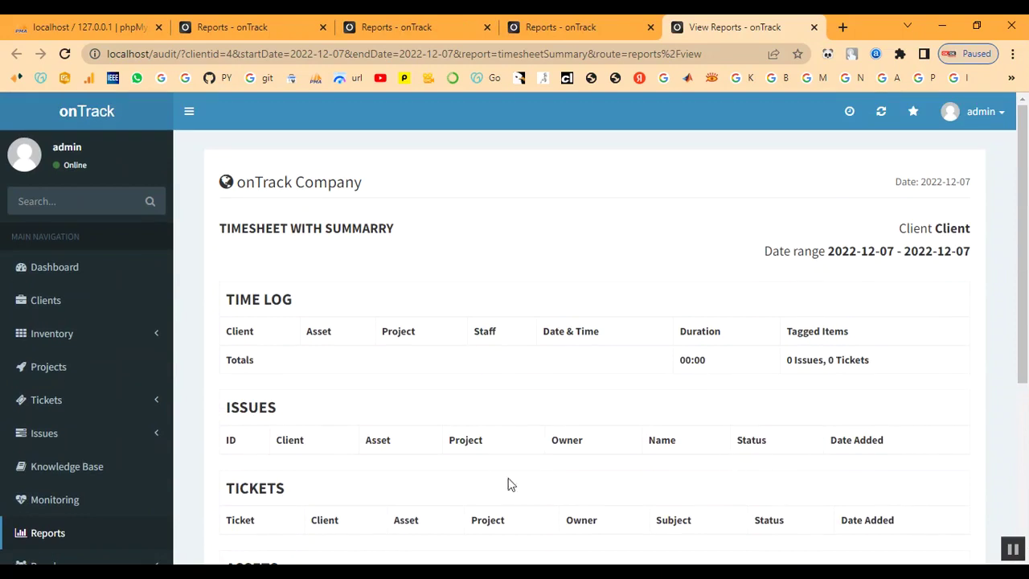
scroll(591, 478, "down", 1)
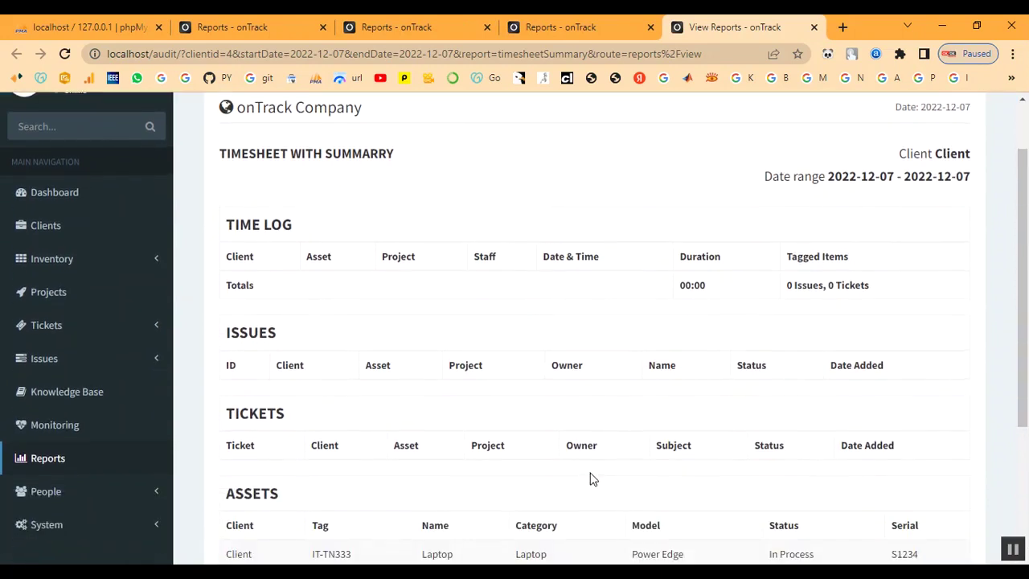
scroll(590, 478, "up", 1)
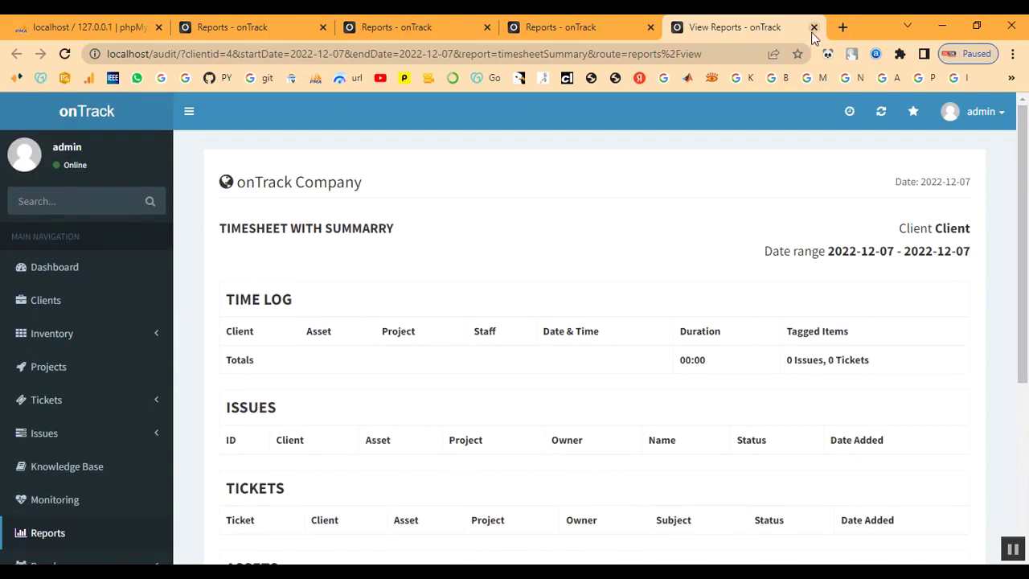
left_click(814, 28)
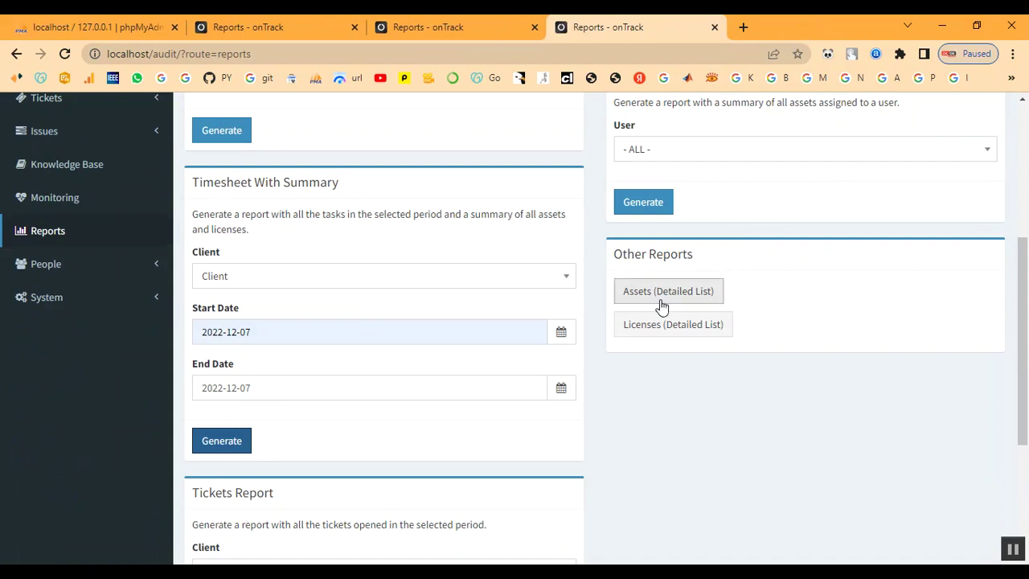
Generate the Tickets Report for Client from 2022-12-07 to 2022-12-14.
scroll(661, 305, "up", 2)
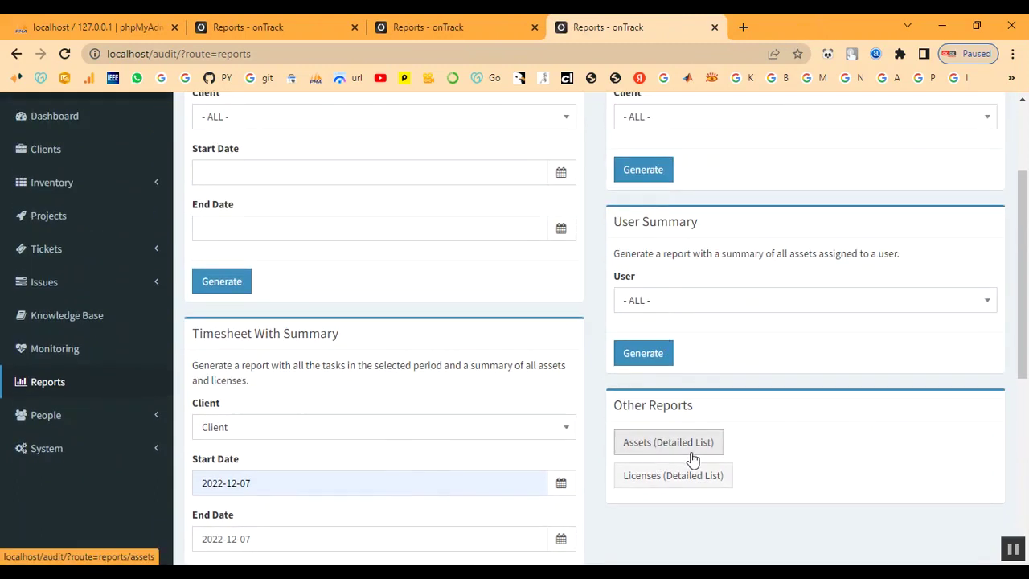
scroll(693, 458, "down", 5)
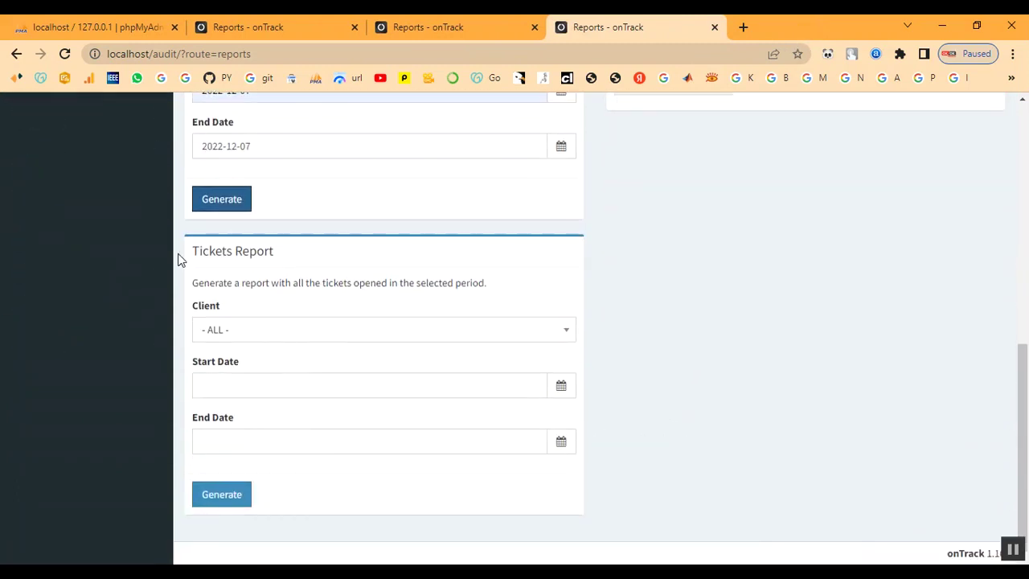
left_click(313, 335)
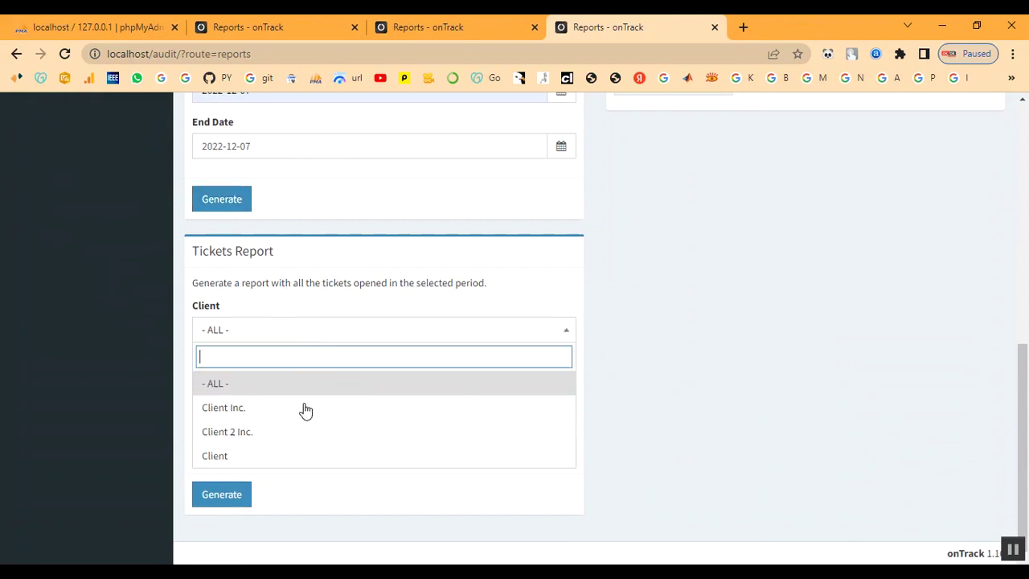
left_click(294, 457)
left_click(249, 384)
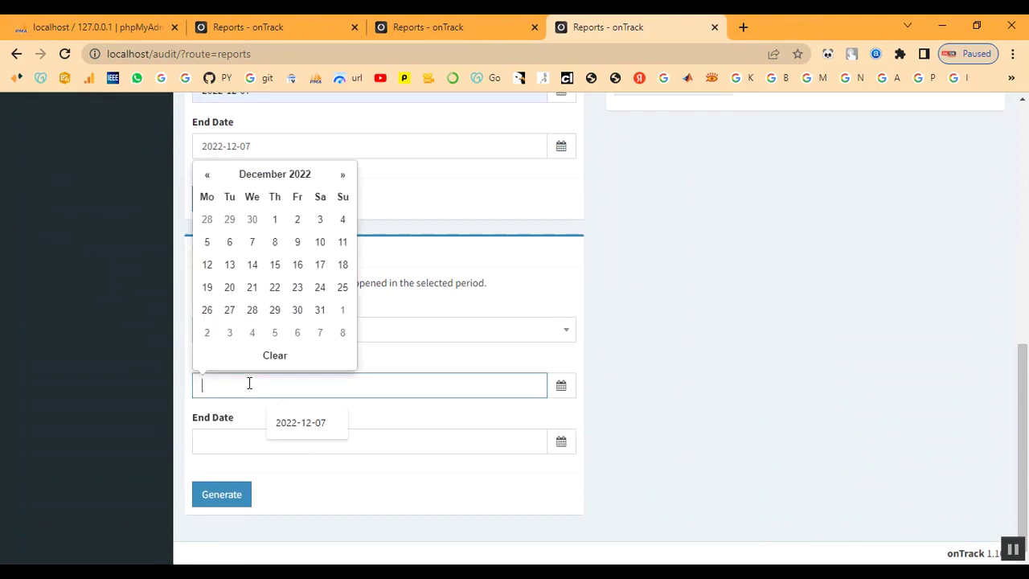
left_click(252, 242)
left_click(247, 434)
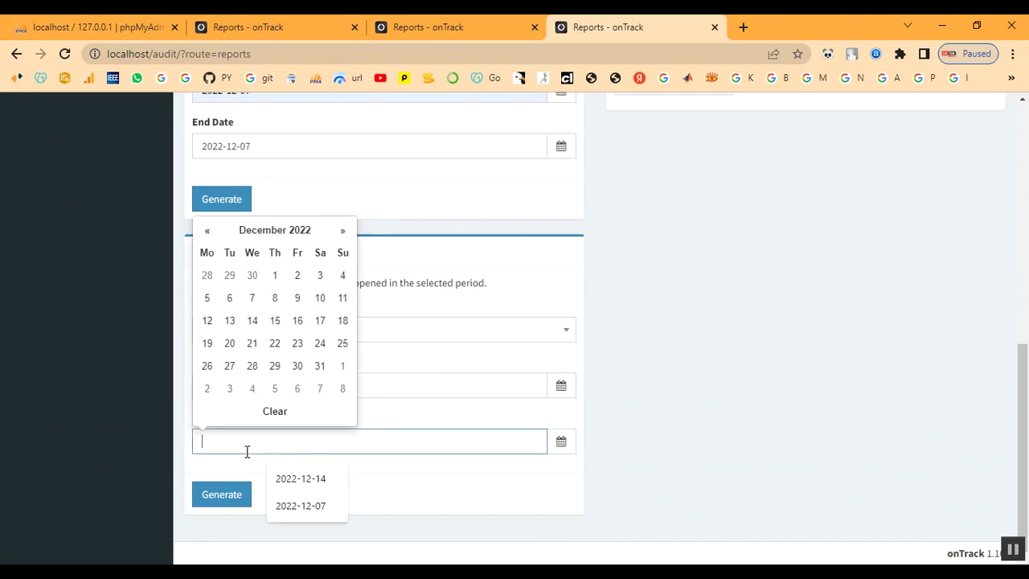
left_click(250, 319)
left_click(219, 500)
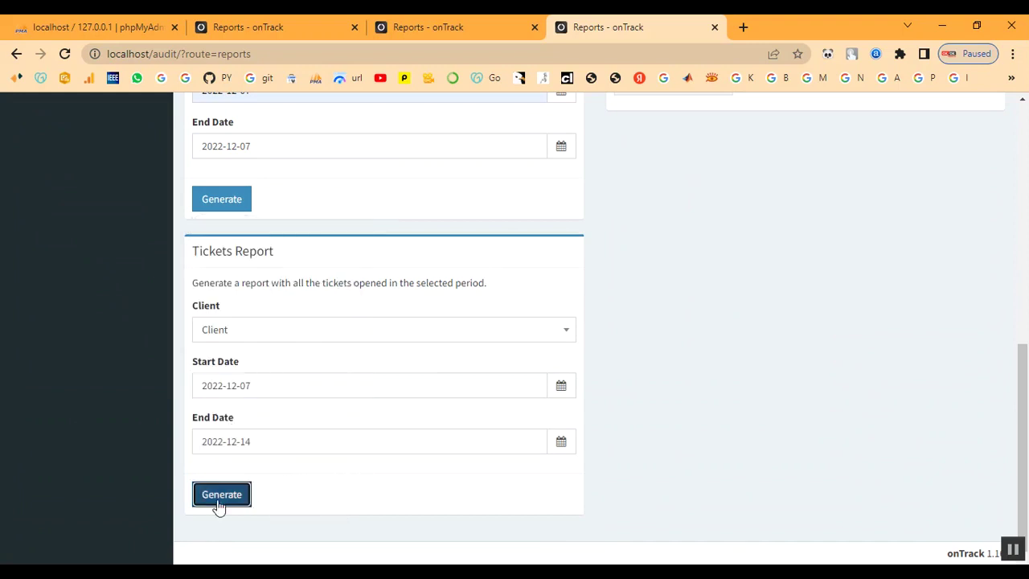
Review the single Reopened ticket row, then close the report.
scroll(452, 423, "down", 2)
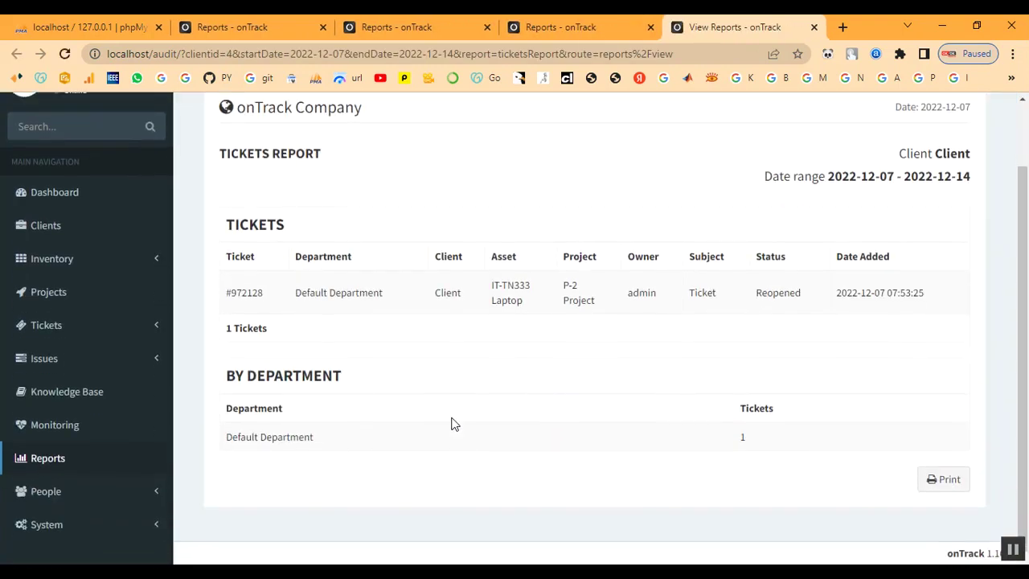
left_click_drag(230, 295, 980, 299)
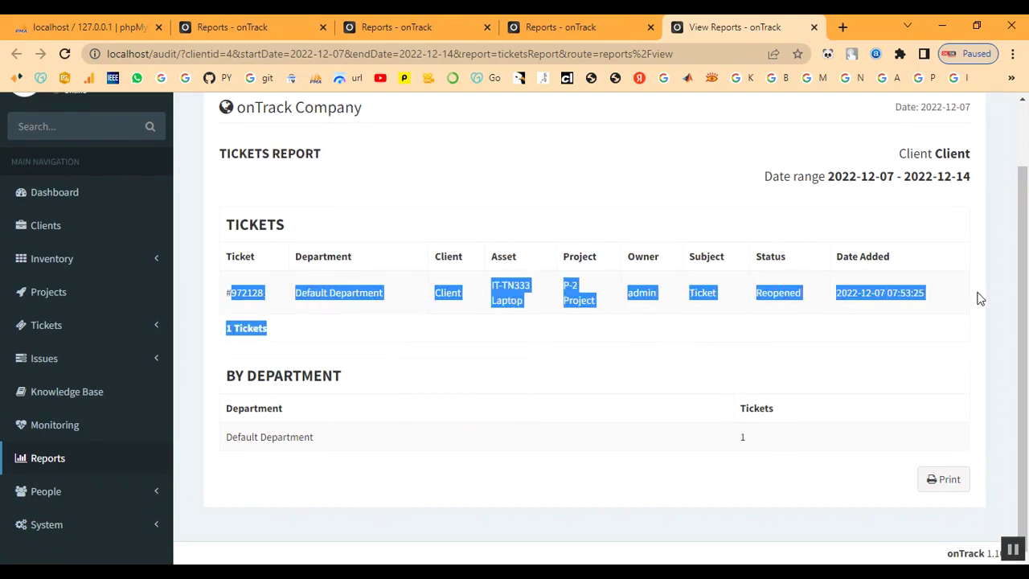
left_click(585, 391)
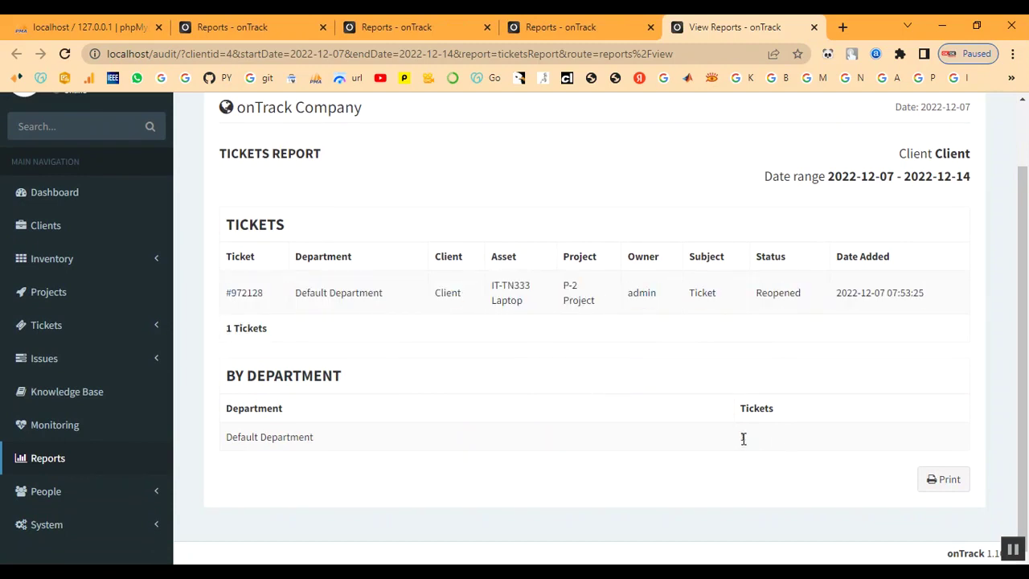
scroll(502, 438, "up", 1)
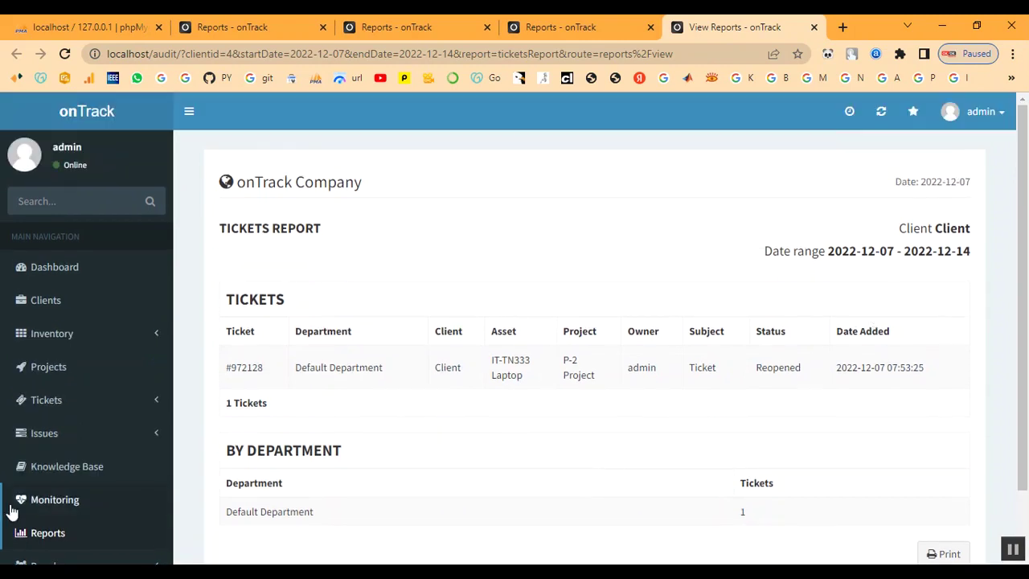
left_click(813, 27)
Open Assets (Detailed List) and follow laptop IT-TN333's Client link to its client summary.
scroll(612, 257, "up", 3)
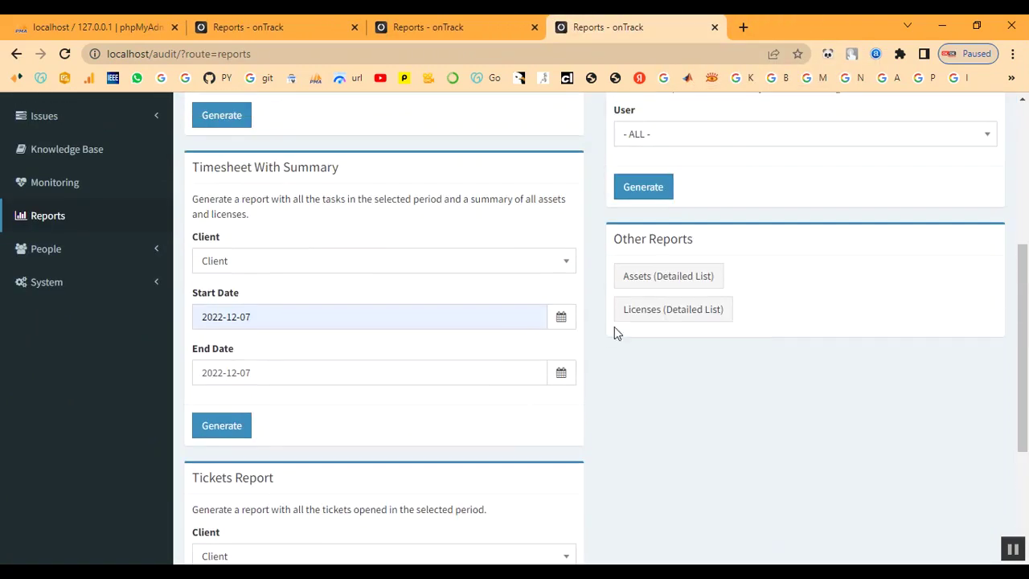
left_click(644, 287)
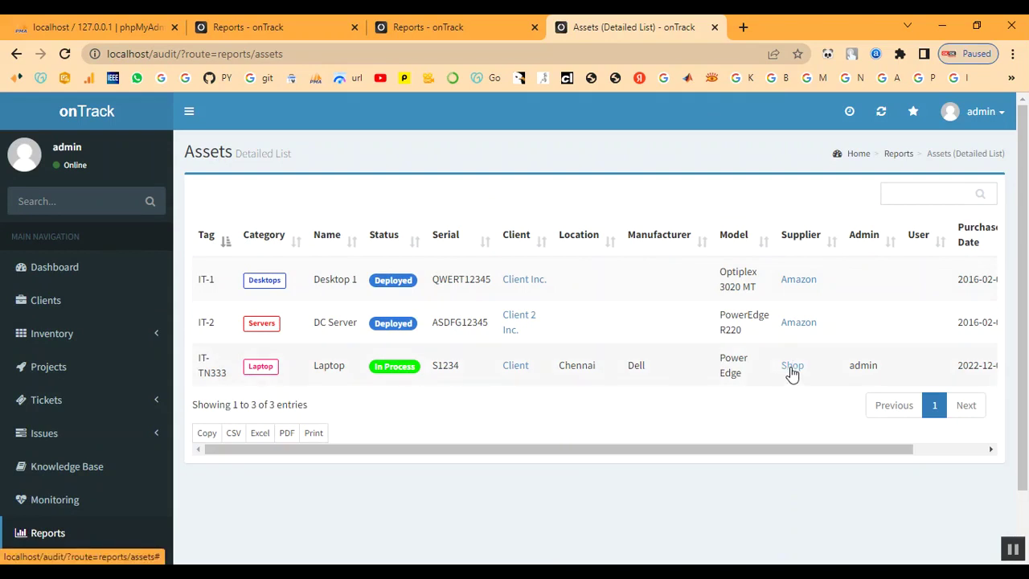
left_click(518, 368)
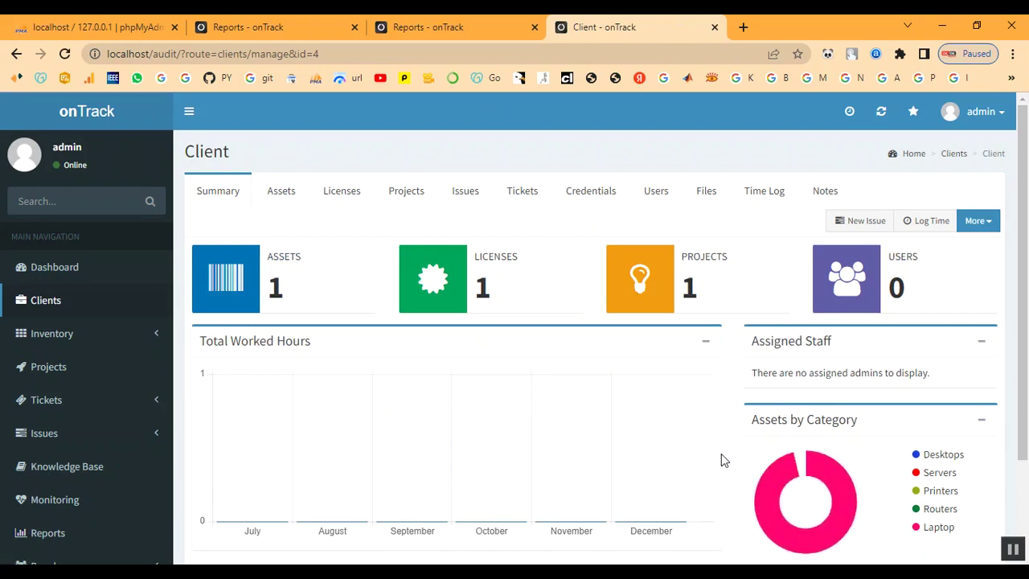
scroll(721, 454, "down", 1)
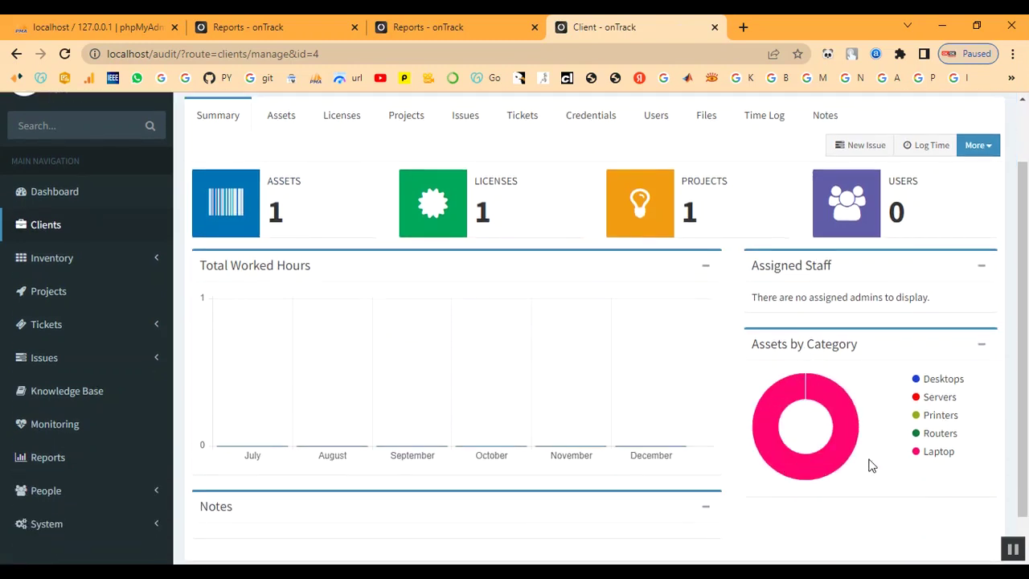
scroll(506, 387, "up", 1)
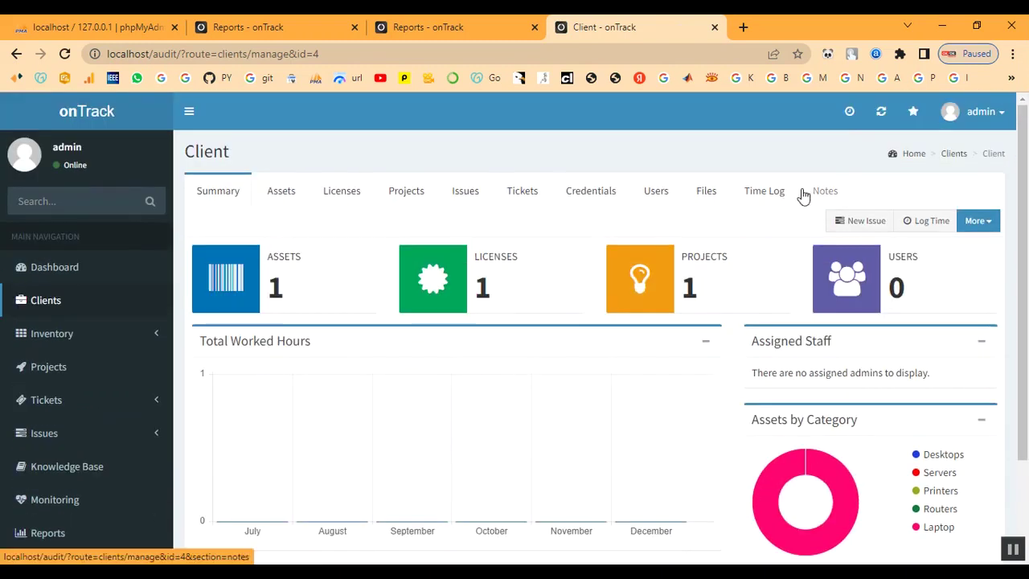
Open the Dashboard and scroll through its panels, from Assets by Category to recent licenses ITL-335 through ITL-1.
left_click(46, 271)
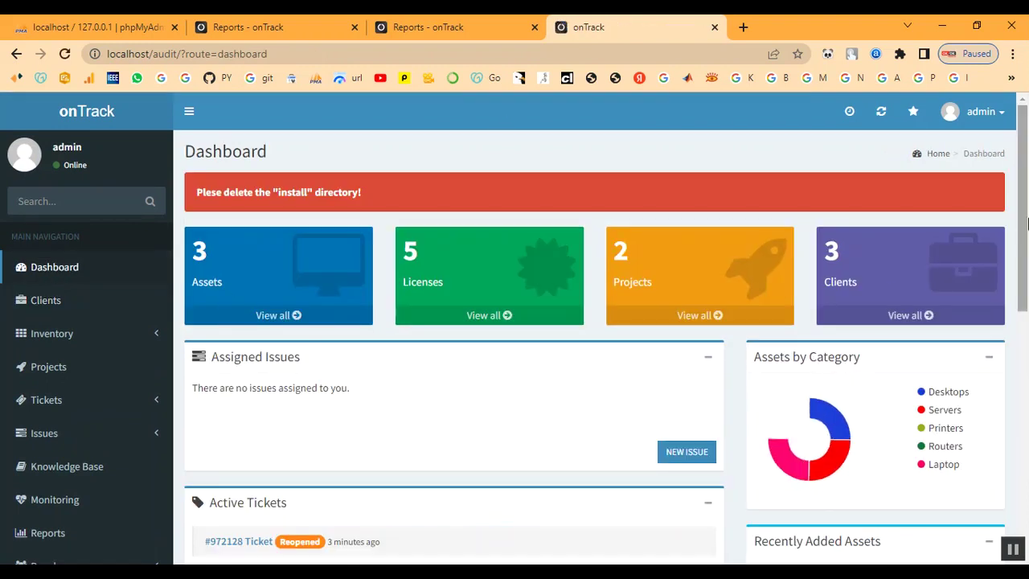
mouse_move(782, 434)
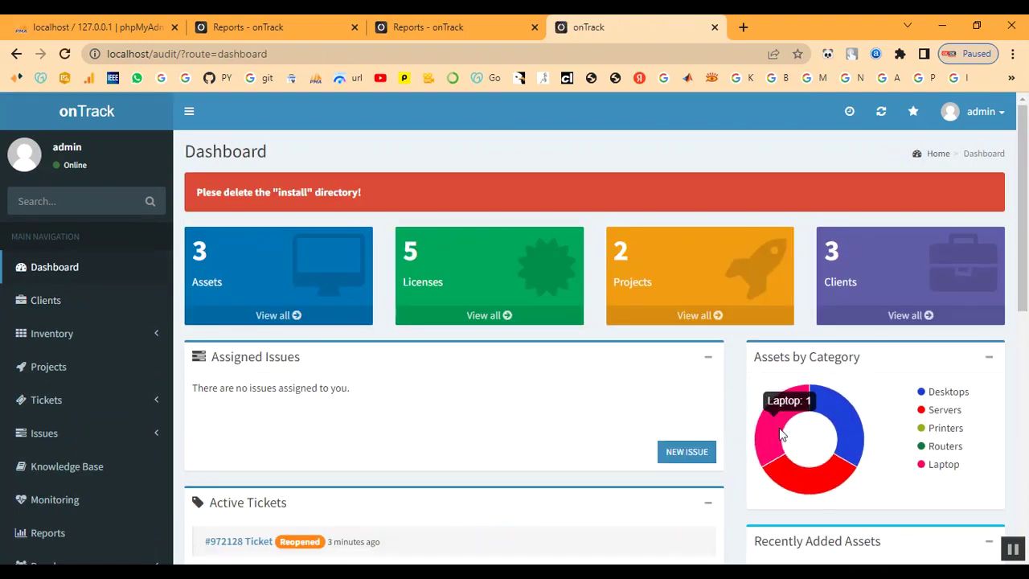
scroll(505, 389, "down", 4)
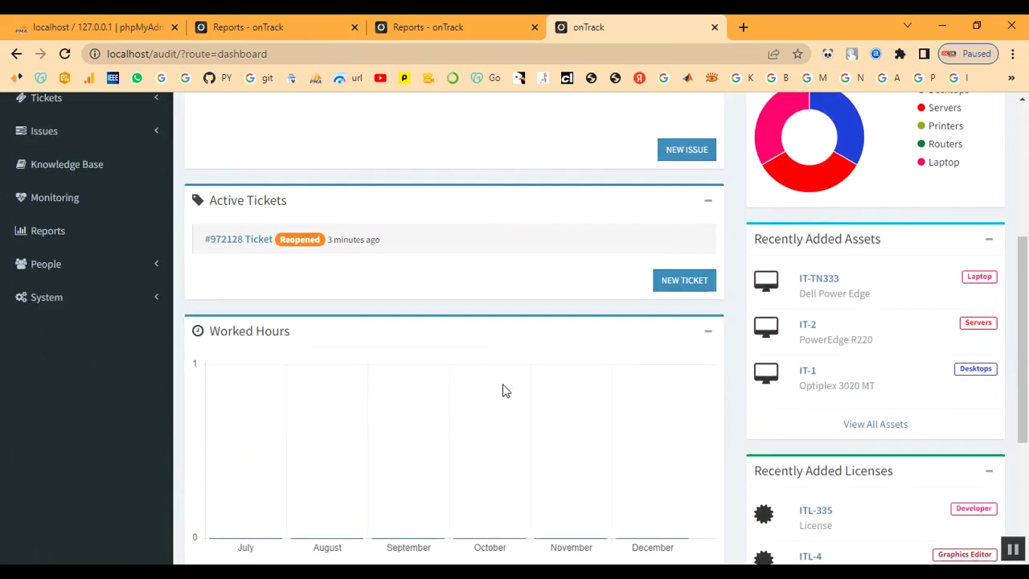
scroll(505, 390, "up", 1)
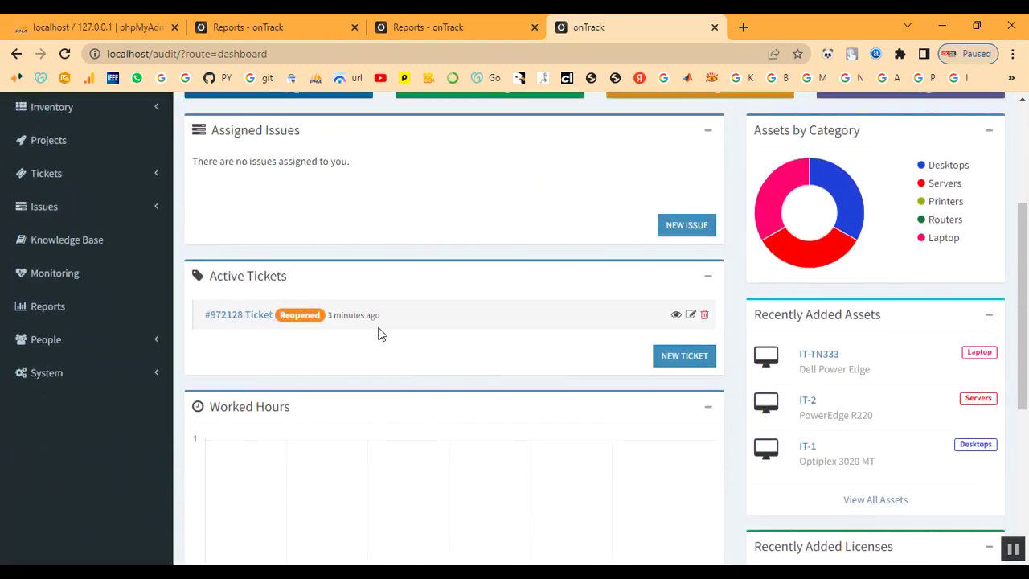
scroll(381, 334, "up", 2)
scroll(382, 334, "down", 5)
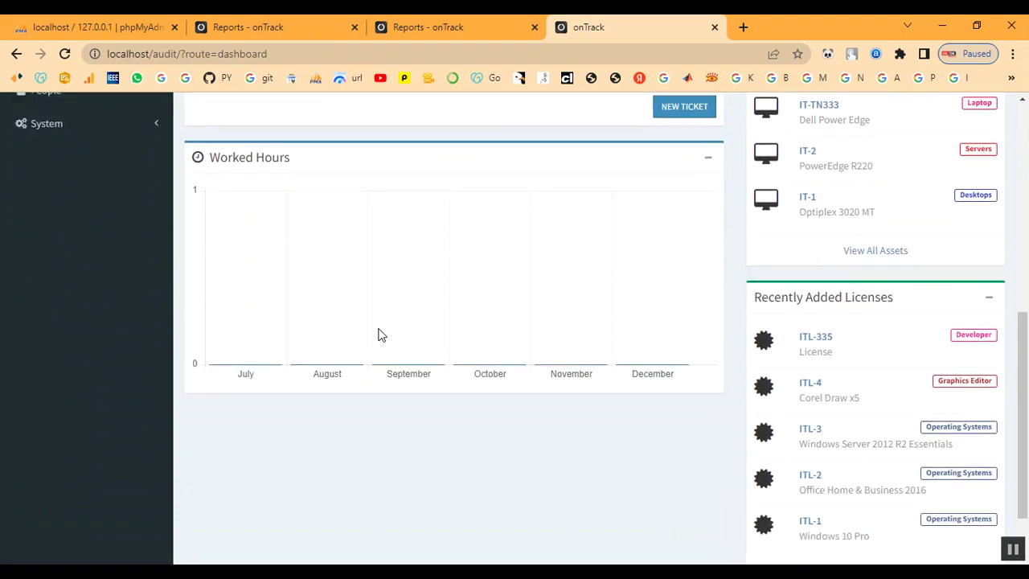
scroll(382, 335, "down", 1)
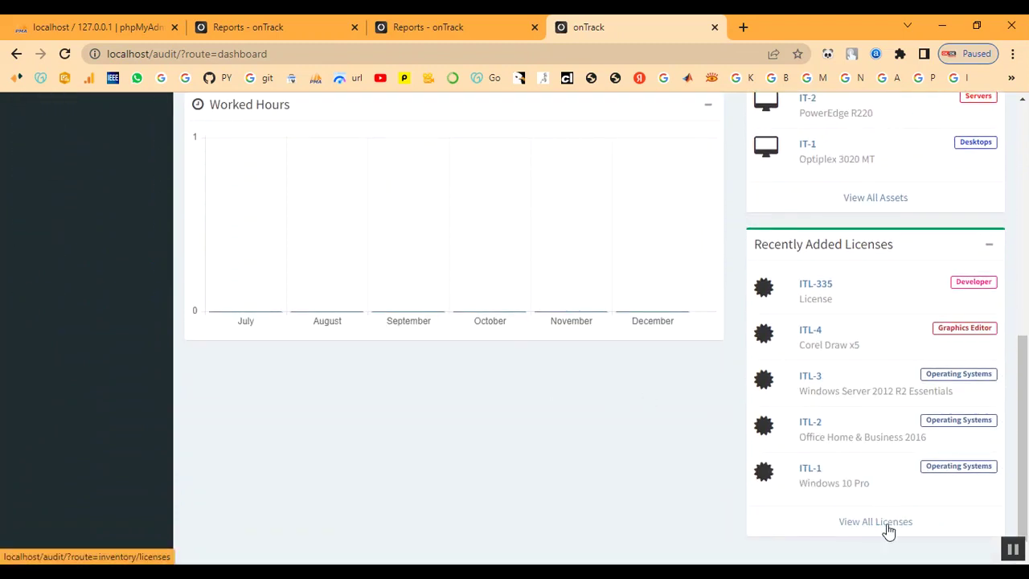
scroll(892, 523, "up", 2)
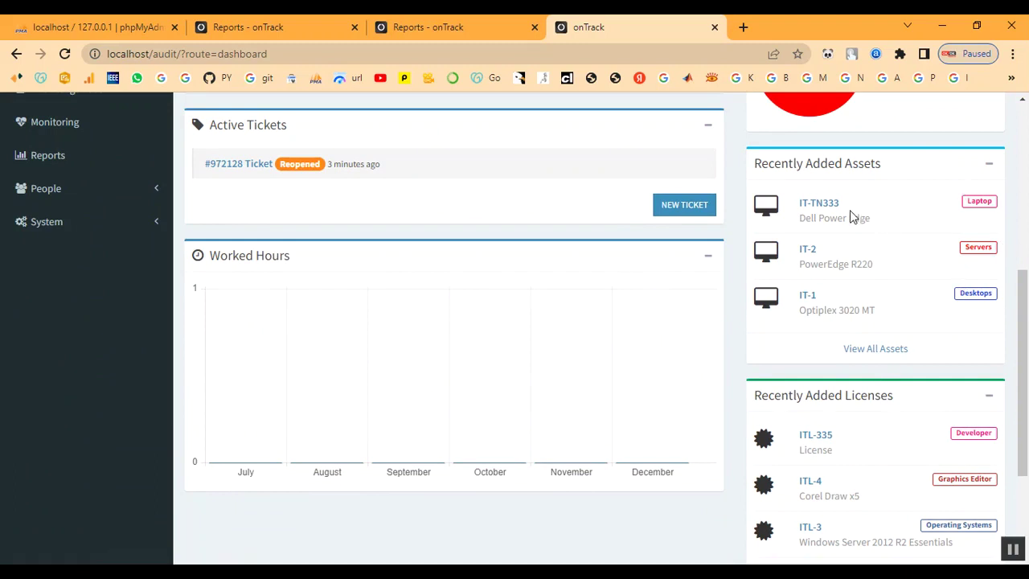
scroll(634, 338, "up", 5)
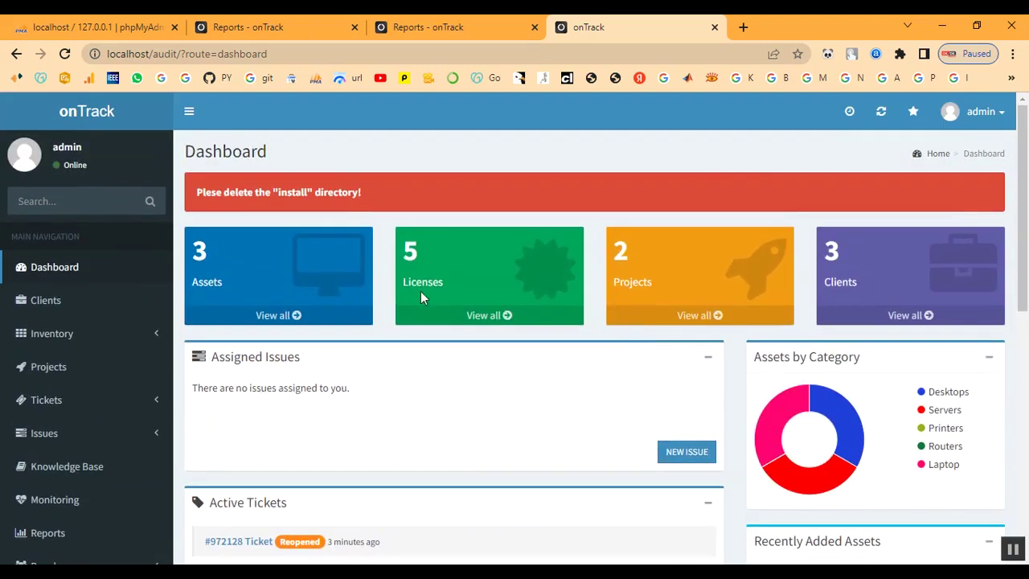
scroll(298, 347, "down", 1)
scroll(298, 340, "down", 1)
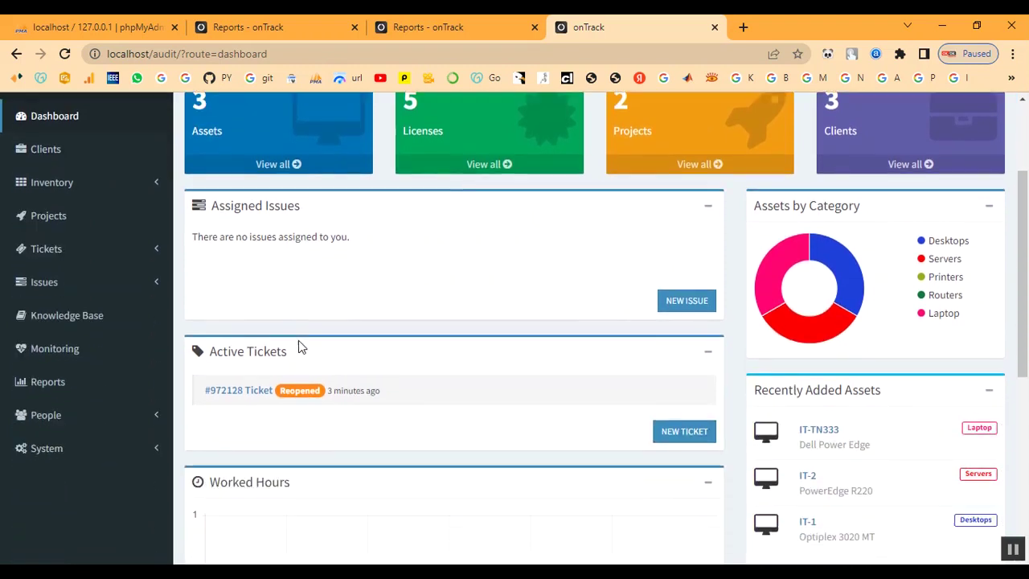
mouse_move(692, 396)
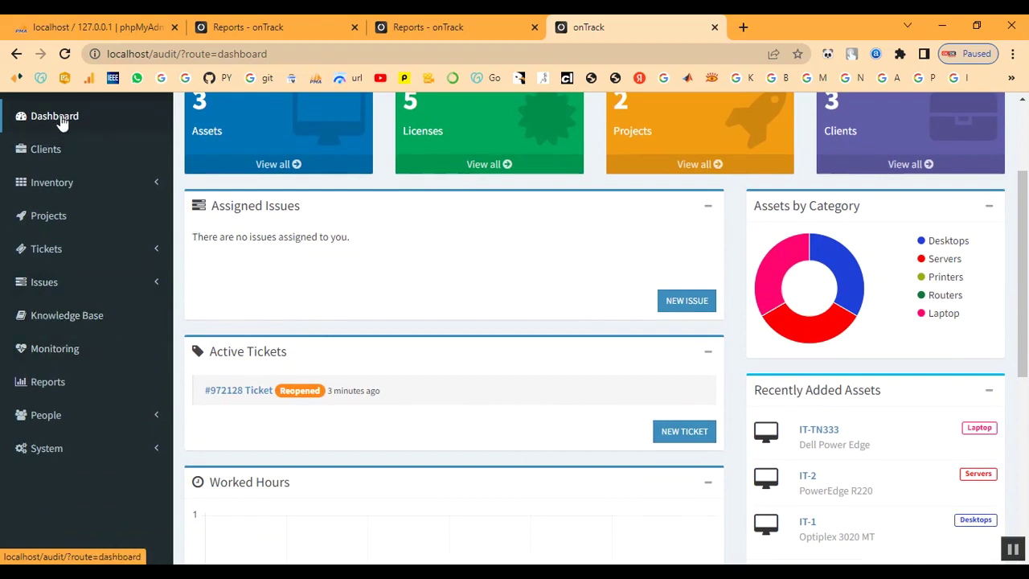
scroll(633, 511, "down", 5)
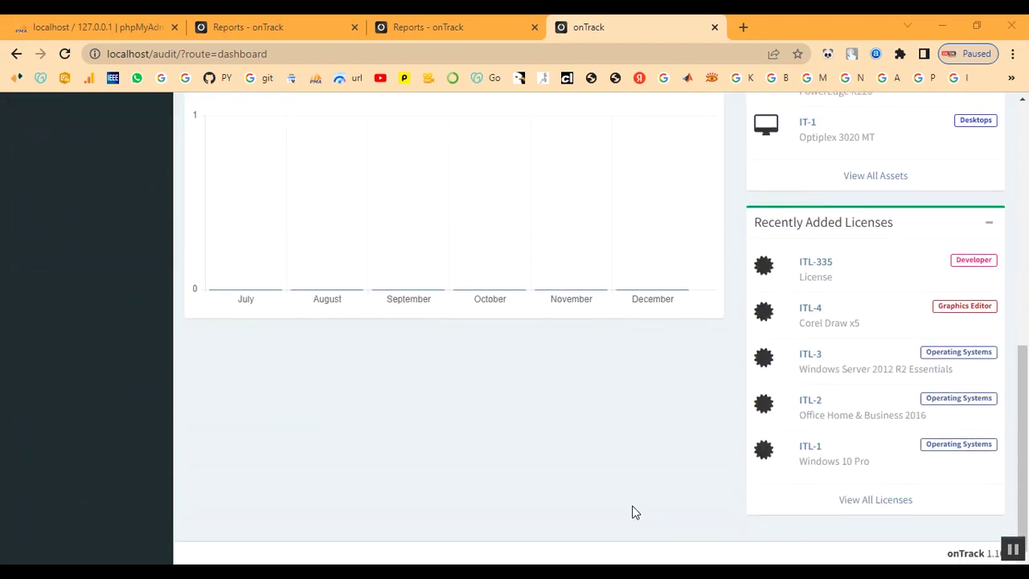